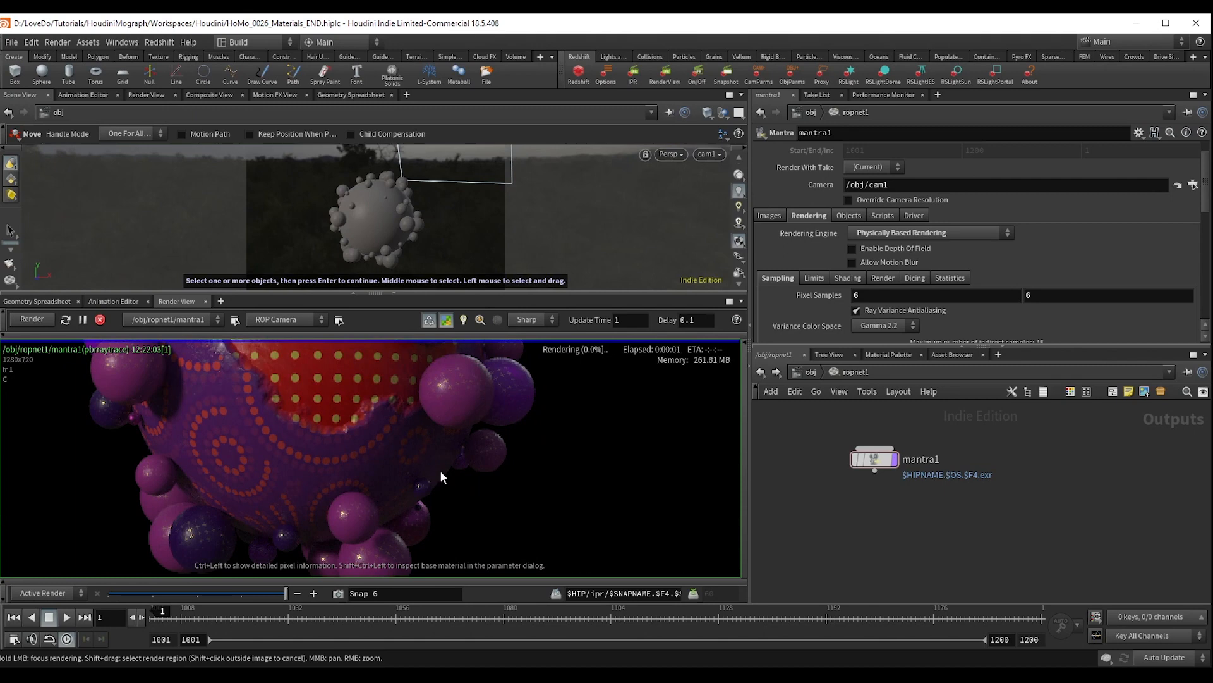
Examine the sphere render up close, compare it with the earlier snapshot, and review the mantra1 sampling and limits settings.
middle_drag(438, 492, 446, 461)
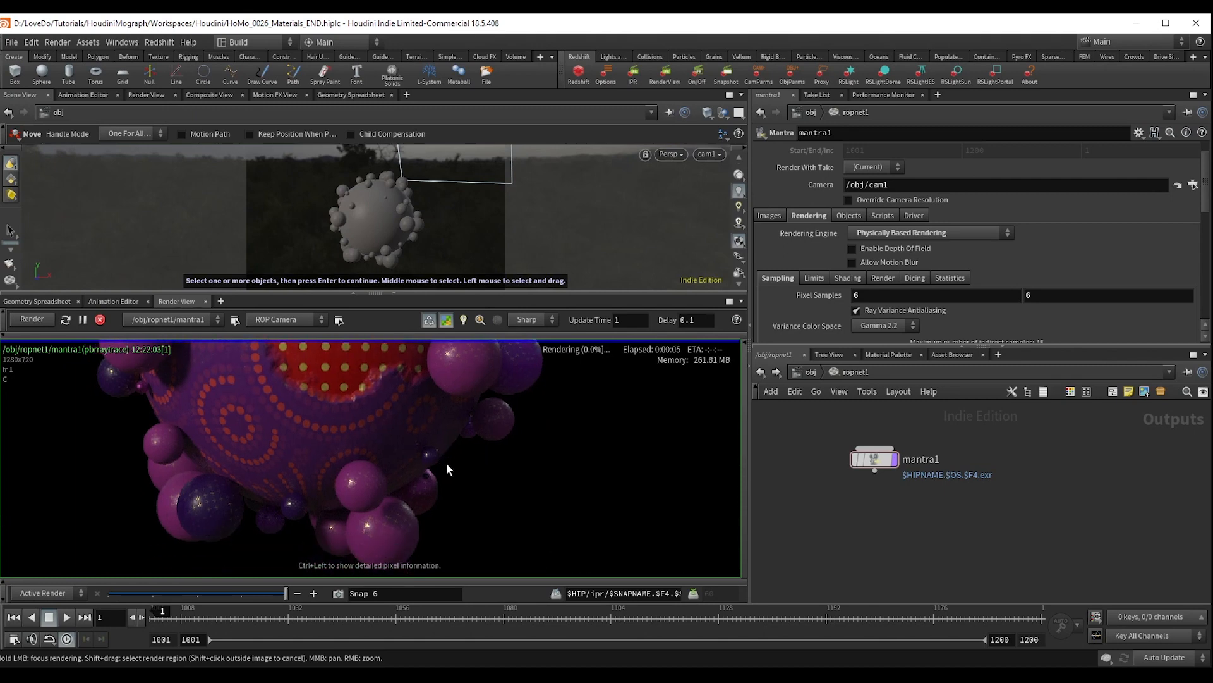
right_drag(377, 525, 355, 469)
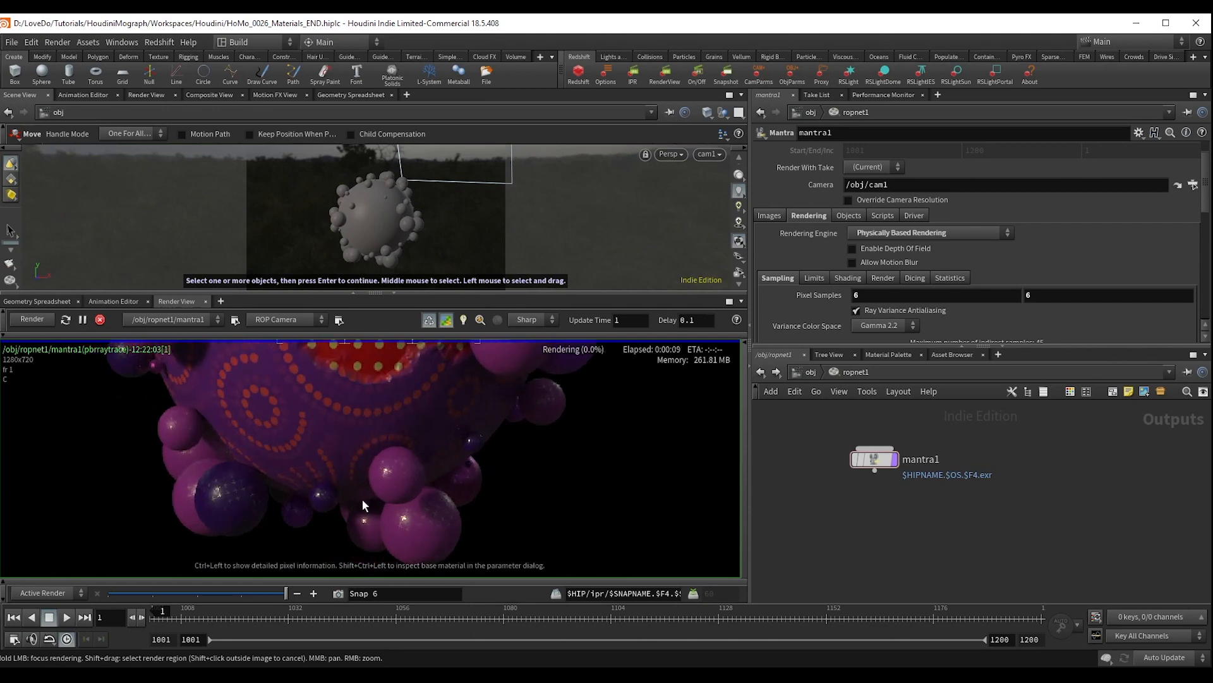
middle_drag(475, 506, 521, 479)
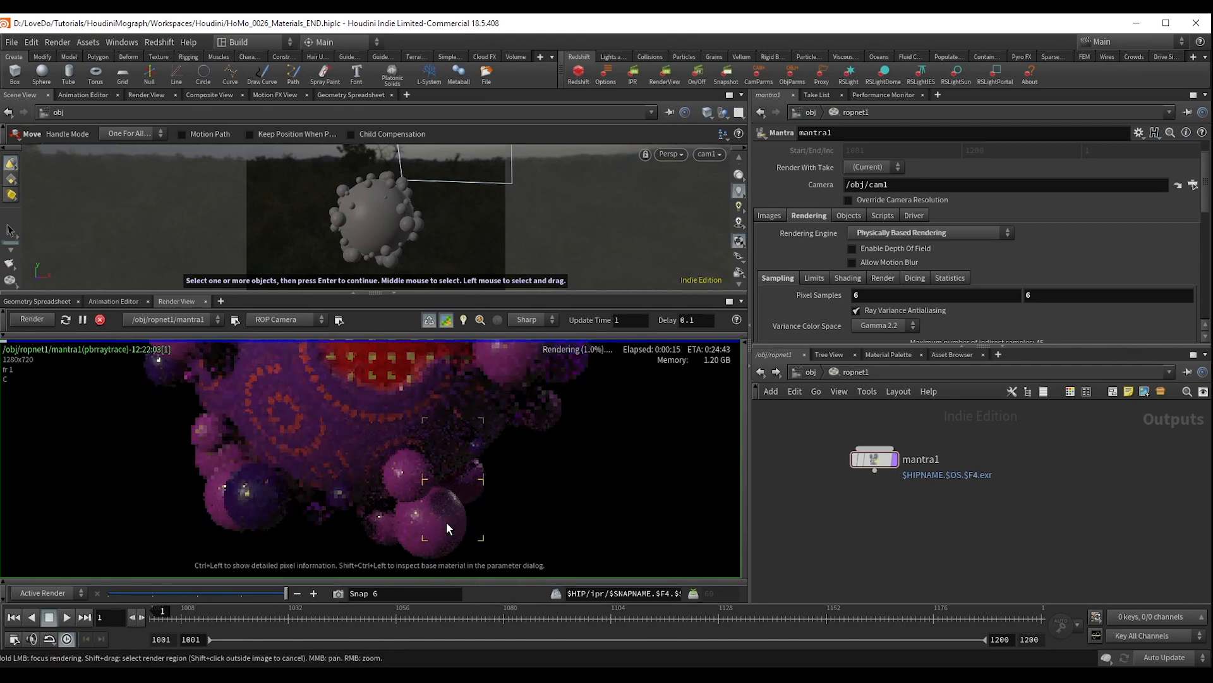
scroll(446, 519, up, 1)
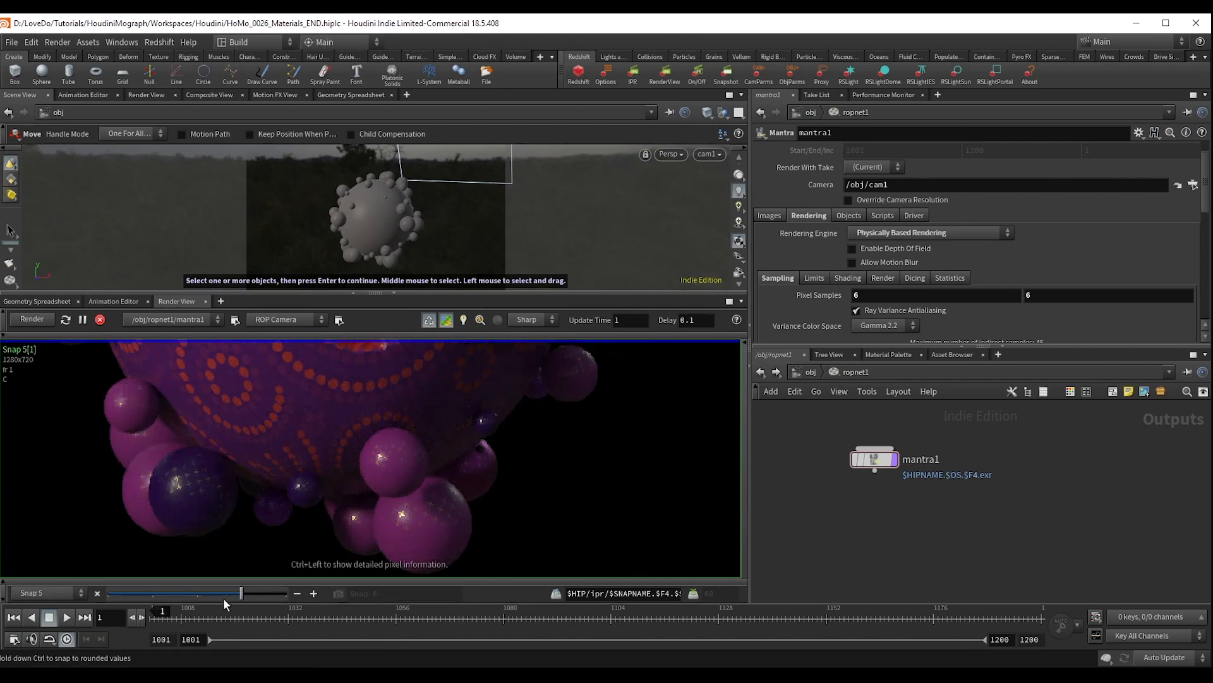
scroll(390, 480, up, 1)
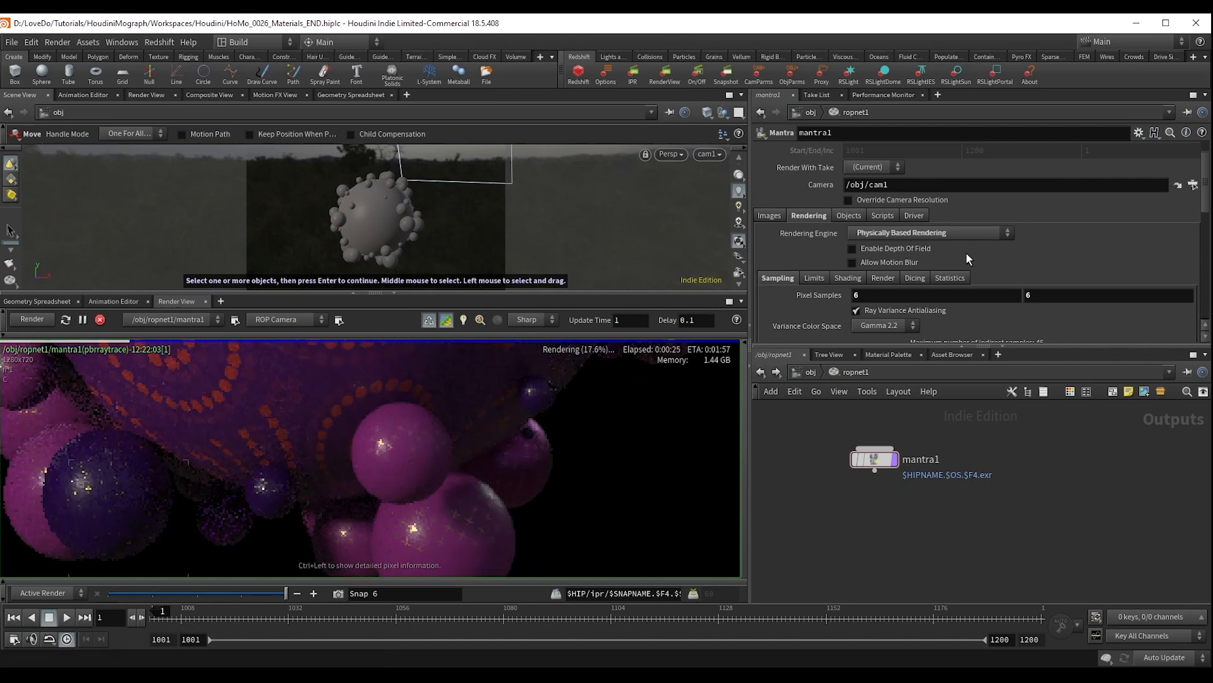
scroll(828, 298, down, 3)
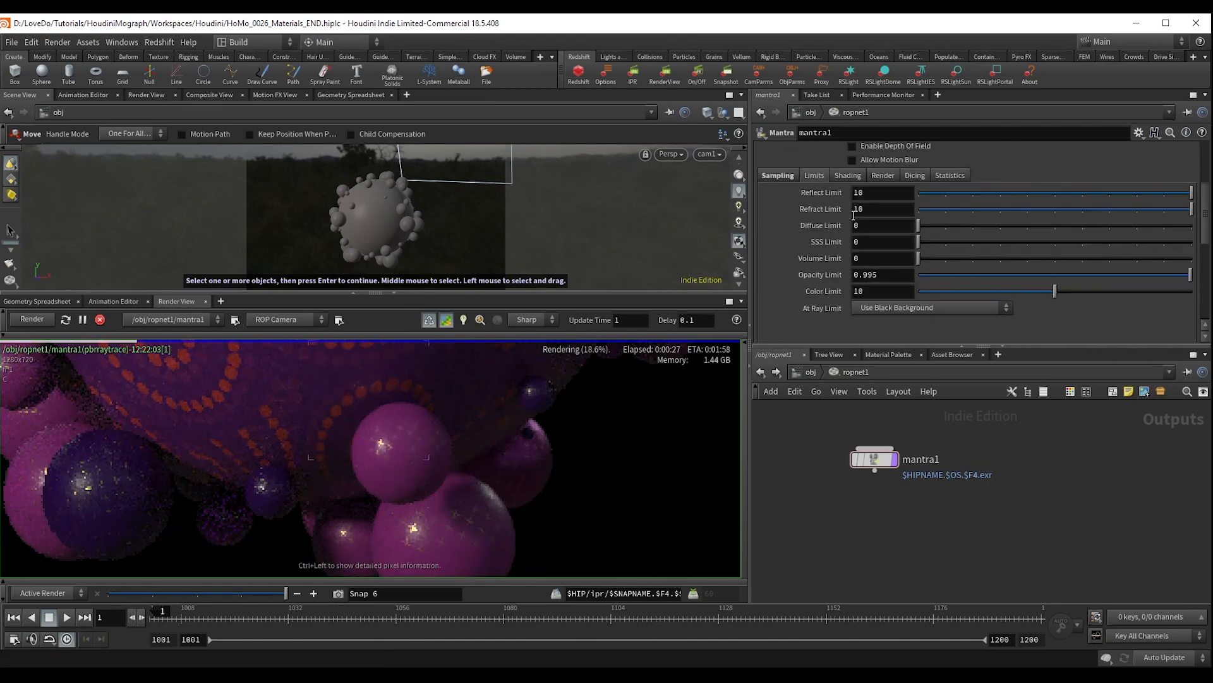
scroll(543, 452, down, 2)
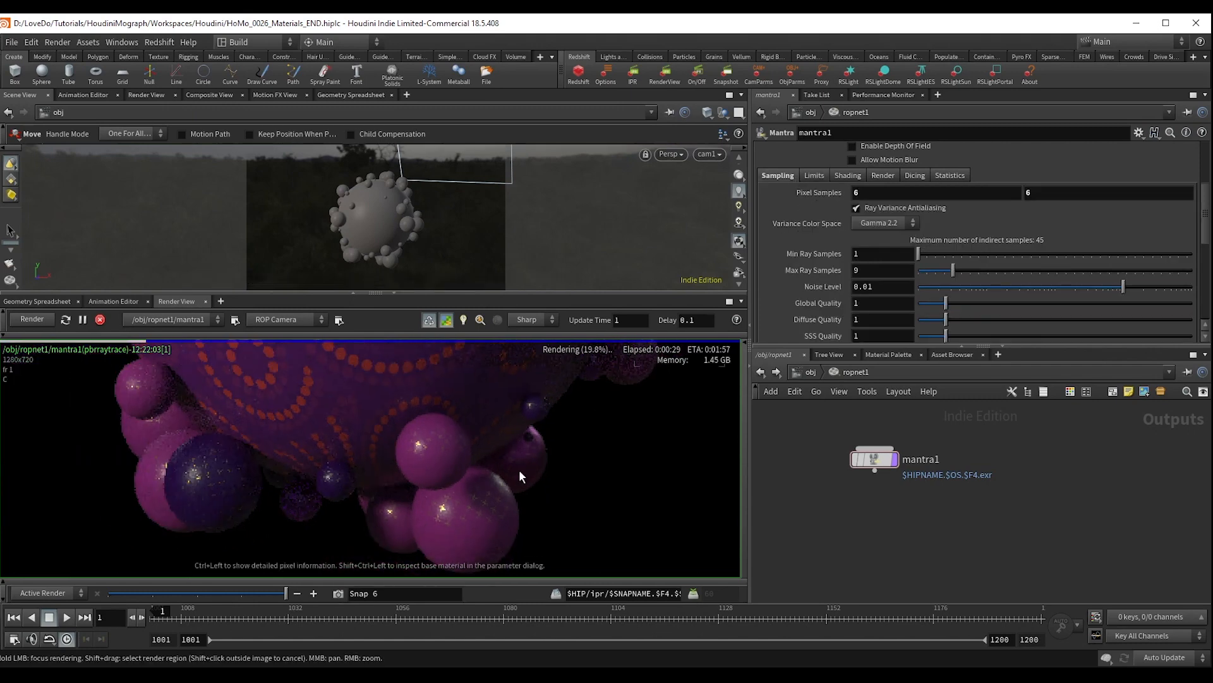
scroll(475, 503, down, 3)
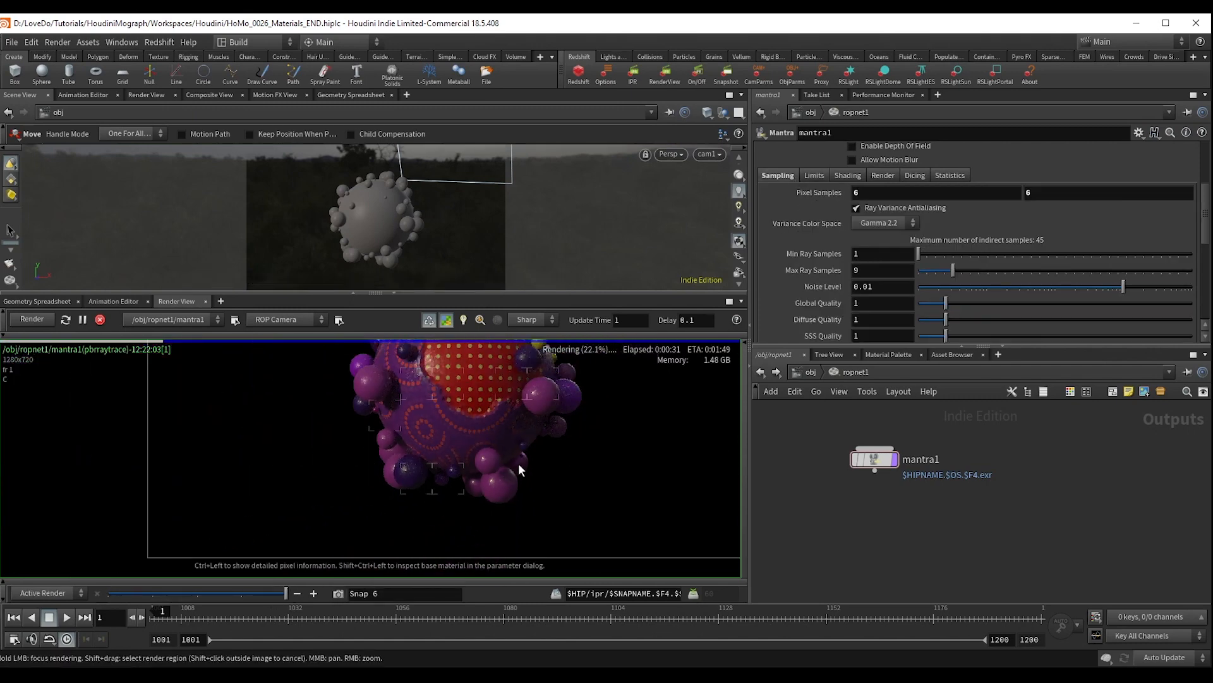
scroll(805, 252, up, 1)
scroll(806, 252, up, 1)
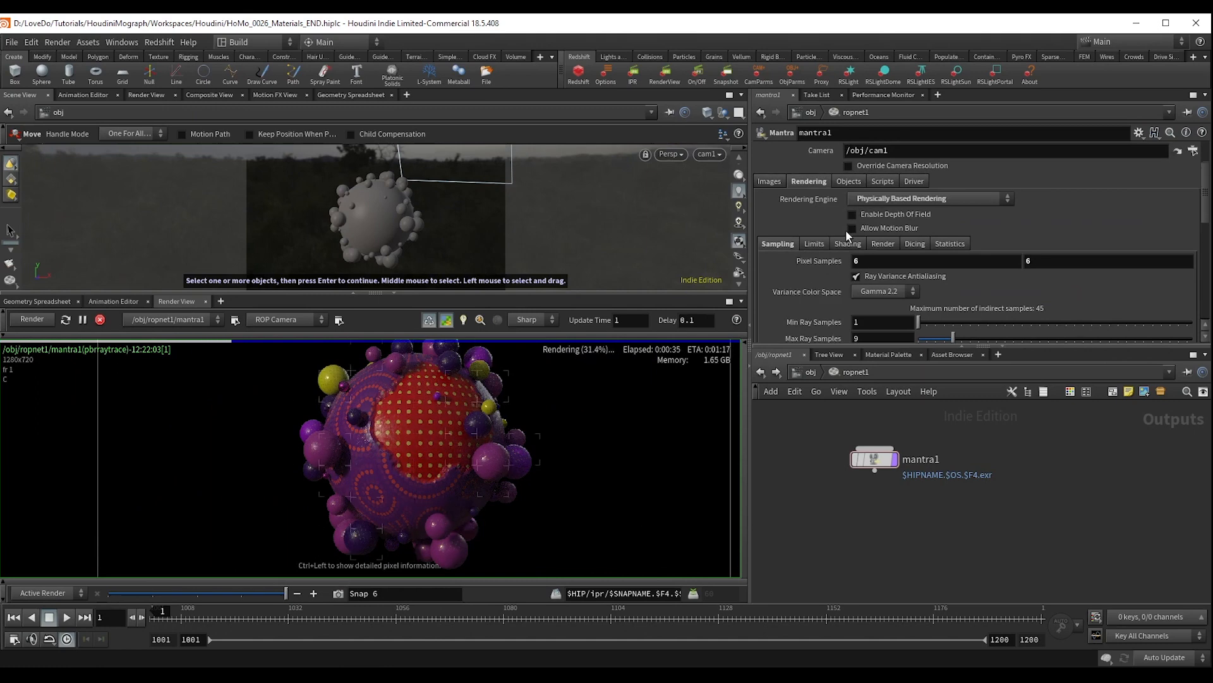
Set the secondary object as Forced Matte on the mantra1 node and check the cutouts in the render.
click(849, 182)
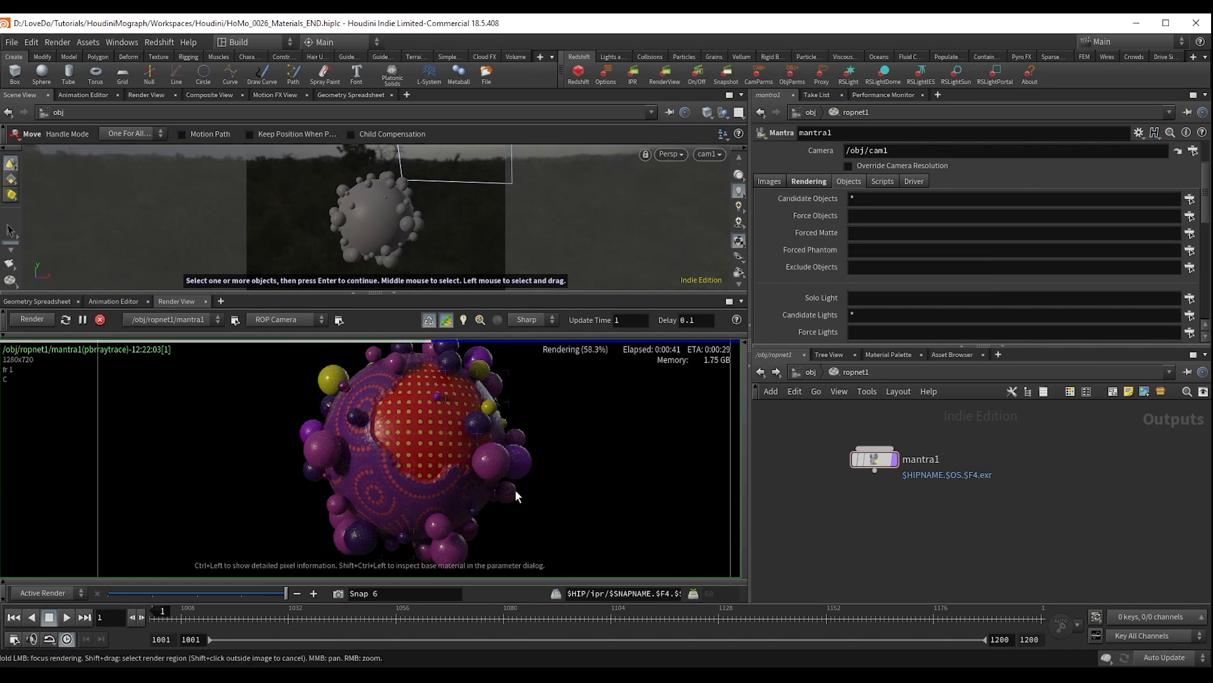
click(863, 233)
click(1190, 234)
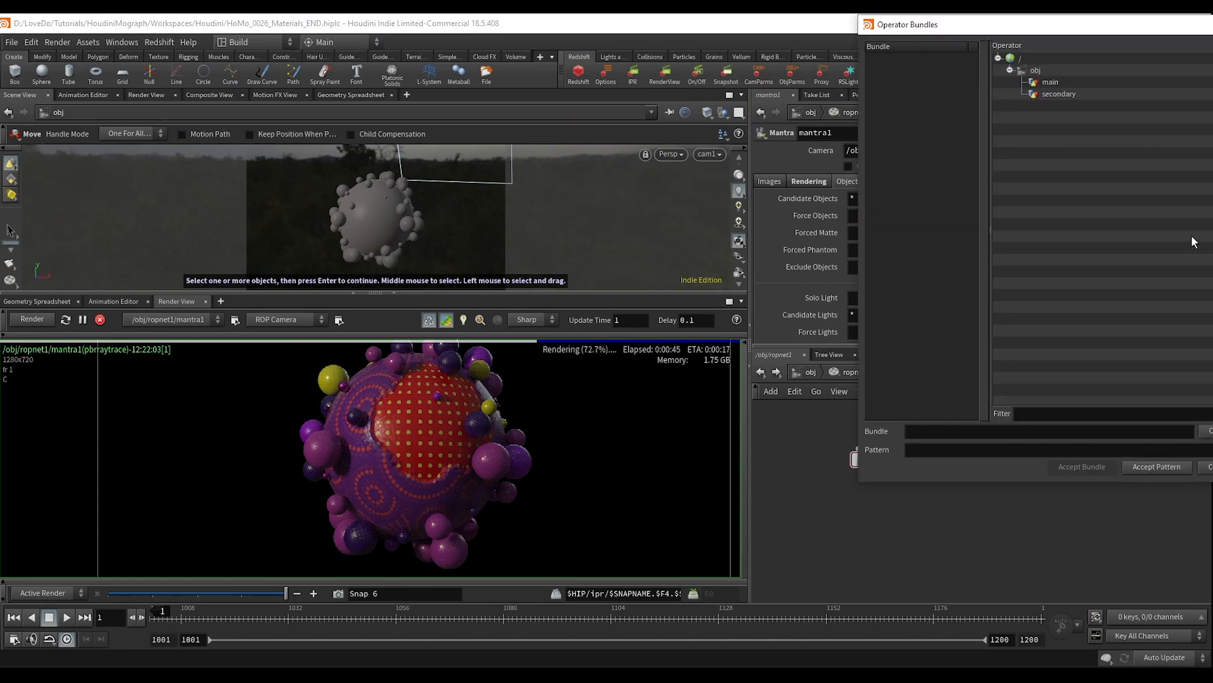
double_click(1049, 95)
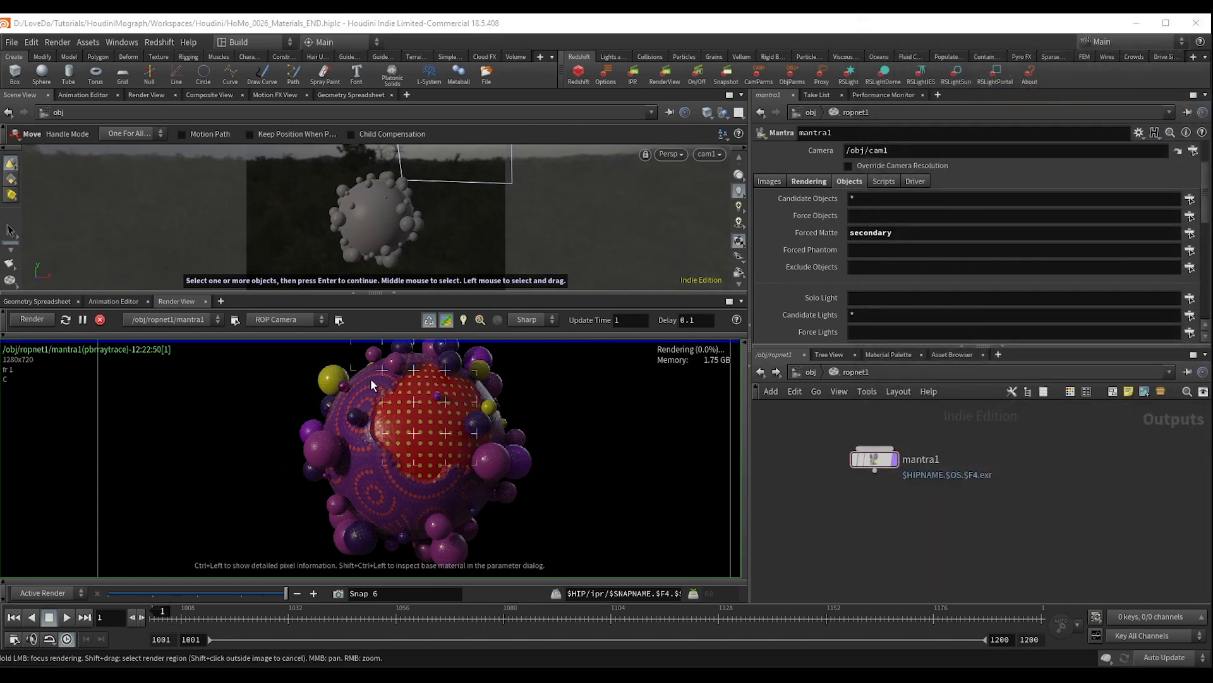
middle_drag(402, 410, 359, 428)
key(a)
key(c)
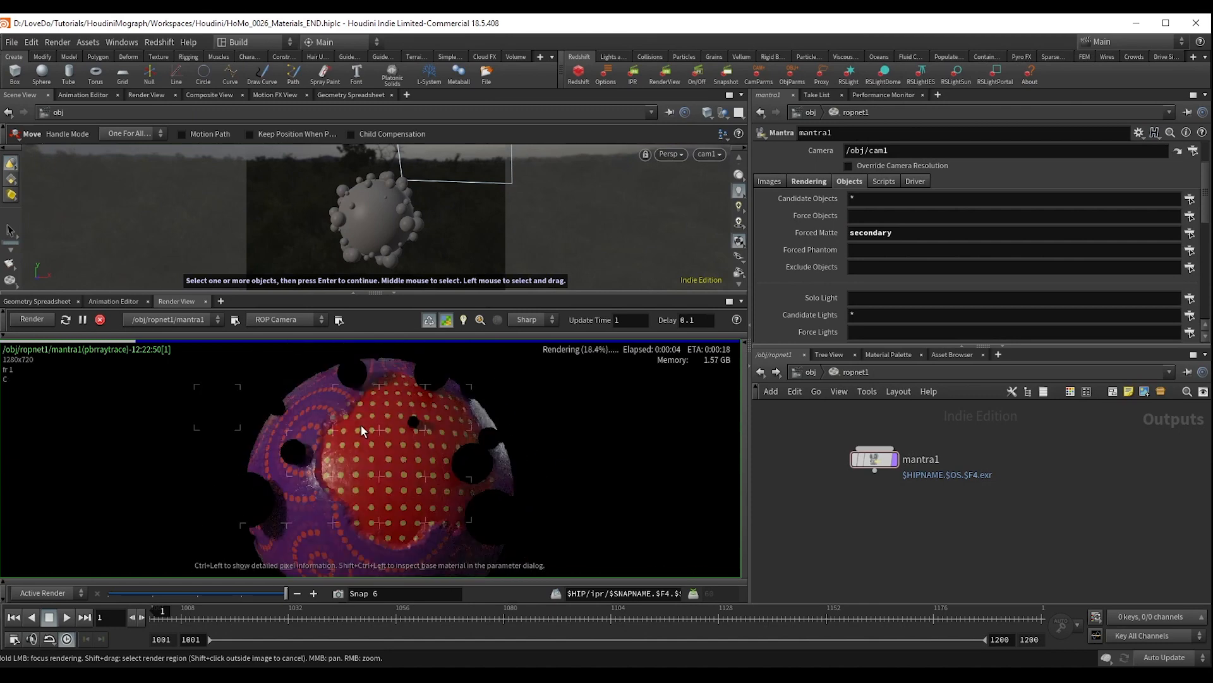
Clear the Forced Matte objects of mantra1 and check the full render again.
drag(896, 233, 832, 240)
key(BackSpace)
key(Return)
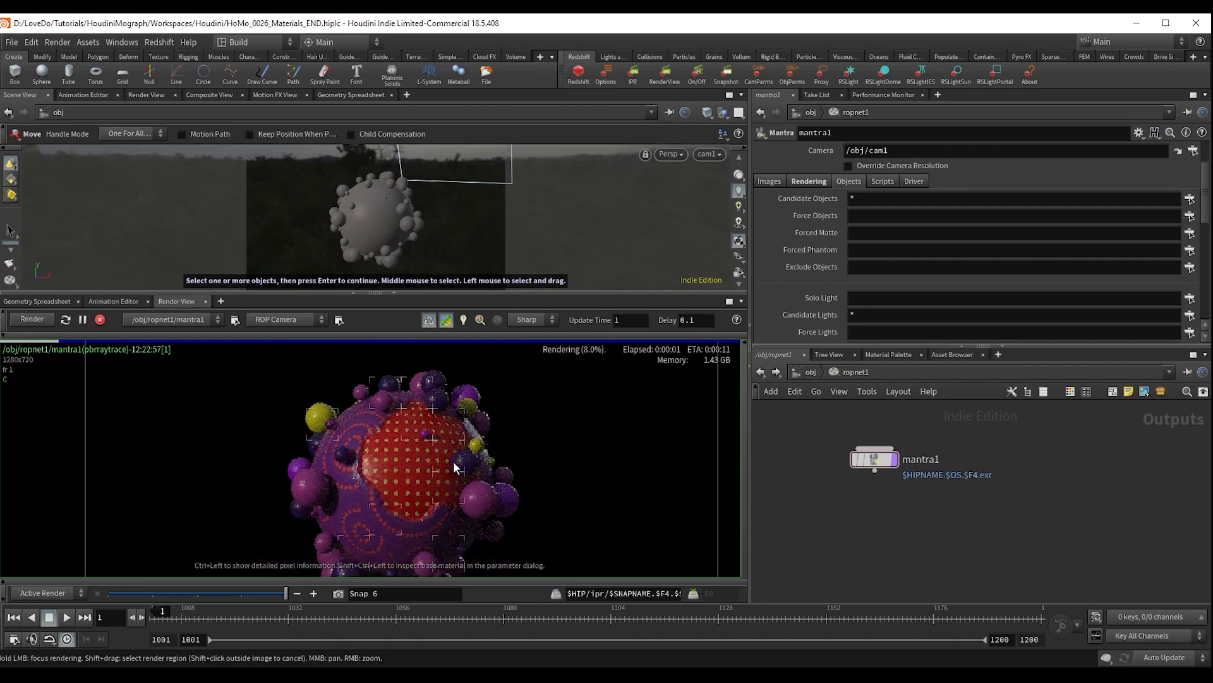
scroll(461, 462, down, 1)
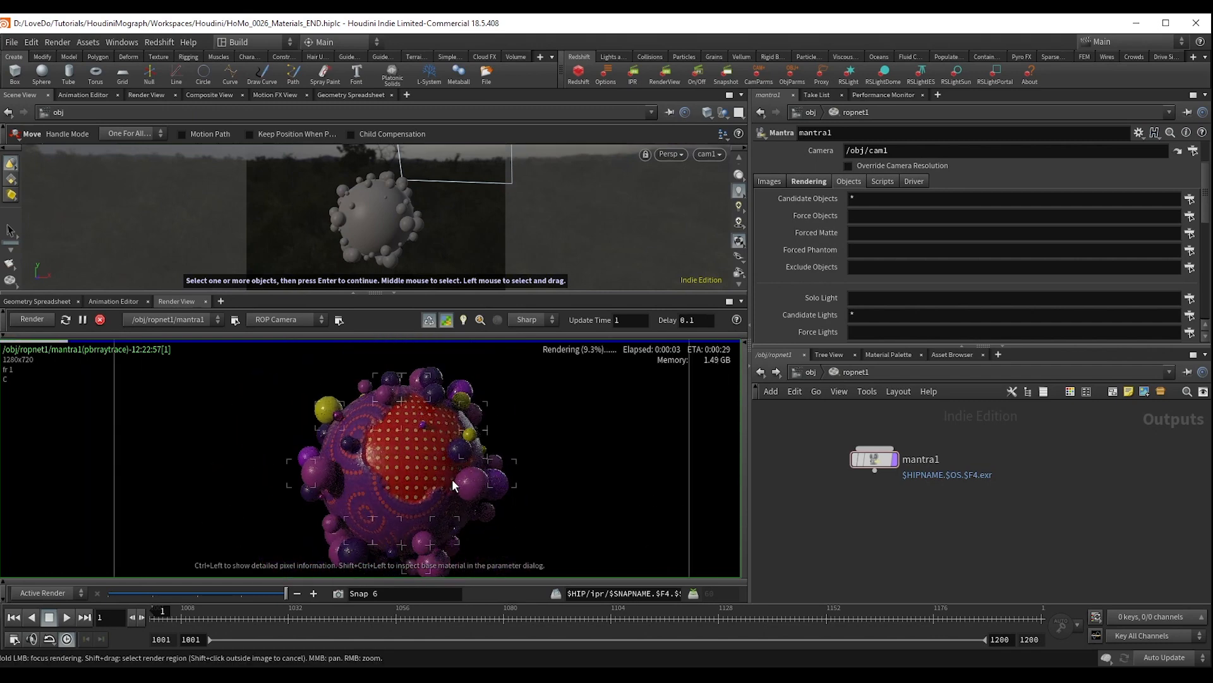
scroll(461, 486, up, 1)
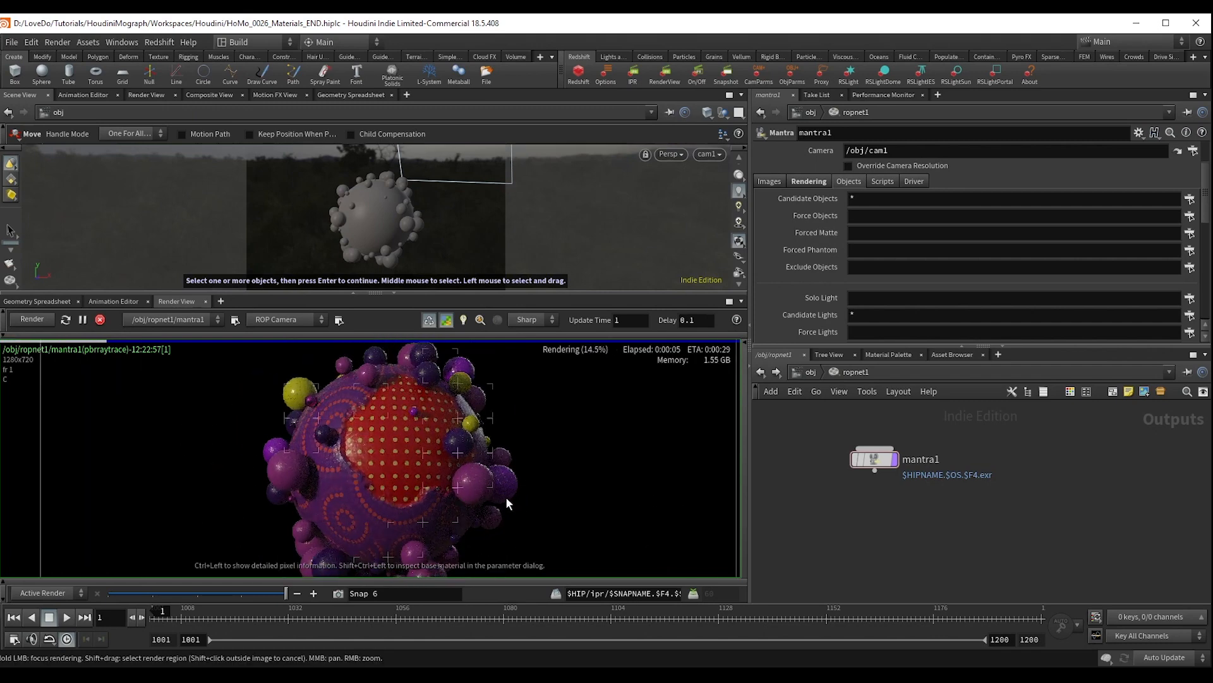
scroll(466, 420, up, 2)
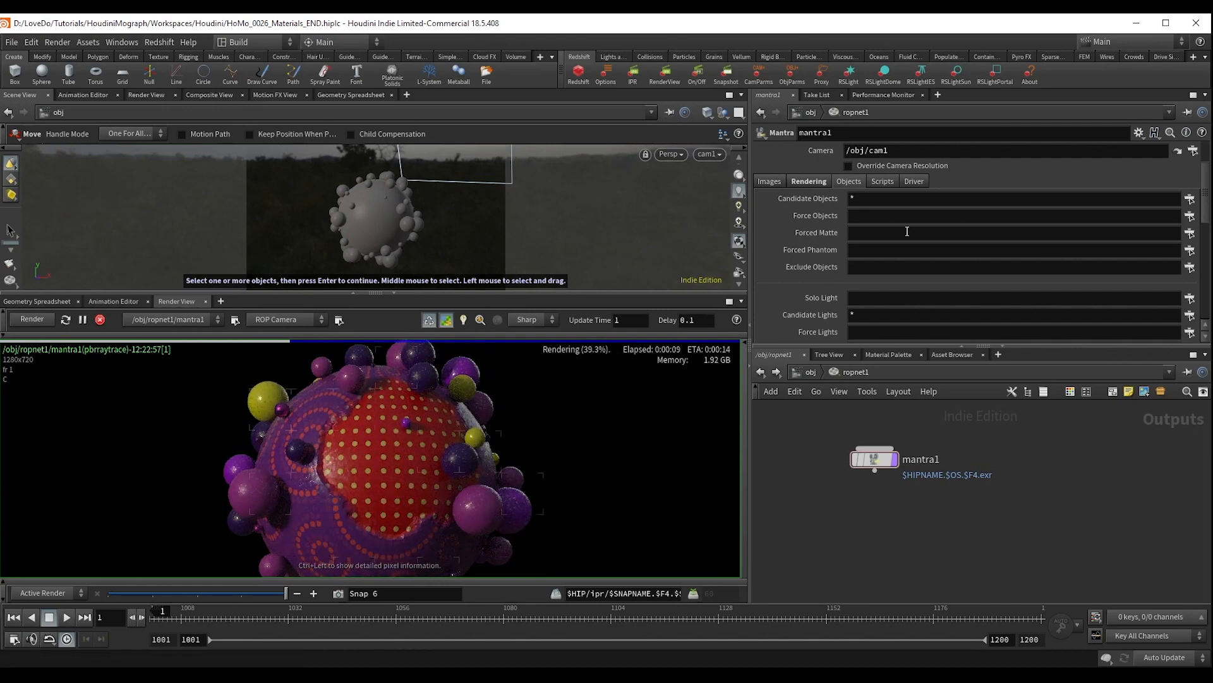
Set the mantra1 output picture path to $HIP/render/$OS/$OS.$F4.exr and go to the first frame, 1001.
scroll(823, 266, up, 3)
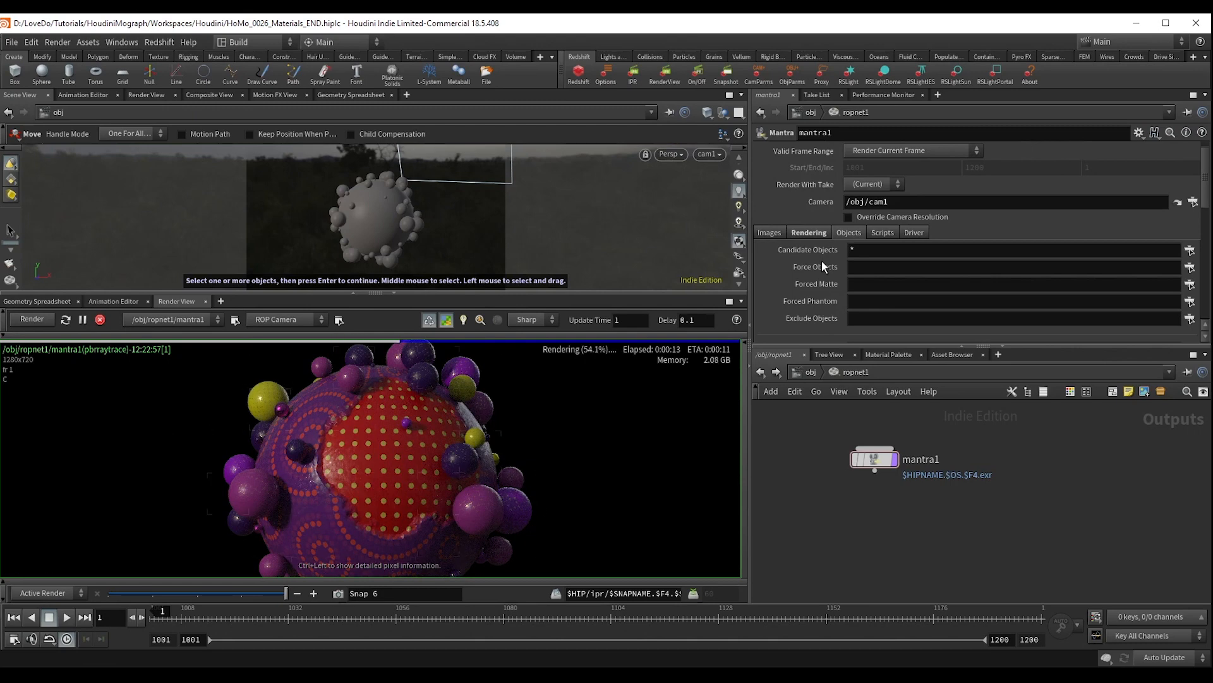
click(778, 232)
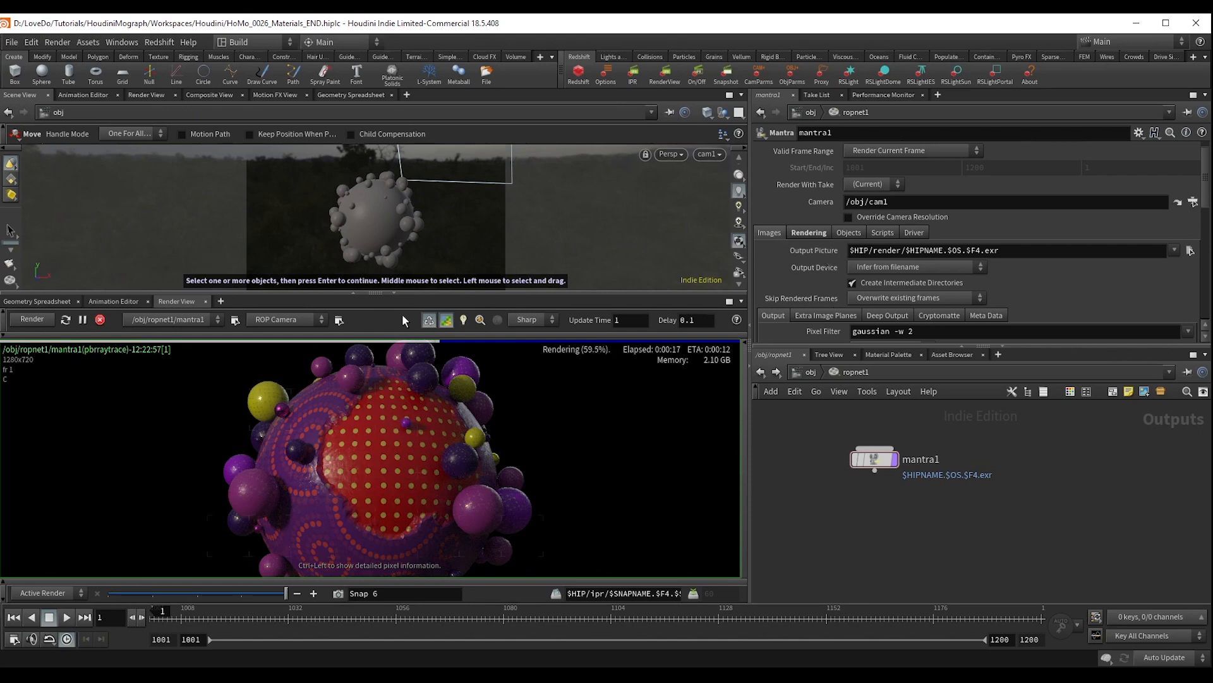
click(908, 251)
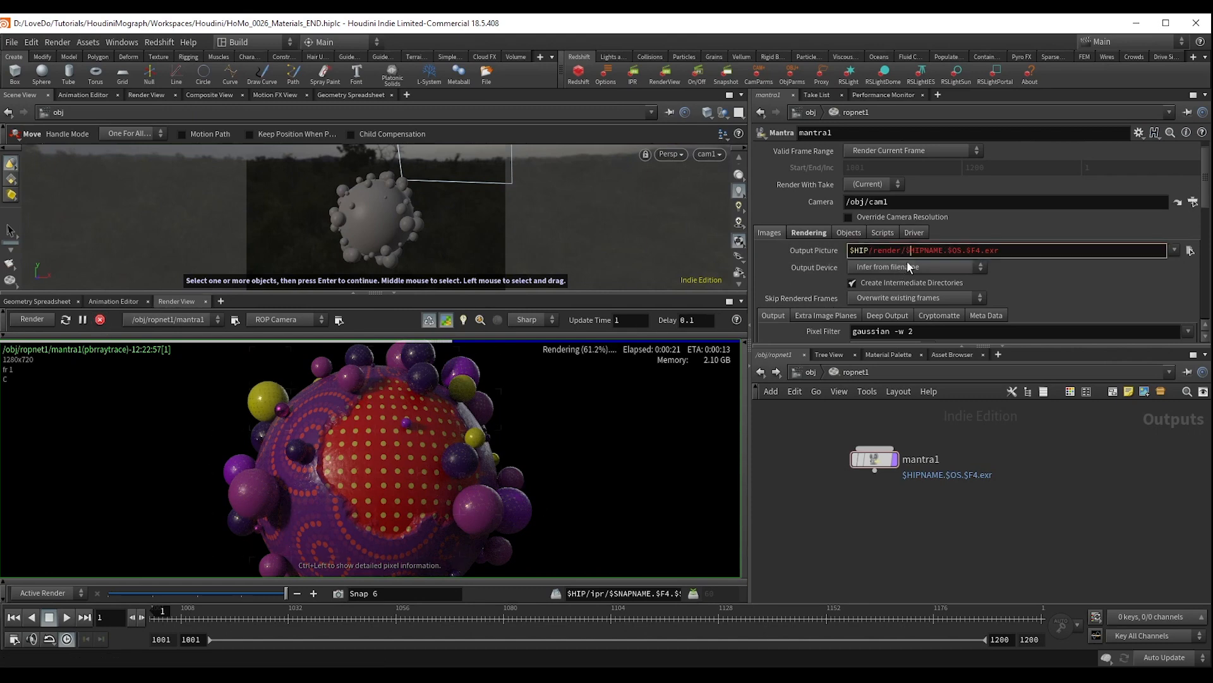
drag(908, 252, 945, 260)
text($OS/)
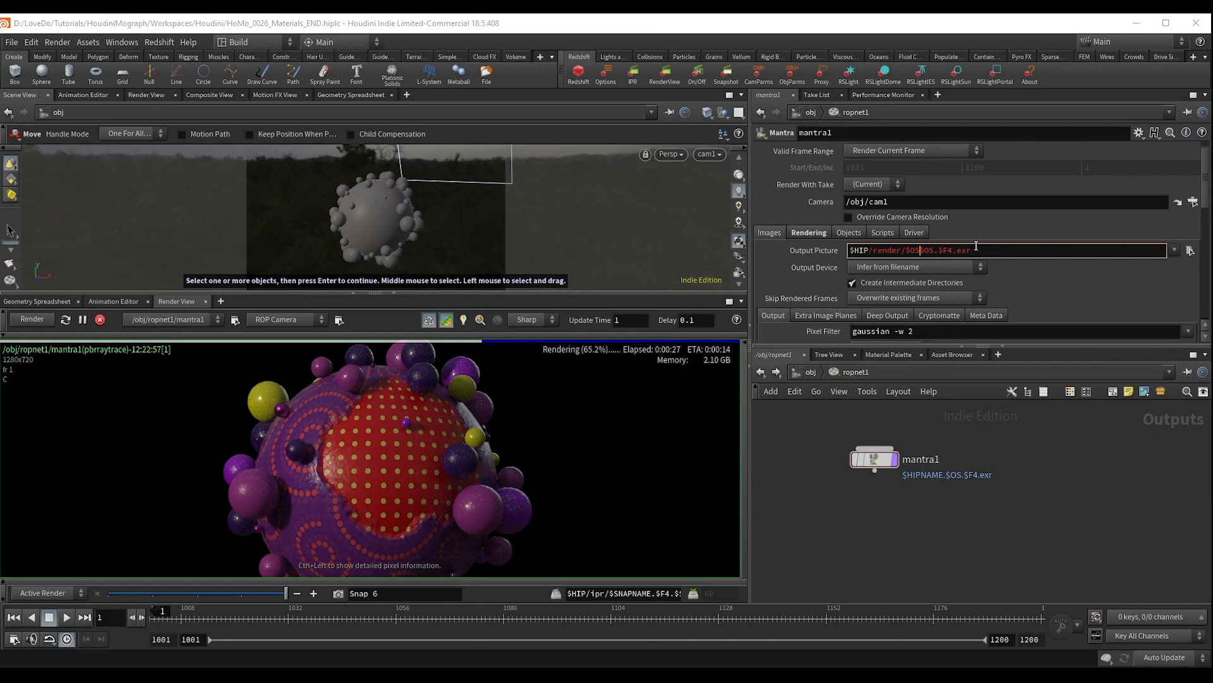
key(Return)
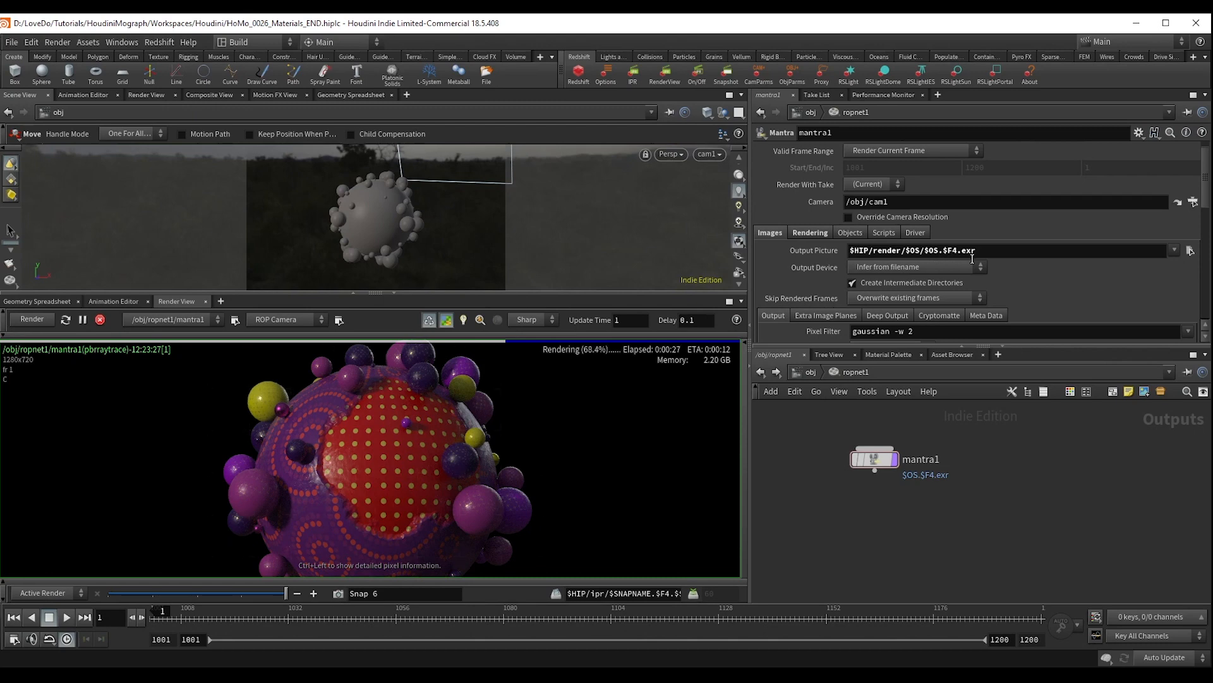
click(13, 616)
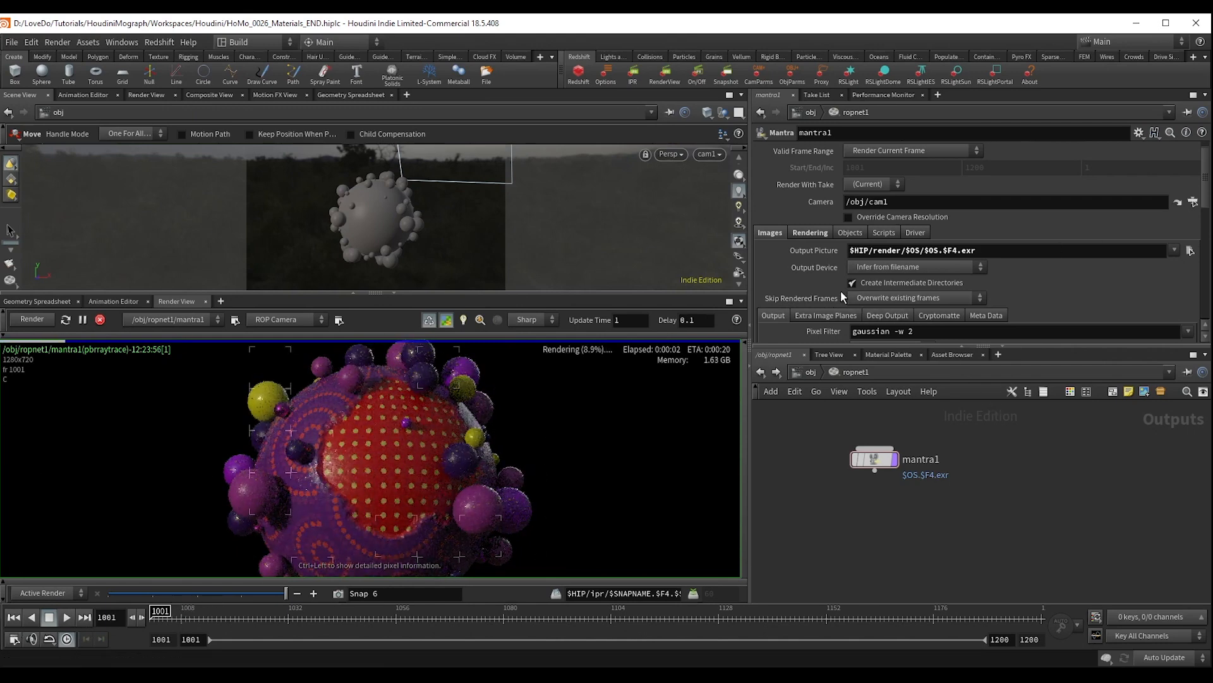
Enable the Shading Depth (Pz) extra image plane for the mantra1 output.
scroll(831, 274, down, 3)
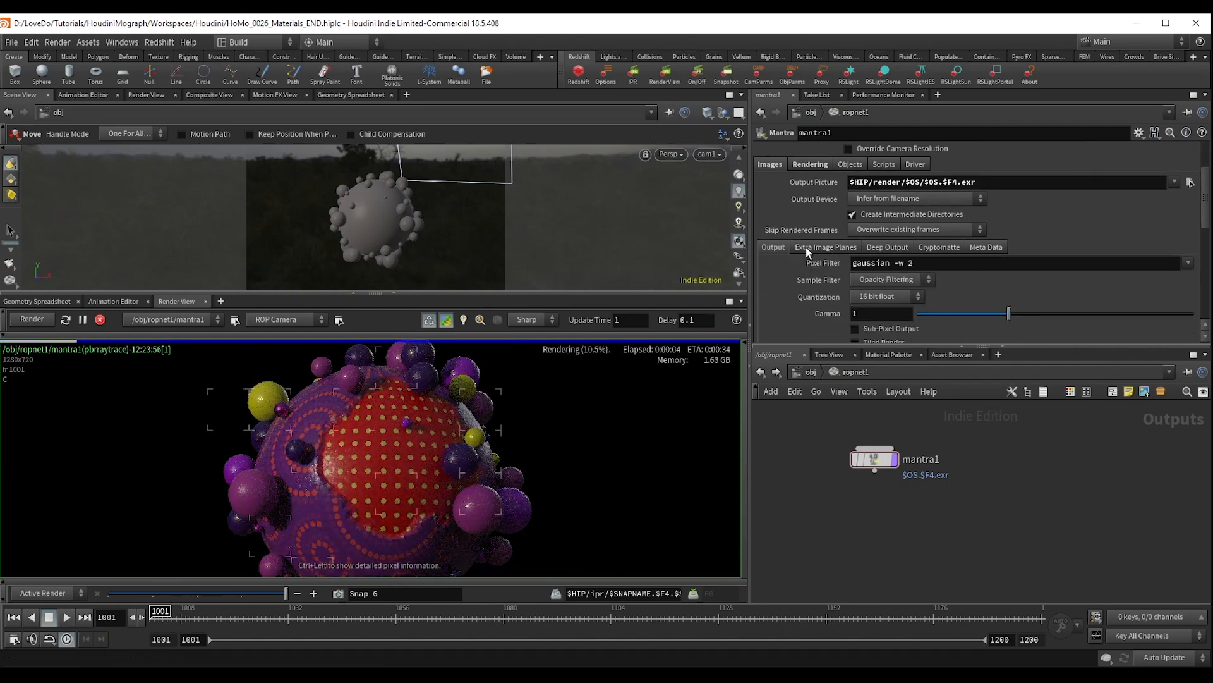
click(809, 247)
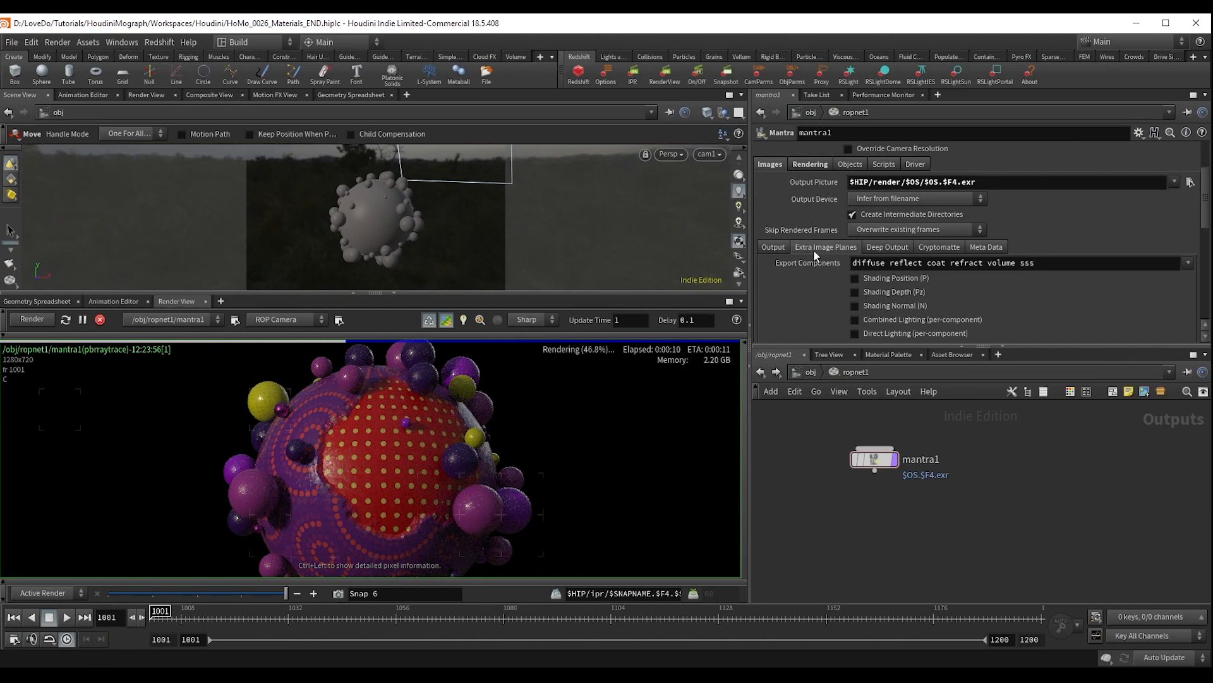
scroll(813, 278, down, 3)
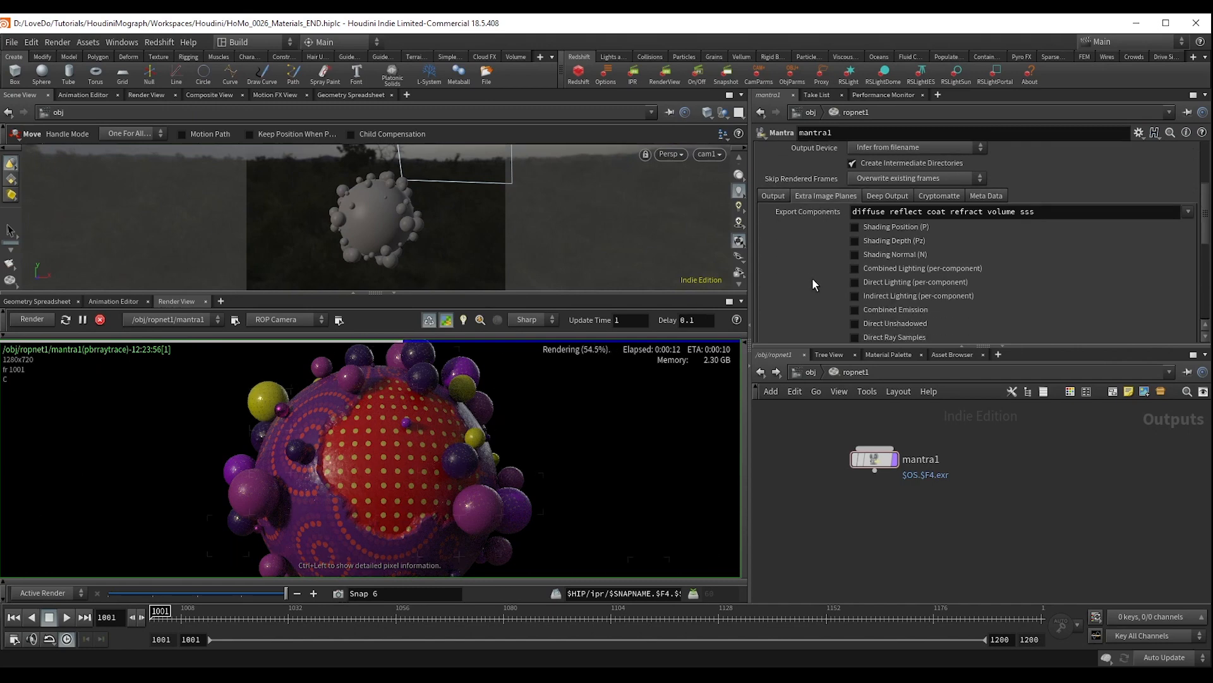
click(854, 242)
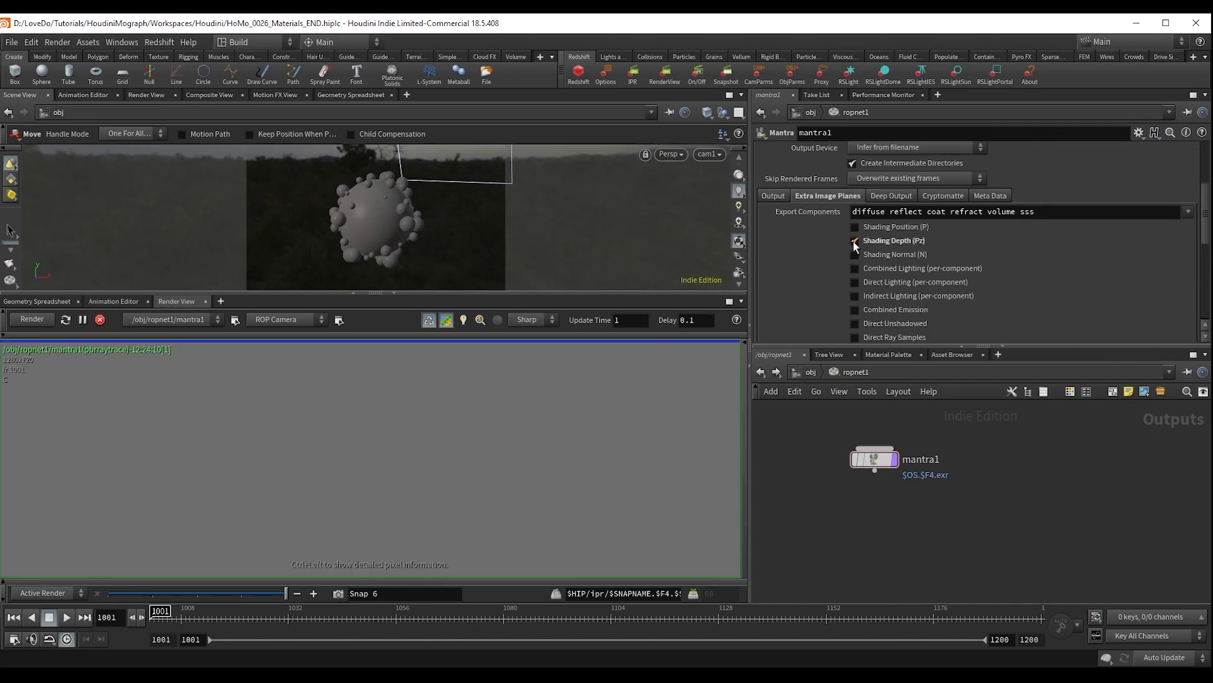
Add two custom extra image planes to the mantra1 node.
scroll(837, 261, down, 6)
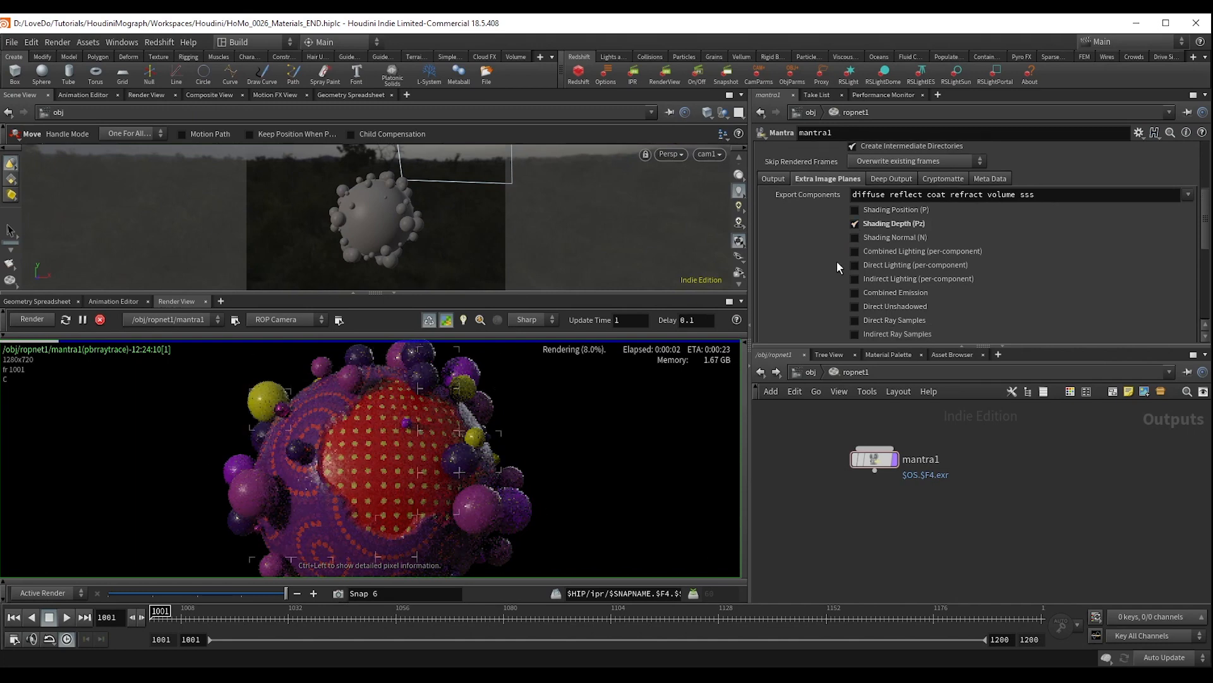
scroll(837, 260, down, 5)
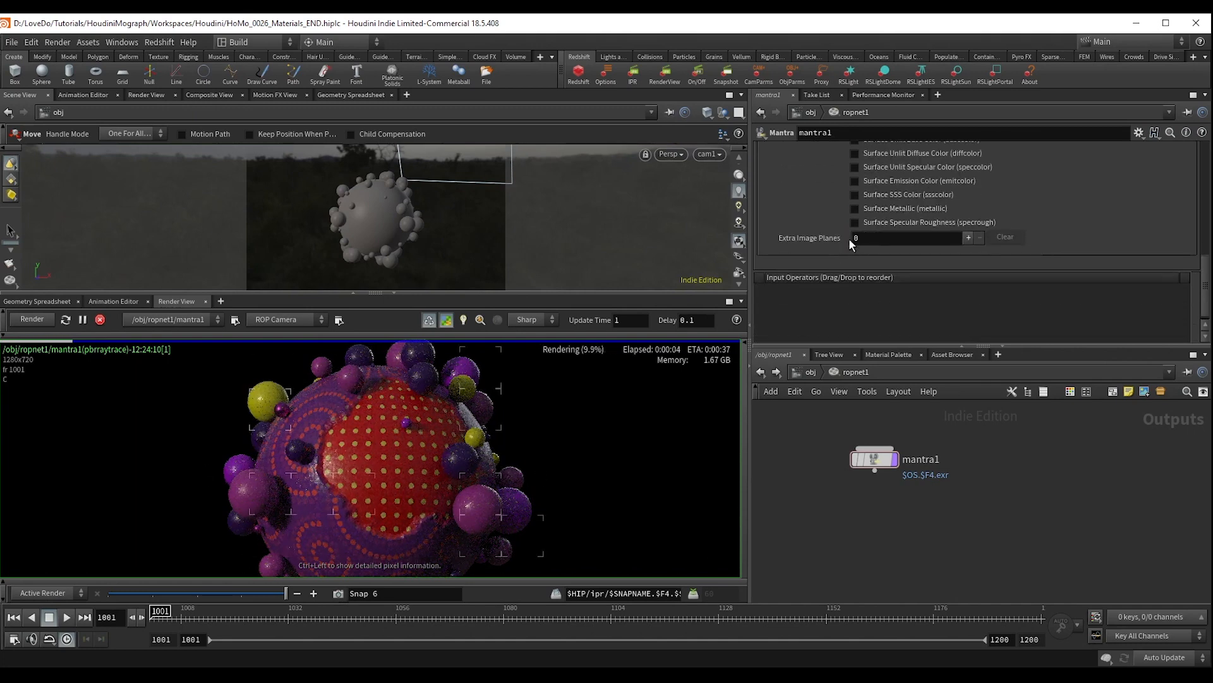
scroll(964, 236, down, 3)
scroll(985, 265, up, 2)
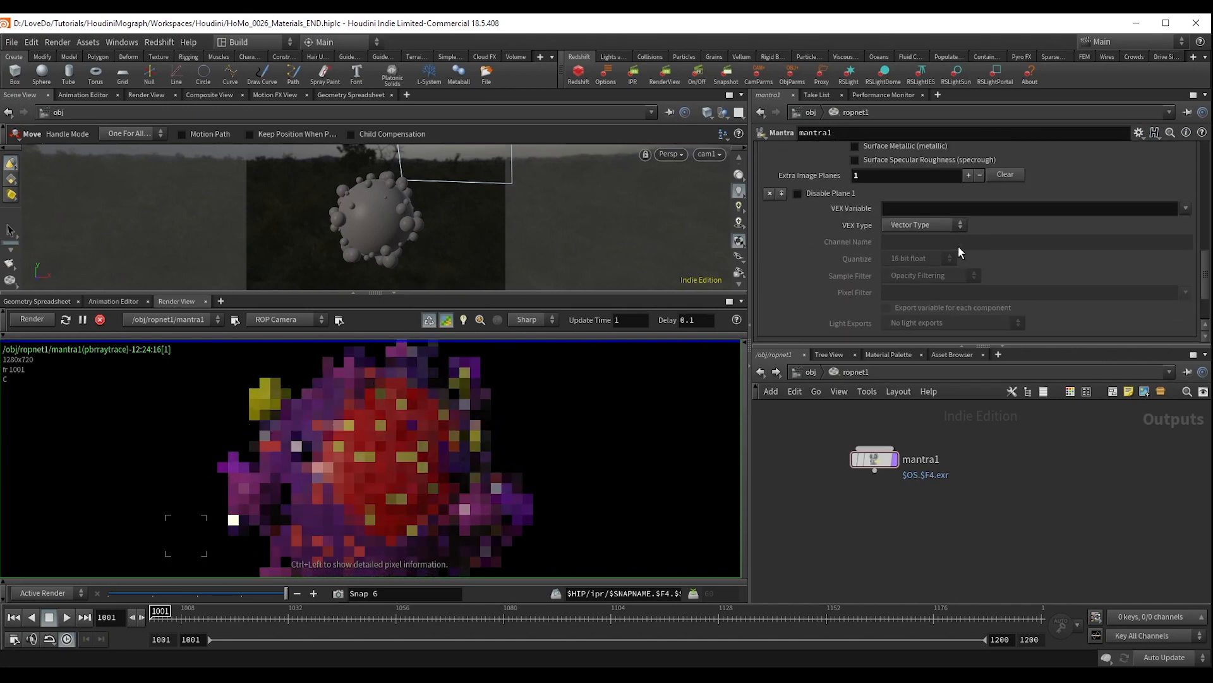
click(969, 177)
scroll(907, 225, up, 7)
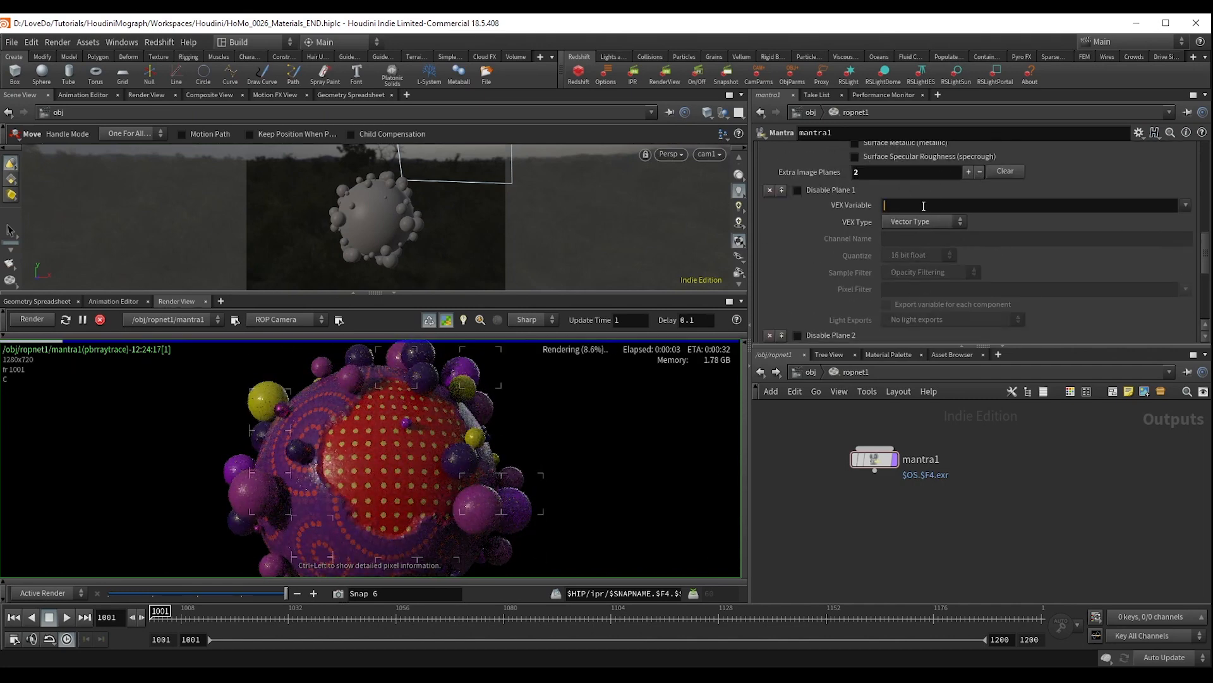
Set the VEX variable of image plane 1 to puzzle and of image plane 2 to mask.
click(923, 206)
text(puzzl)
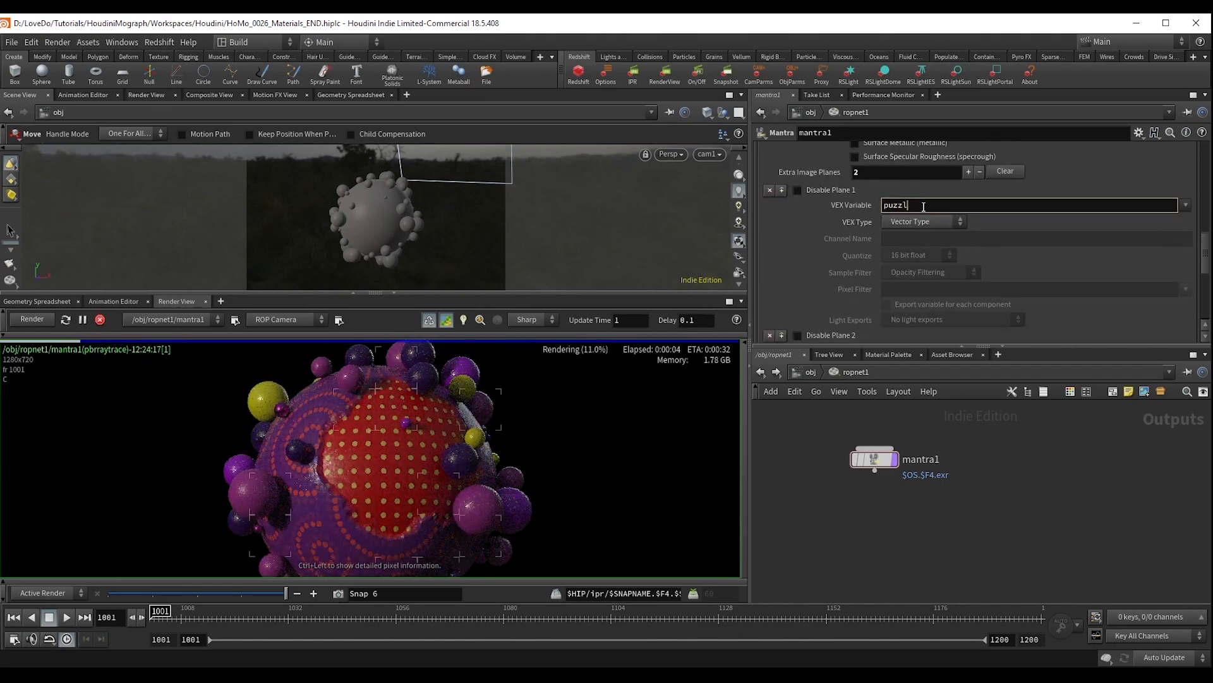
text(e)
key(Return)
scroll(915, 206, down, 3)
click(916, 276)
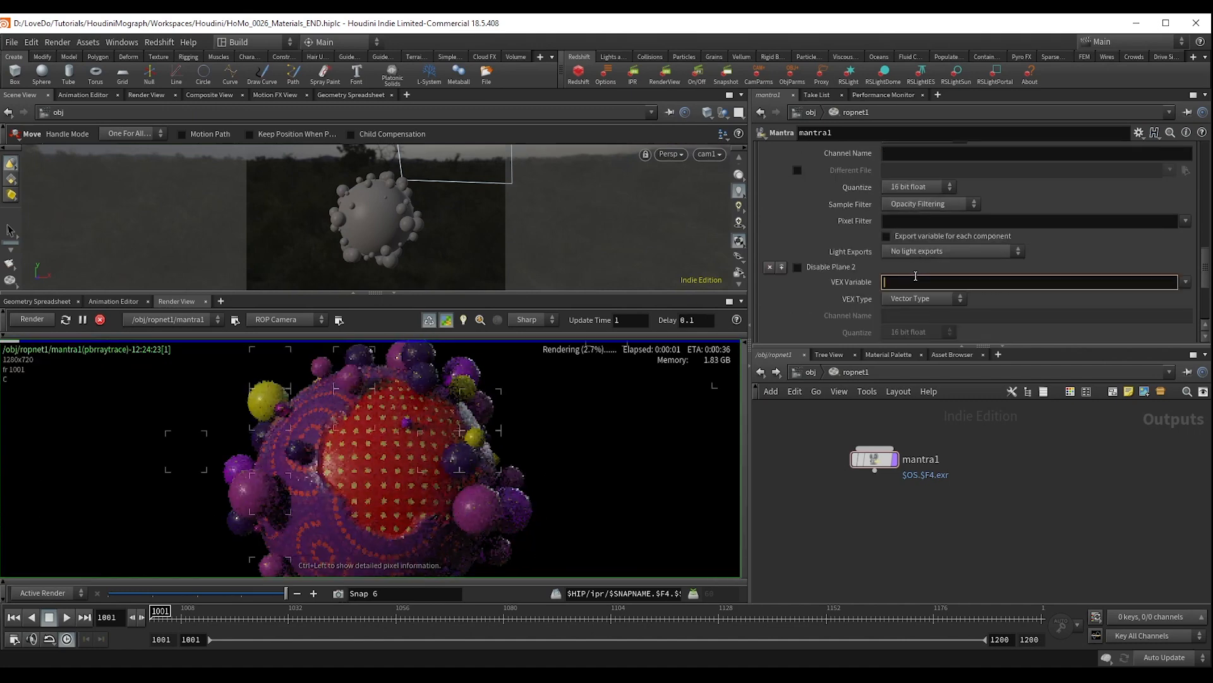
text(mask)
key(Return)
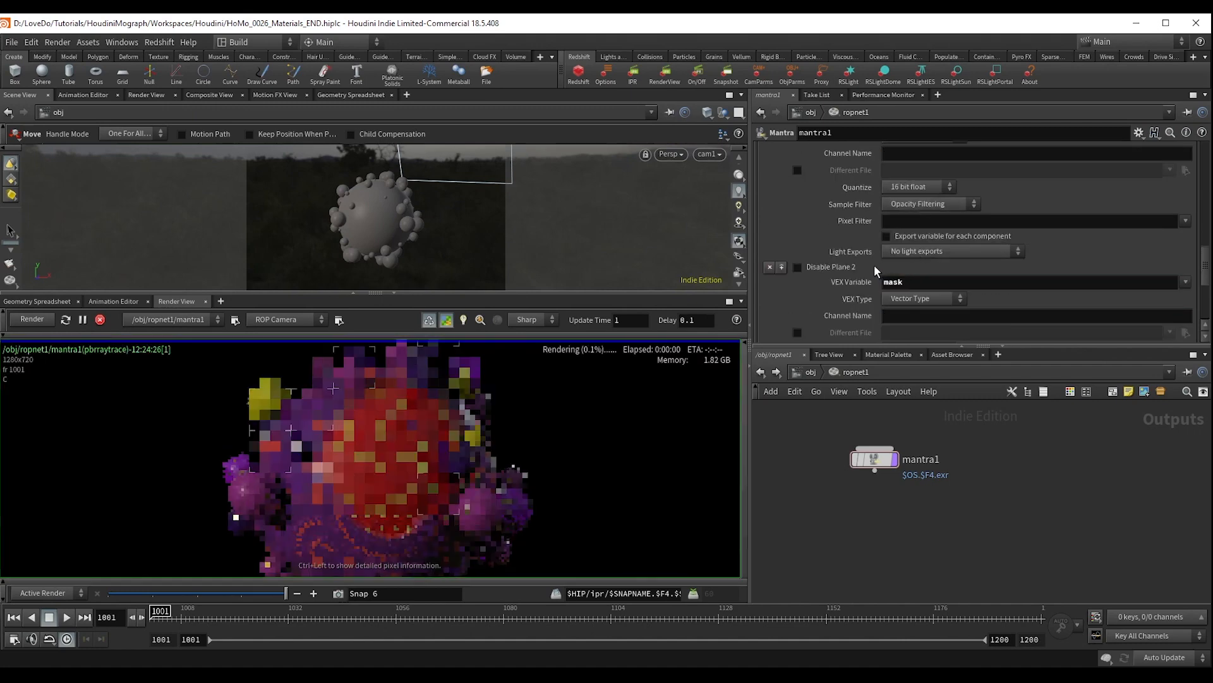
Open the primary material's node network inside matnet1.
click(817, 376)
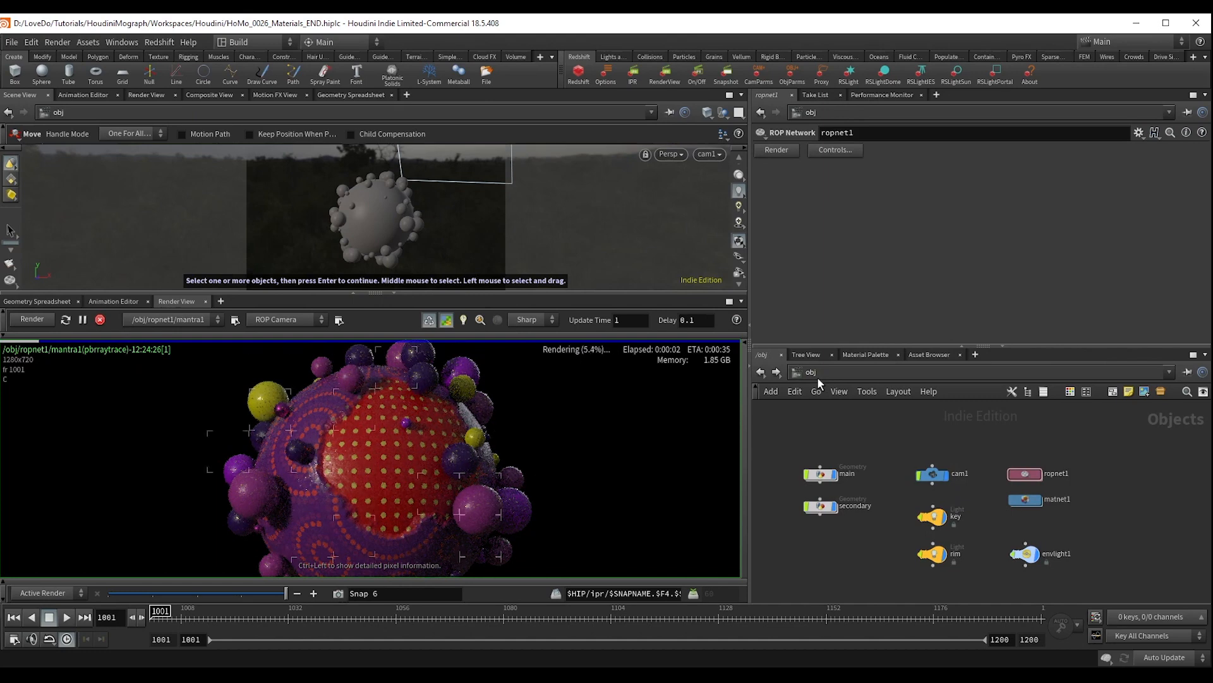
double_click(1026, 503)
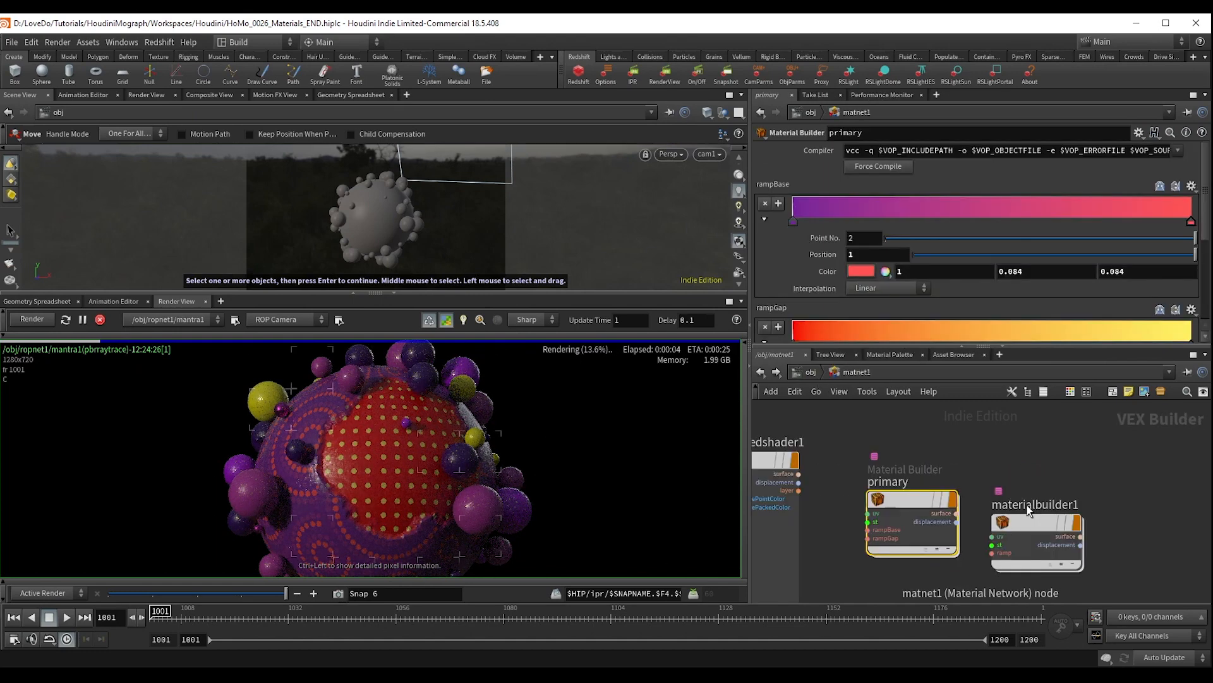
double_click(905, 498)
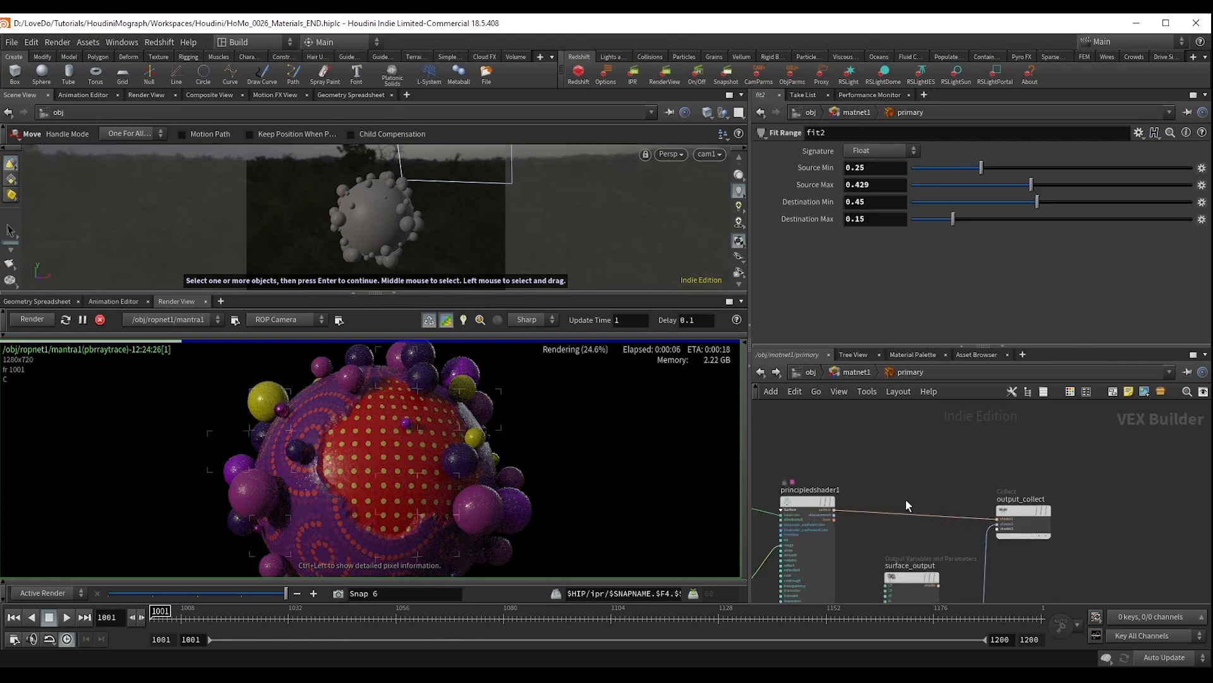
middle_drag(1034, 478, 1120, 455)
scroll(878, 503, up, 4)
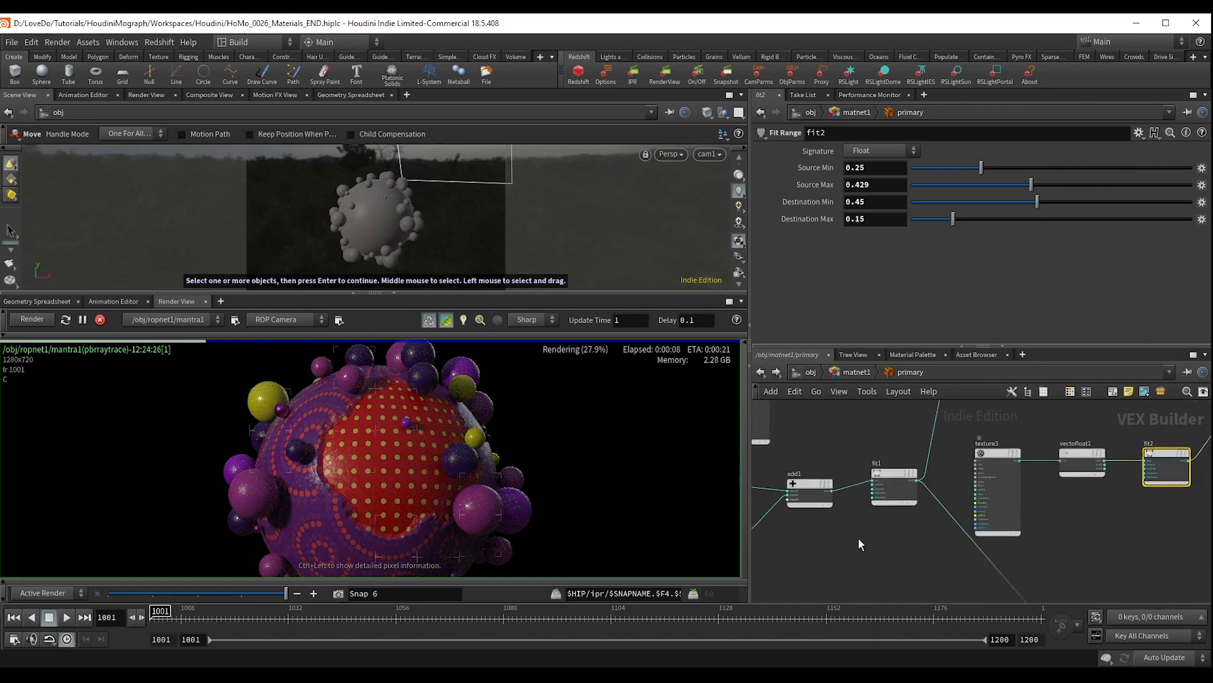
Add a Bind Export node fed by fit1's output in the primary material and name its parameter mask.
click(917, 483)
scroll(919, 499, down, 2)
middle_drag(933, 552, 964, 550)
scroll(810, 485, up, 4)
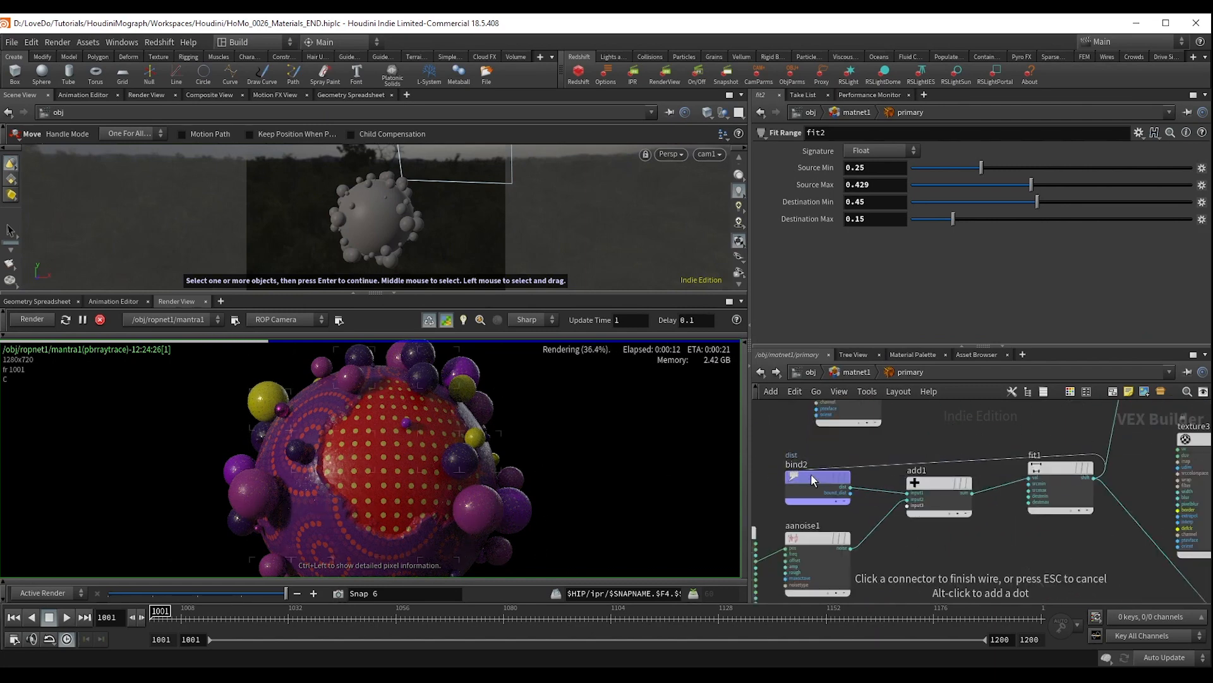
scroll(1079, 544, down, 2)
middle_drag(1079, 556, 994, 523)
key(Tab)
text(bind)
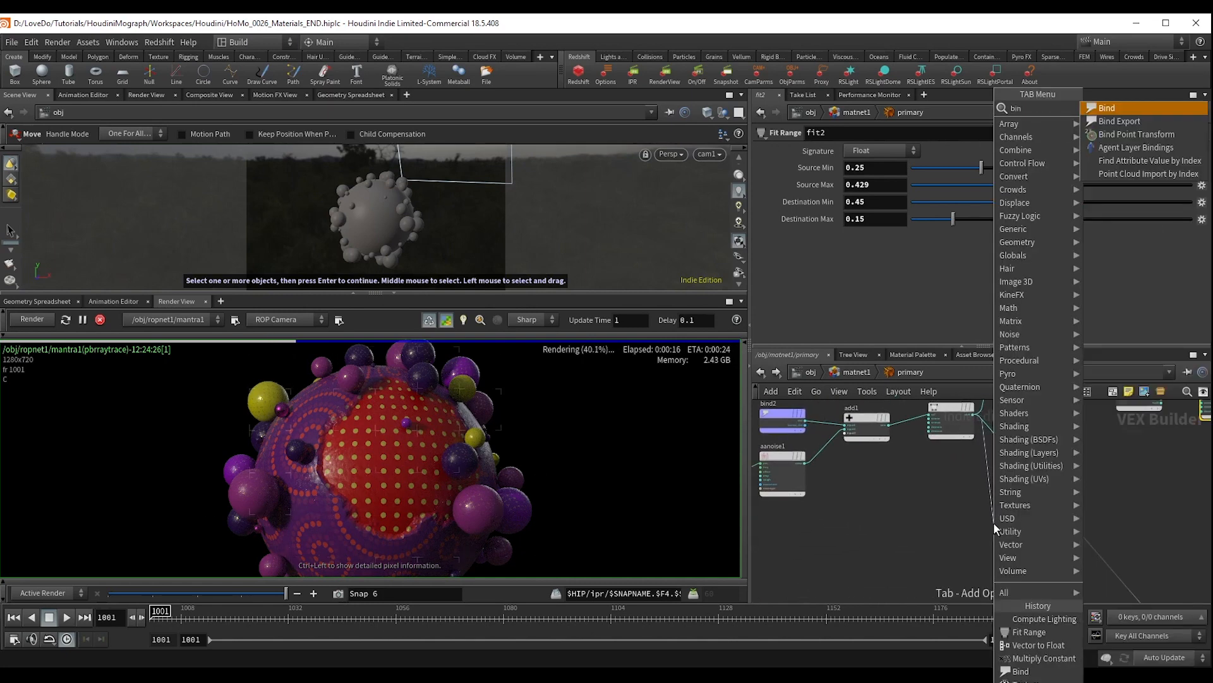
key(Return)
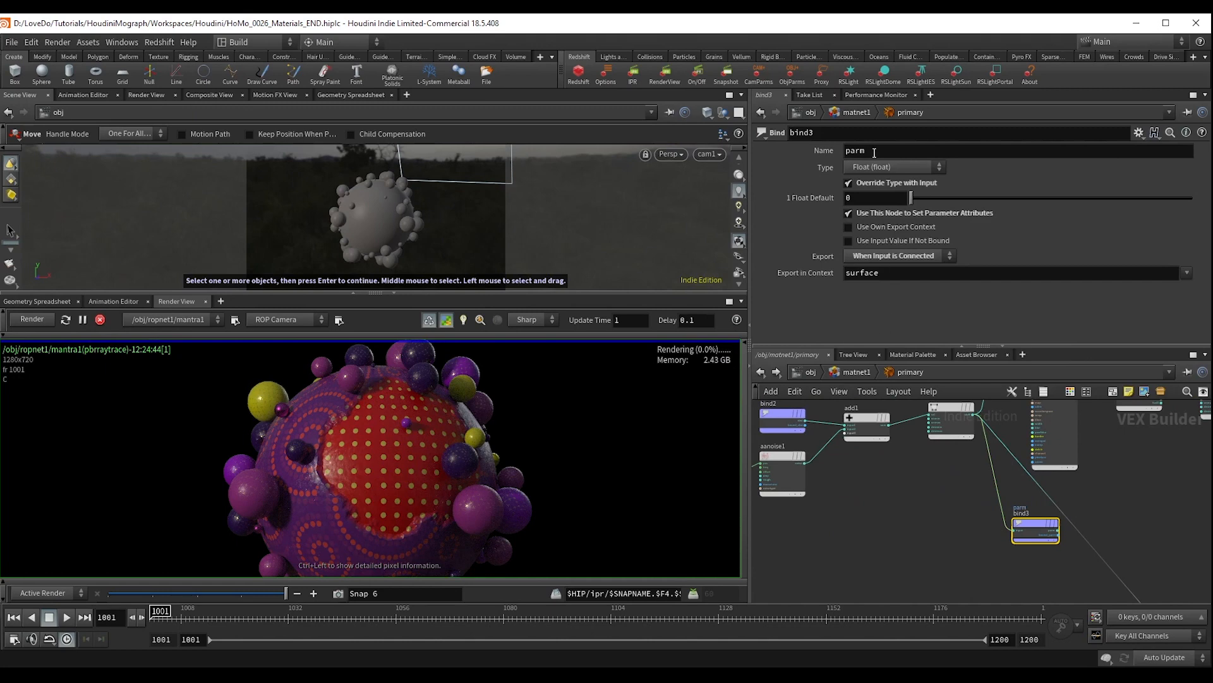
double_click(875, 152)
text(mask)
key(Return)
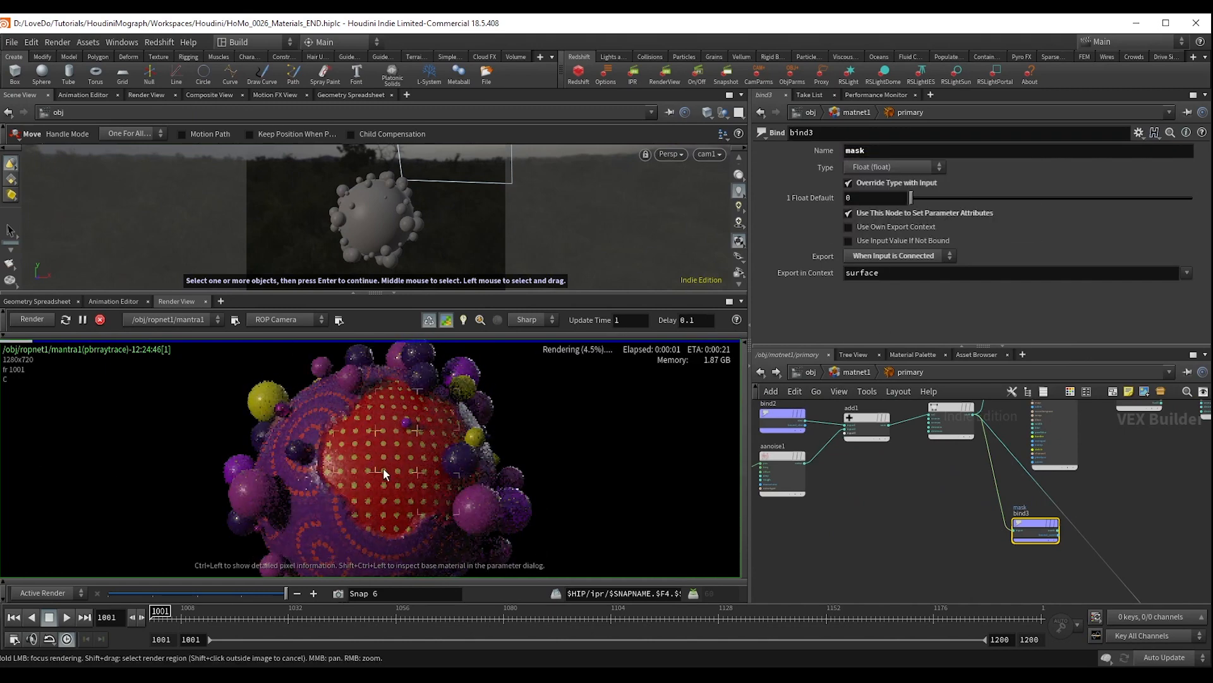
Display the mask image plane in the render view.
click(60, 334)
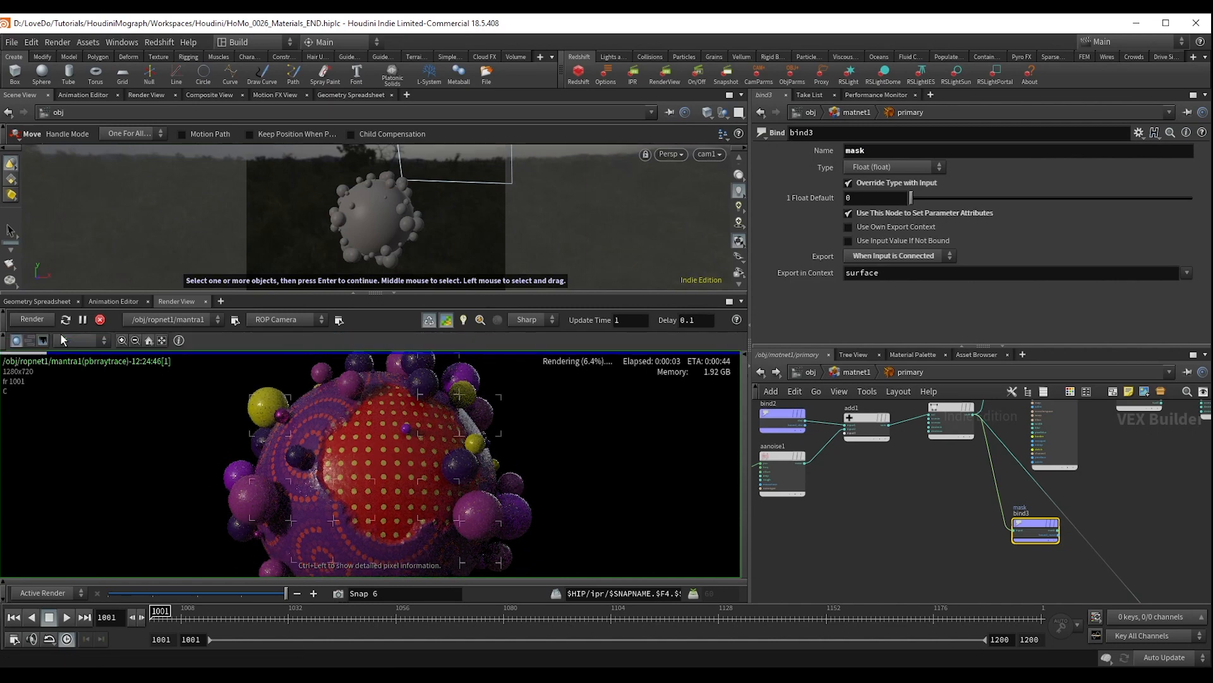
click(74, 340)
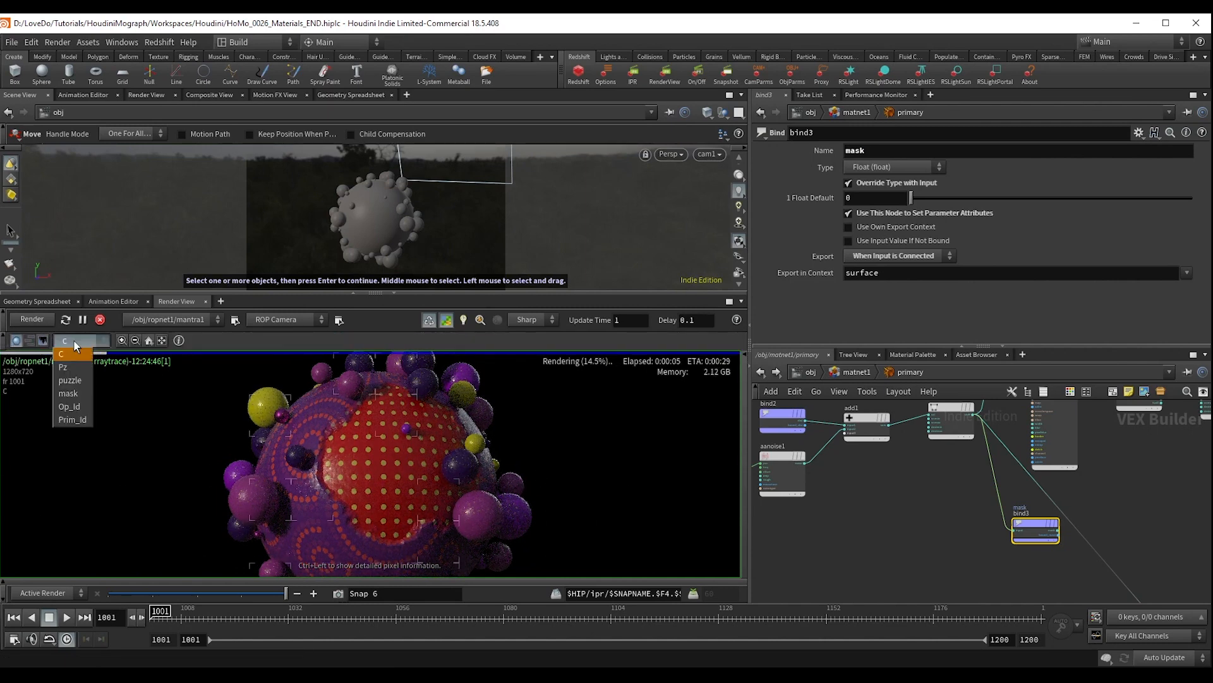
click(68, 394)
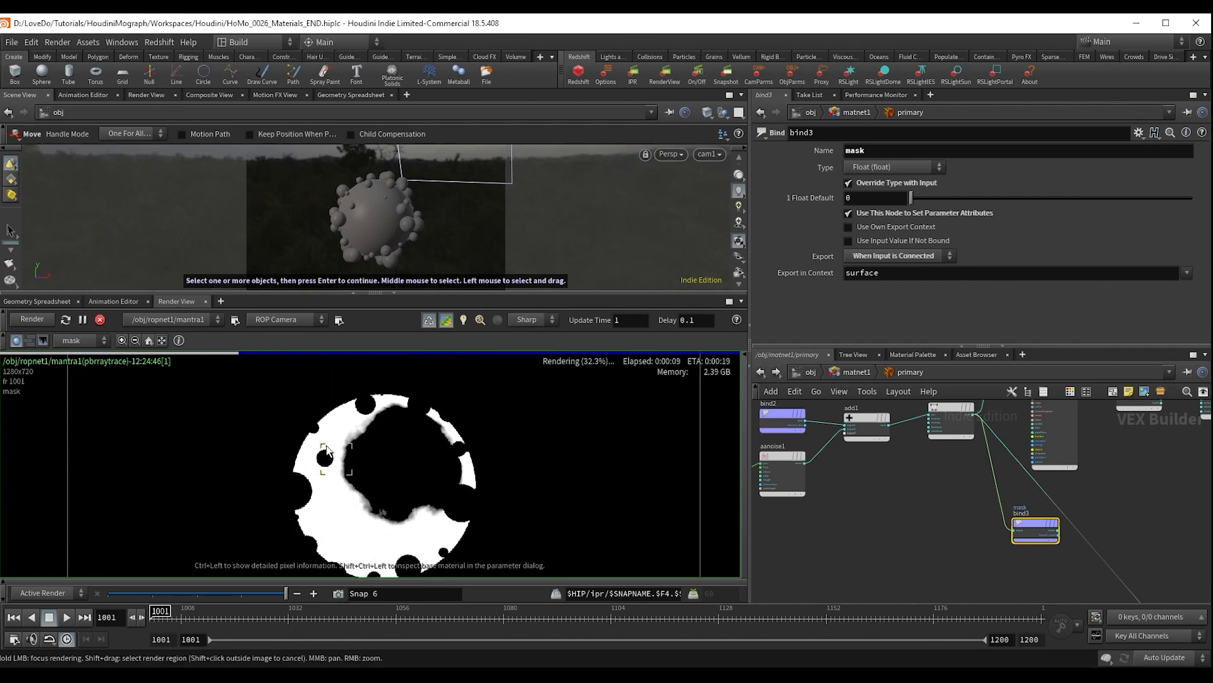
Insert a Fit Range node on the wire between fit1 and the mask bind node.
drag(1040, 525, 1006, 568)
middle_drag(1016, 524, 996, 498)
key(Tab)
text(fi)
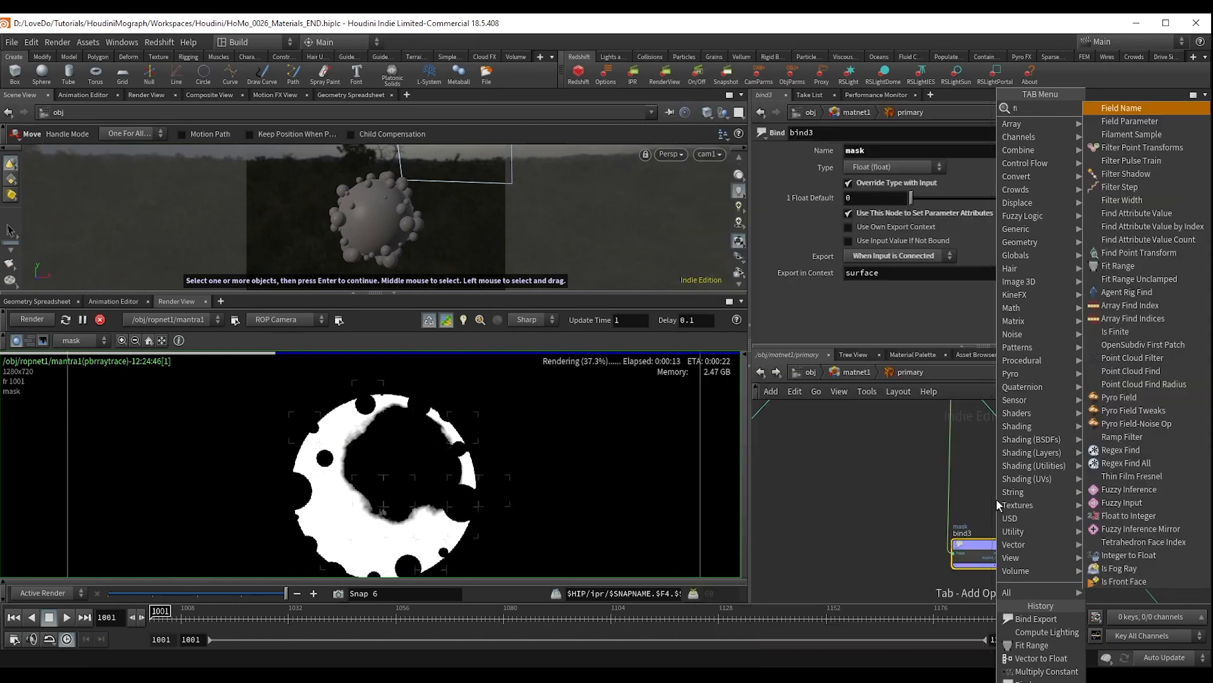
text(t)
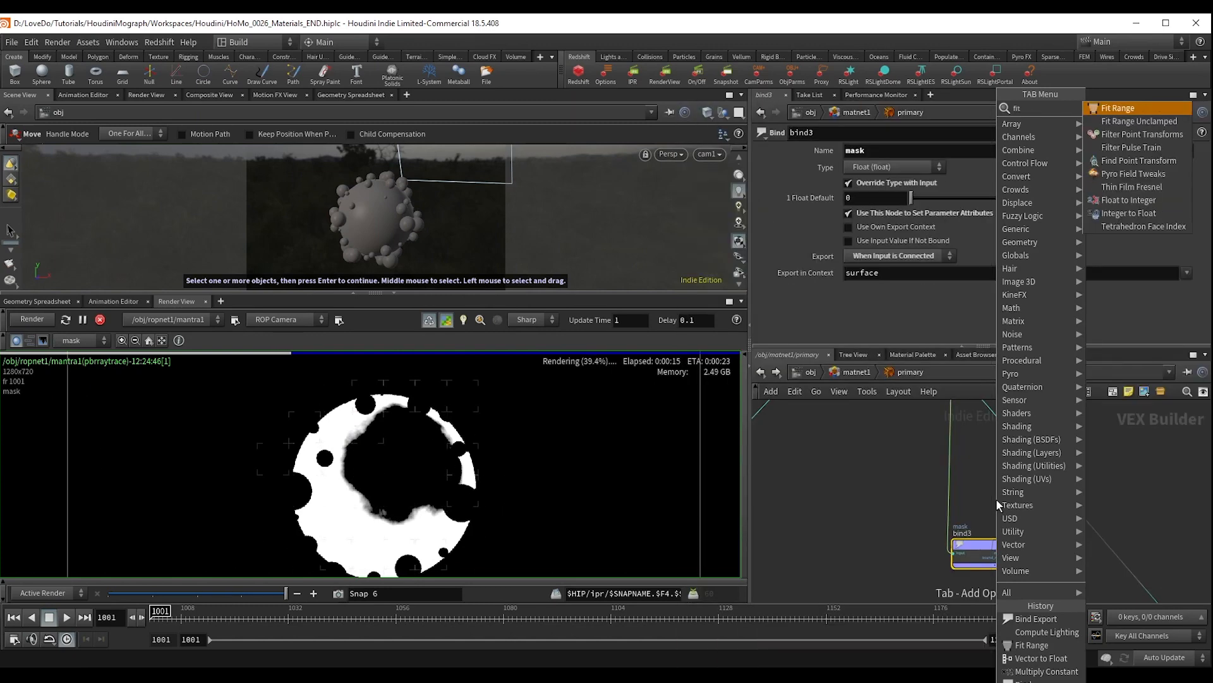
key(Return)
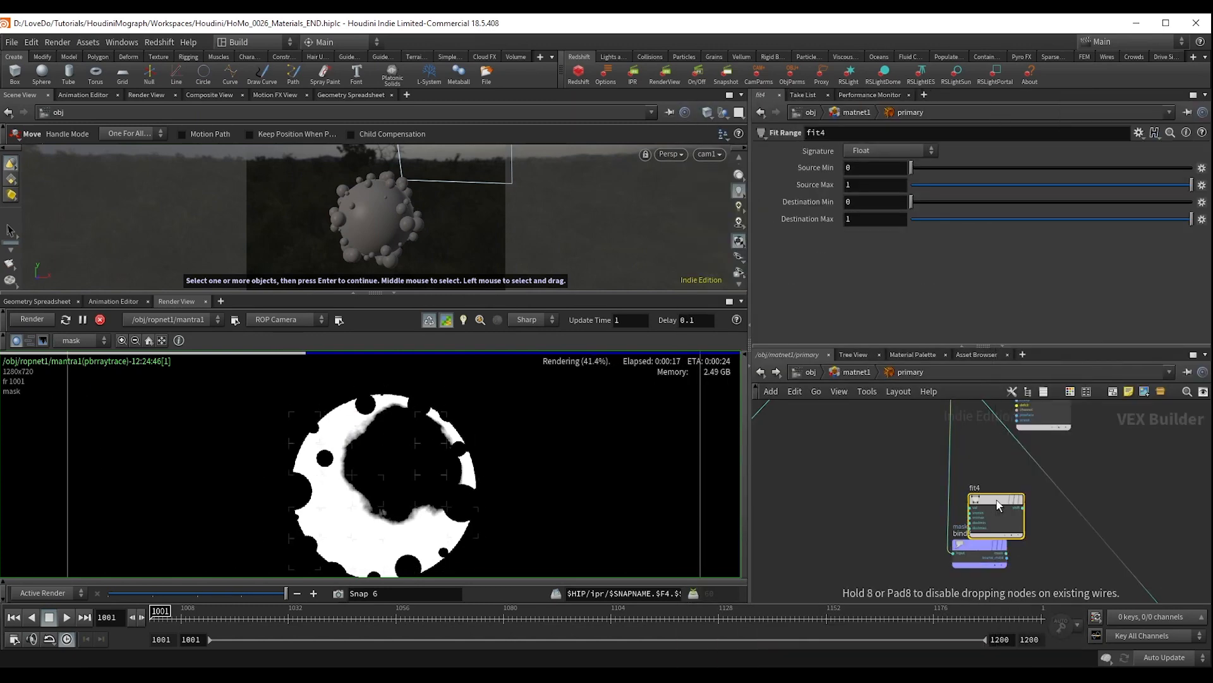
drag(930, 502, 944, 511)
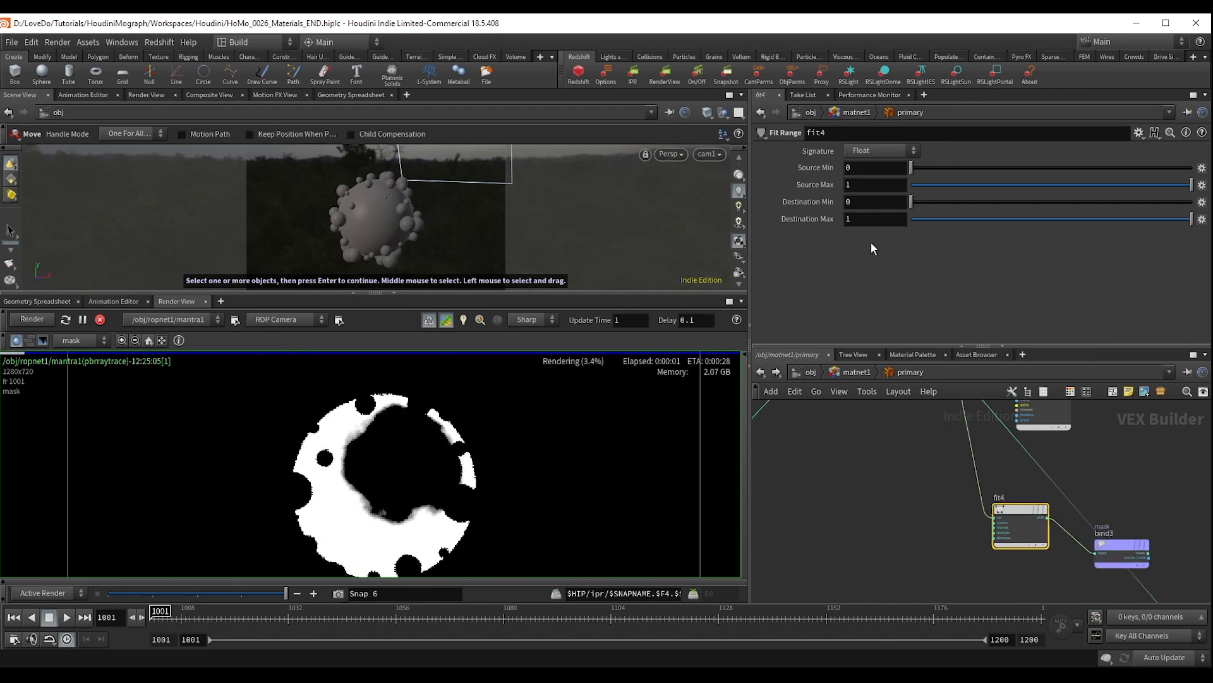
Invert the mask by setting the new Fit Range node's Destination Min to 1 and Destination Max to 0.
drag(861, 202, 809, 212)
text(1)
key(Tab)
text(0)
key(Return)
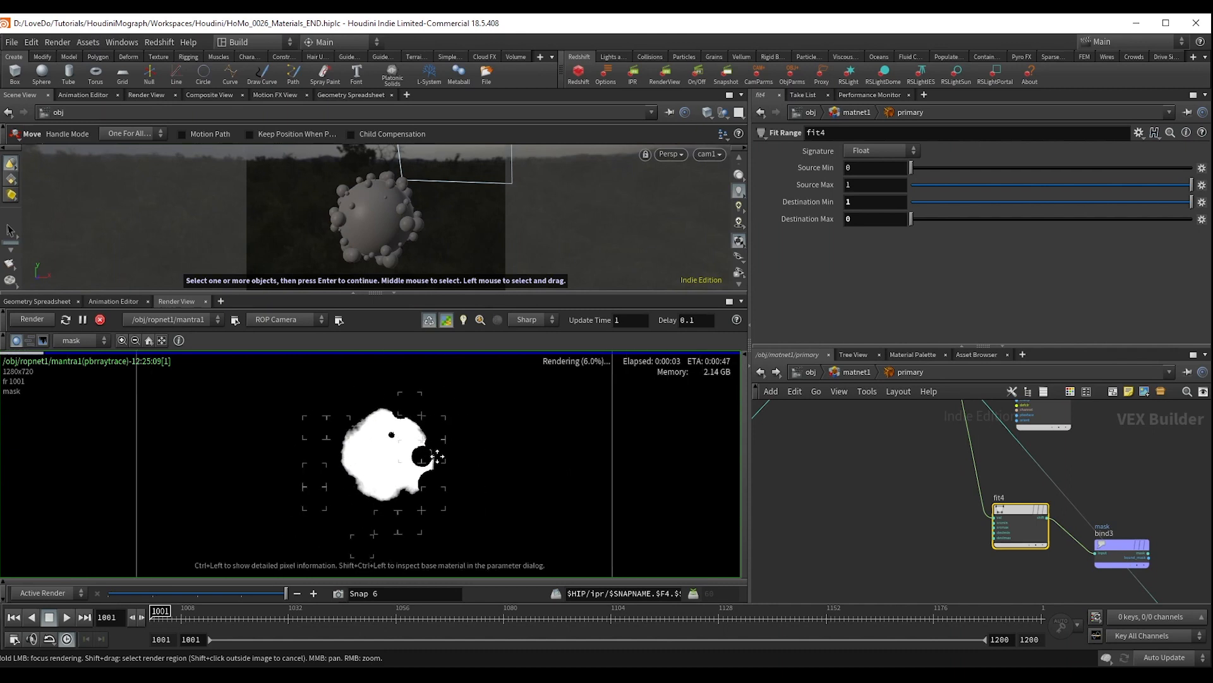
middle_drag(919, 457, 877, 452)
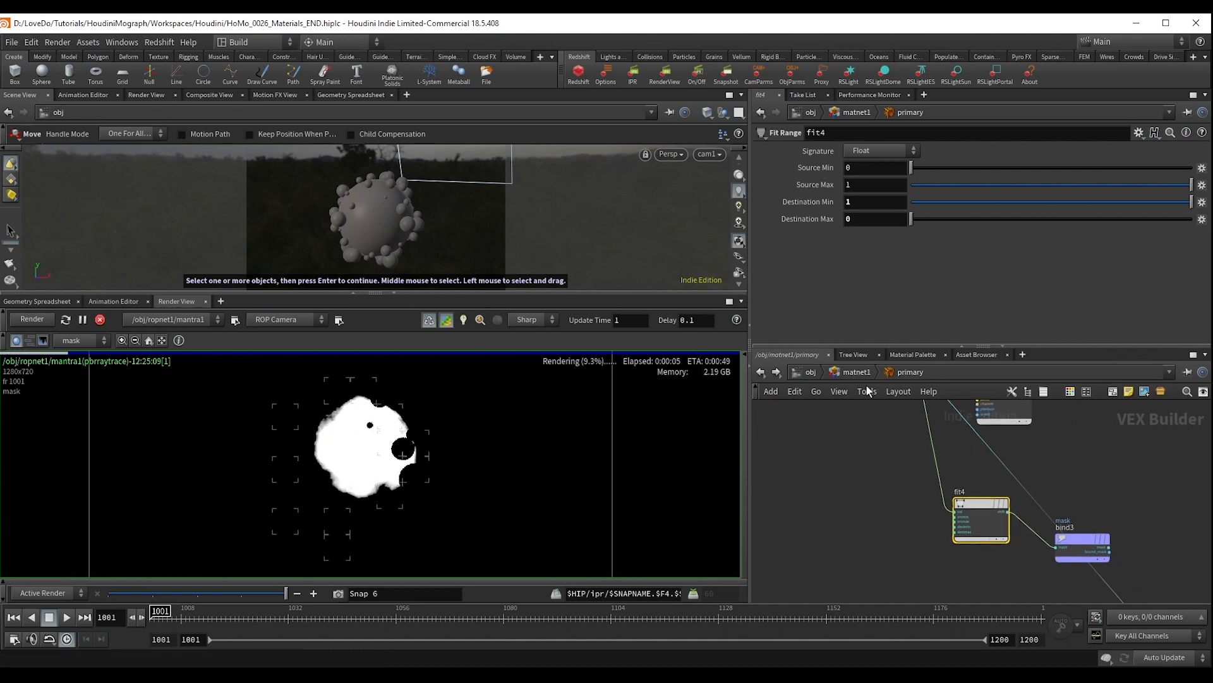
scroll(922, 445, down, 5)
middle_drag(1013, 475, 893, 457)
scroll(912, 414, up, 3)
middle_drag(912, 414, 897, 506)
scroll(924, 484, up, 3)
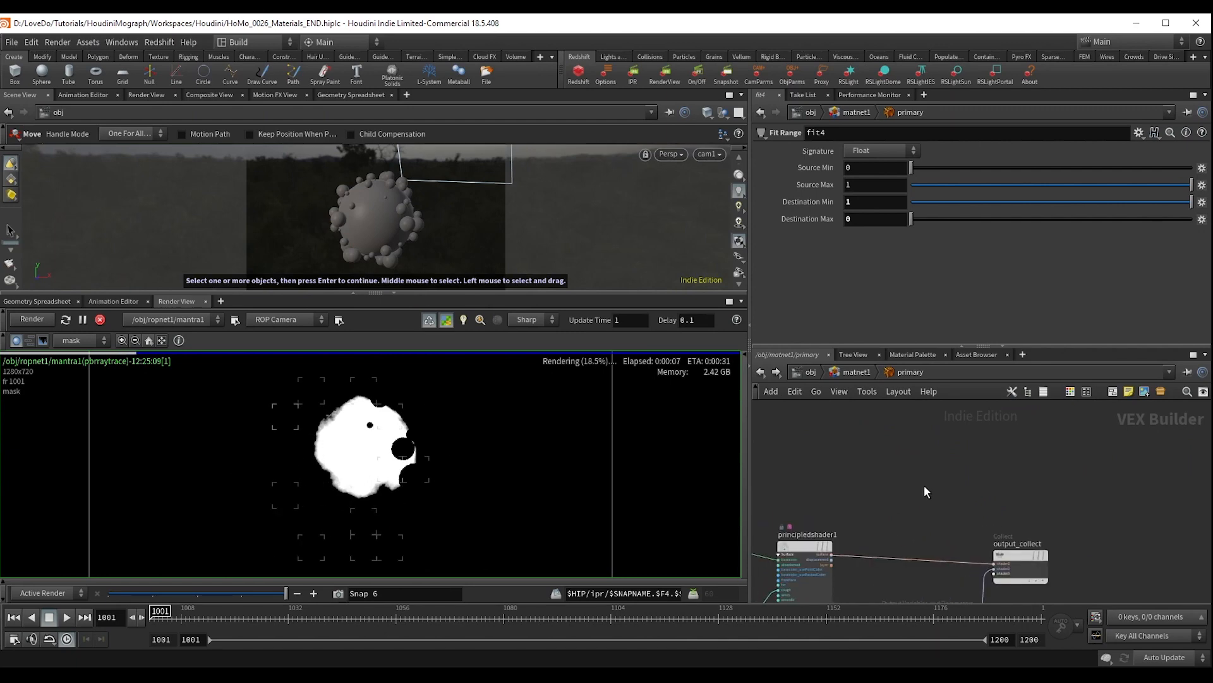
key(Tab)
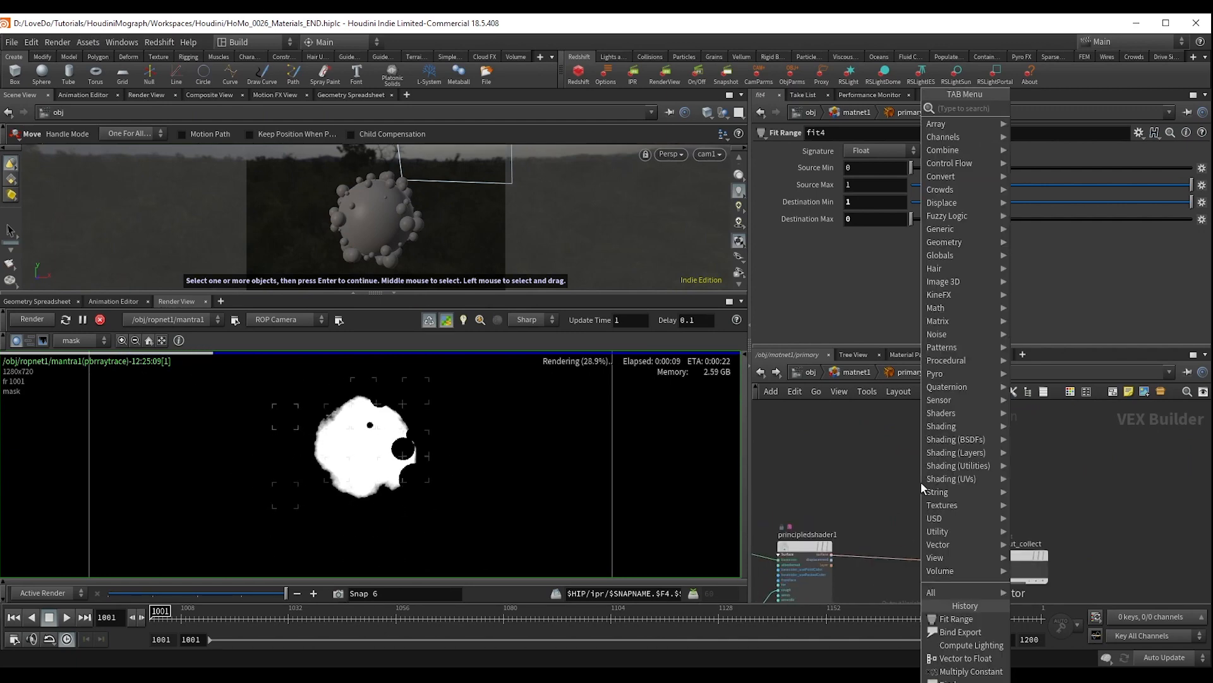
text(vecf)
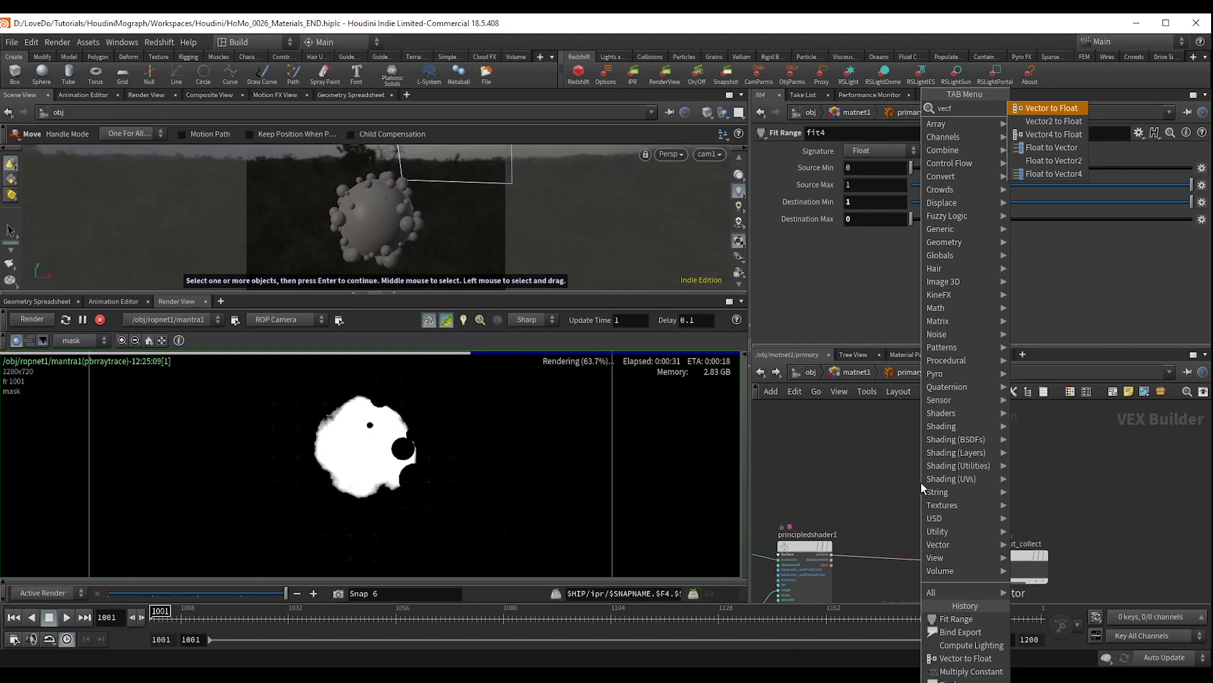
key(Return)
click(920, 482)
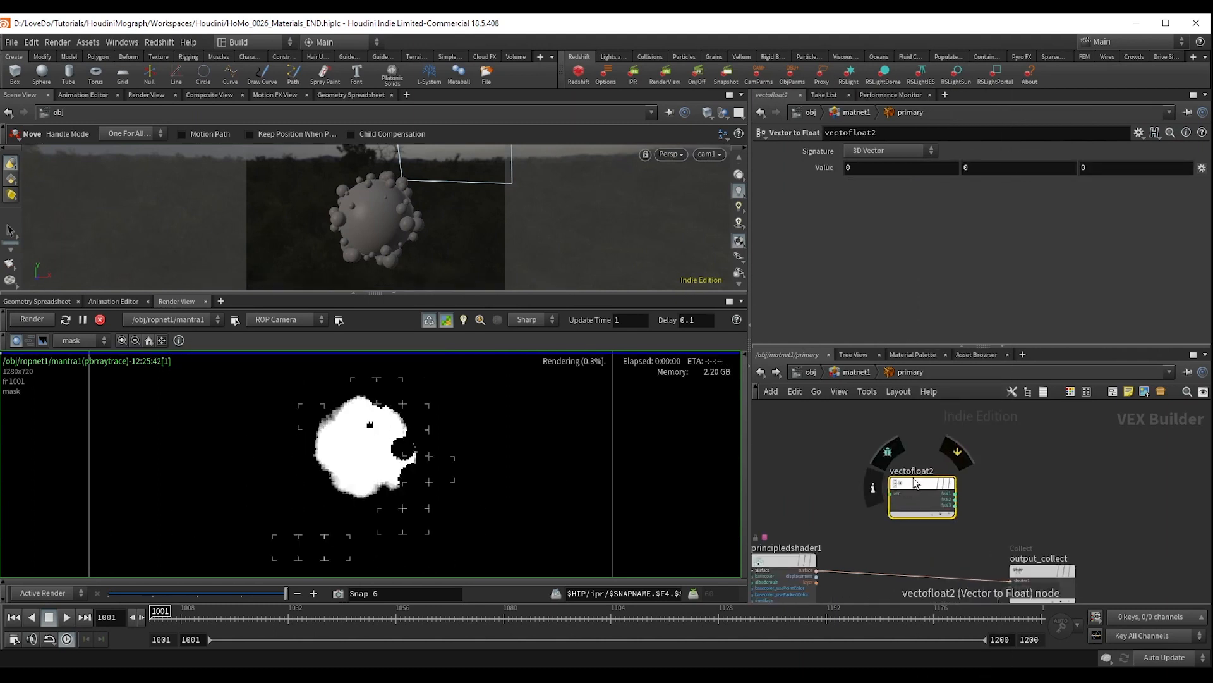
key(ctrl+z)
Add a Float to Vector node in the empty area above the principled shader and output collect nodes.
key(Tab)
text(ftv)
key(Return)
click(913, 477)
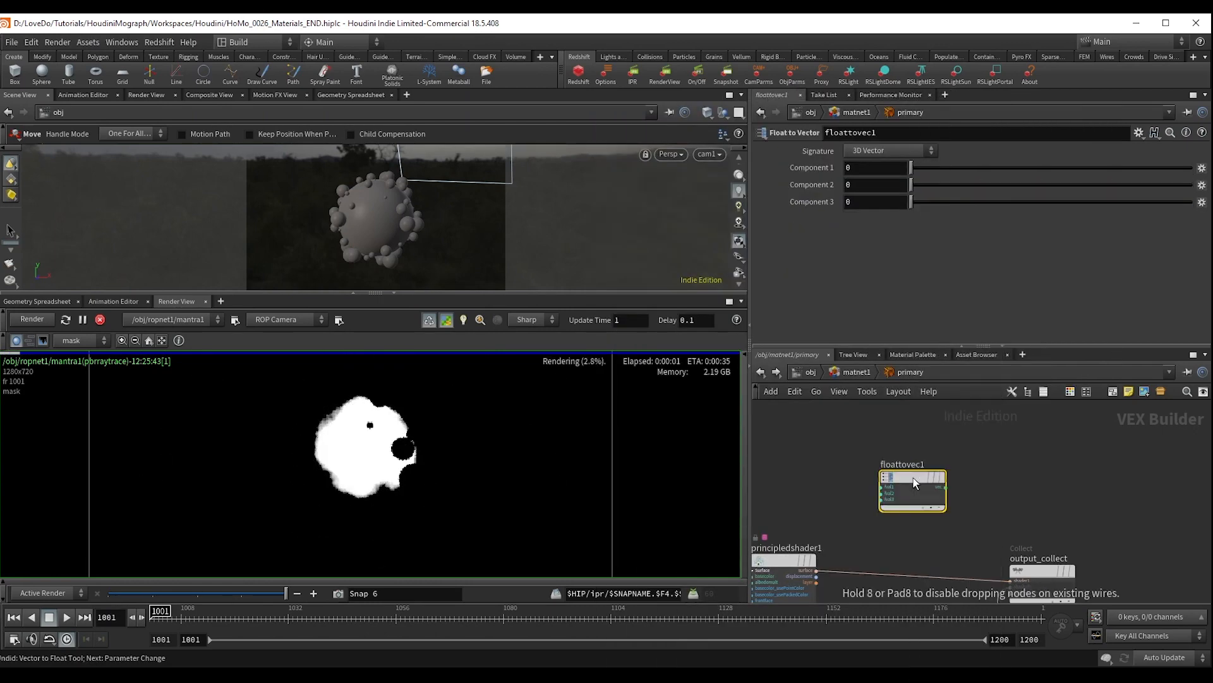
scroll(914, 479, up, 3)
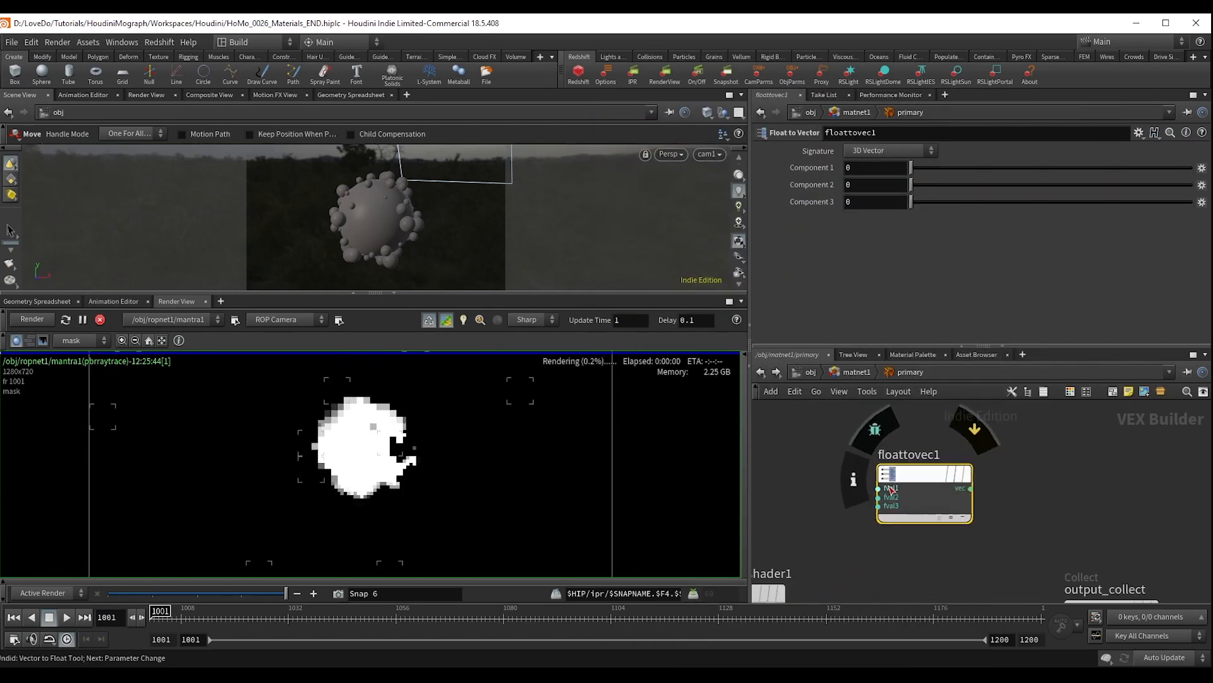
Add a Bind Export node fed by the Float to Vector node's vec output and name its parameter puzzle.
click(974, 489)
click(1041, 488)
text(bind)
key(Return)
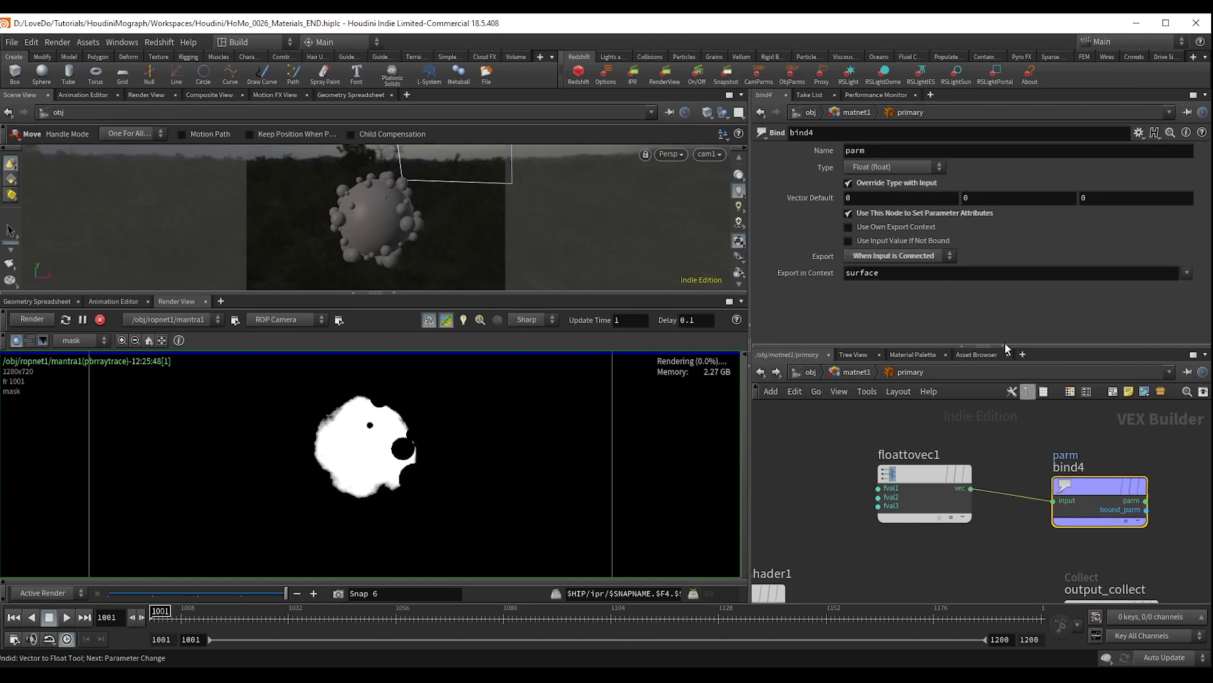
double_click(854, 151)
text(puz)
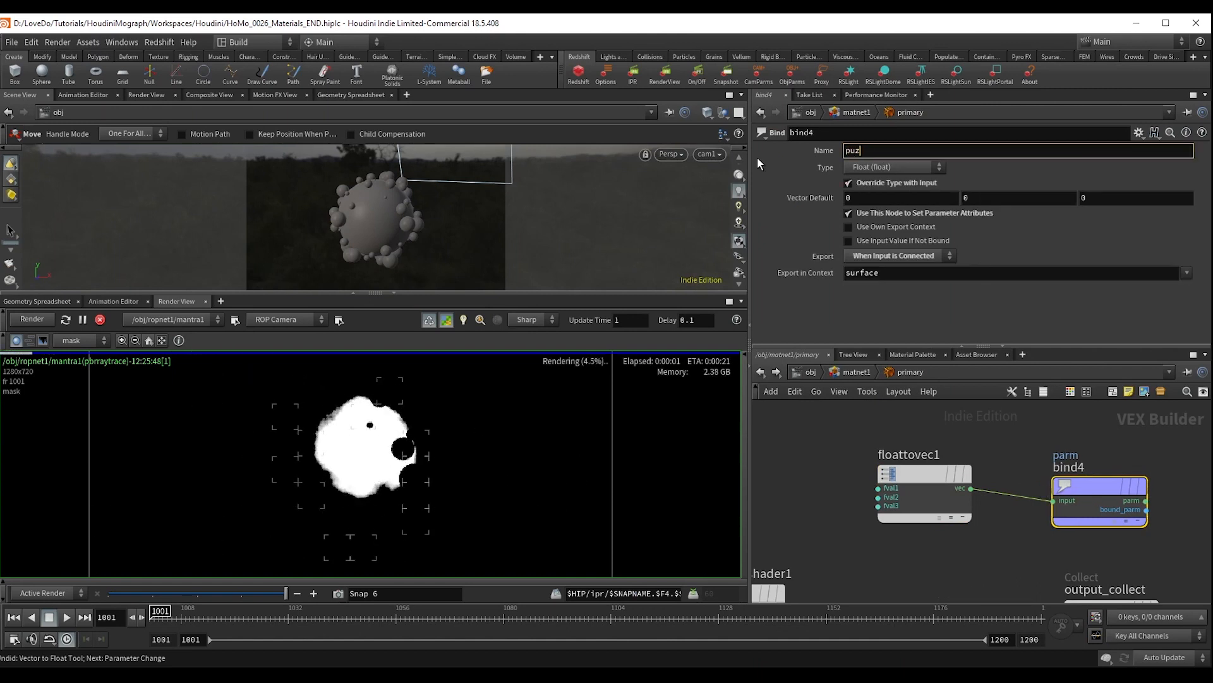
text(zle)
key(Return)
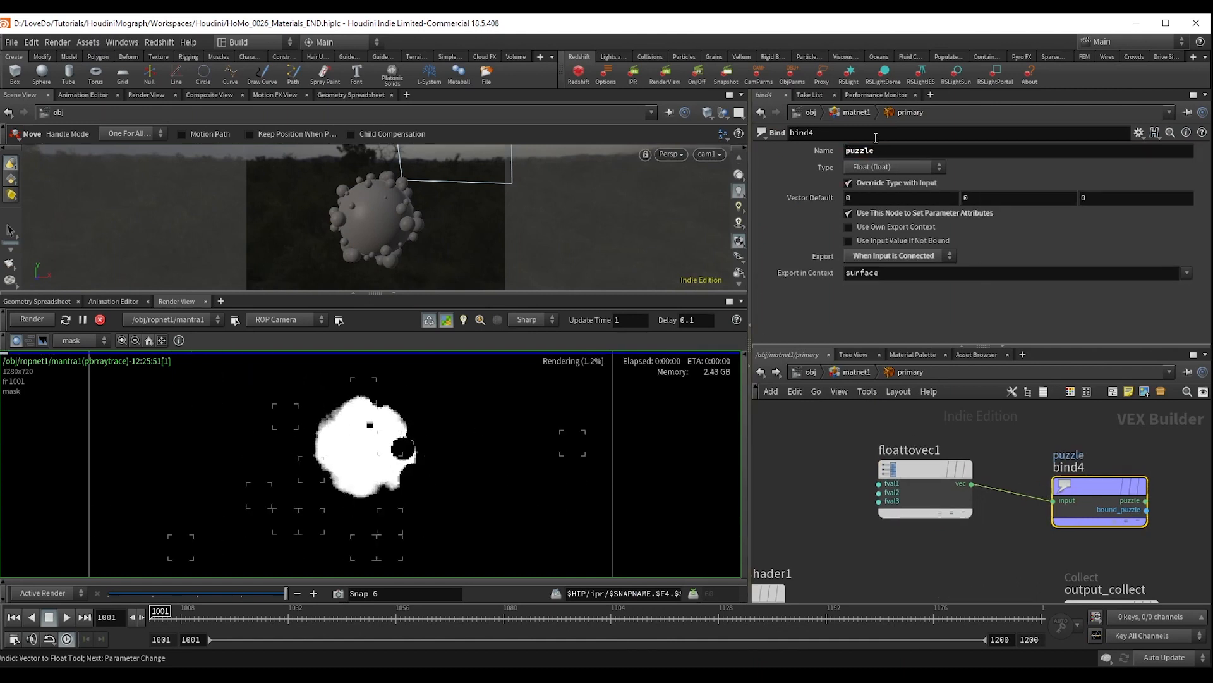
Set the Float to Vector node's Component 1 to 1 and display the puzzle plane in the render view.
click(917, 469)
text(1)
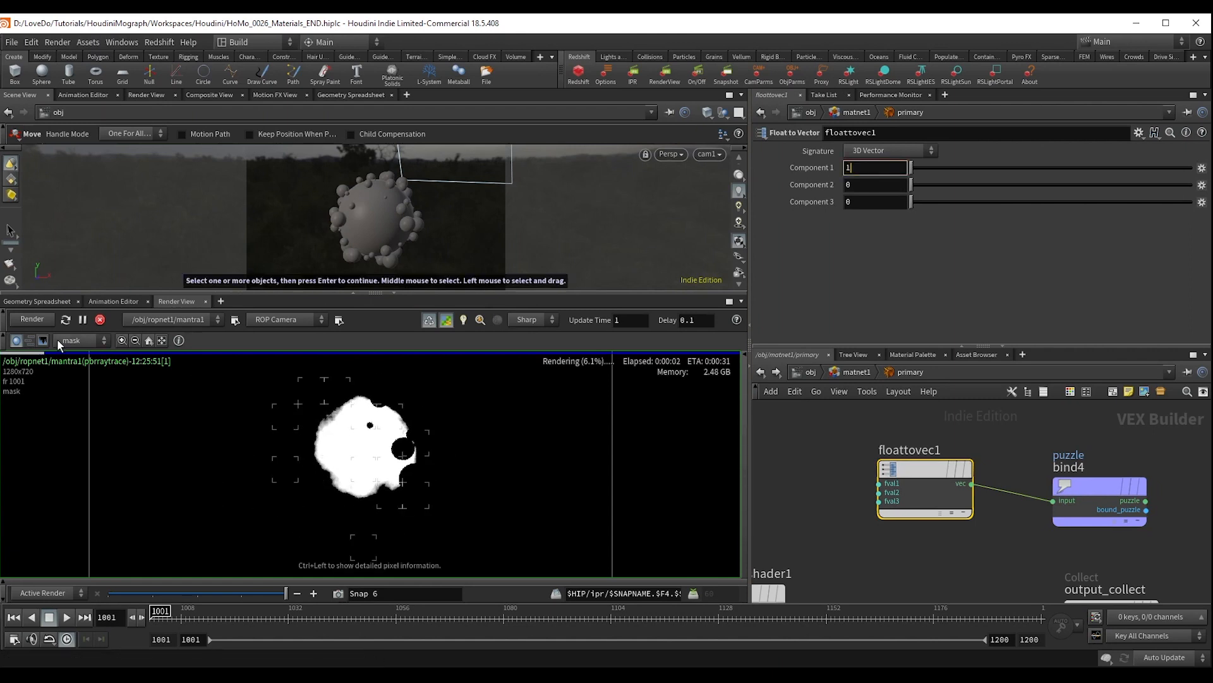
click(82, 340)
click(71, 370)
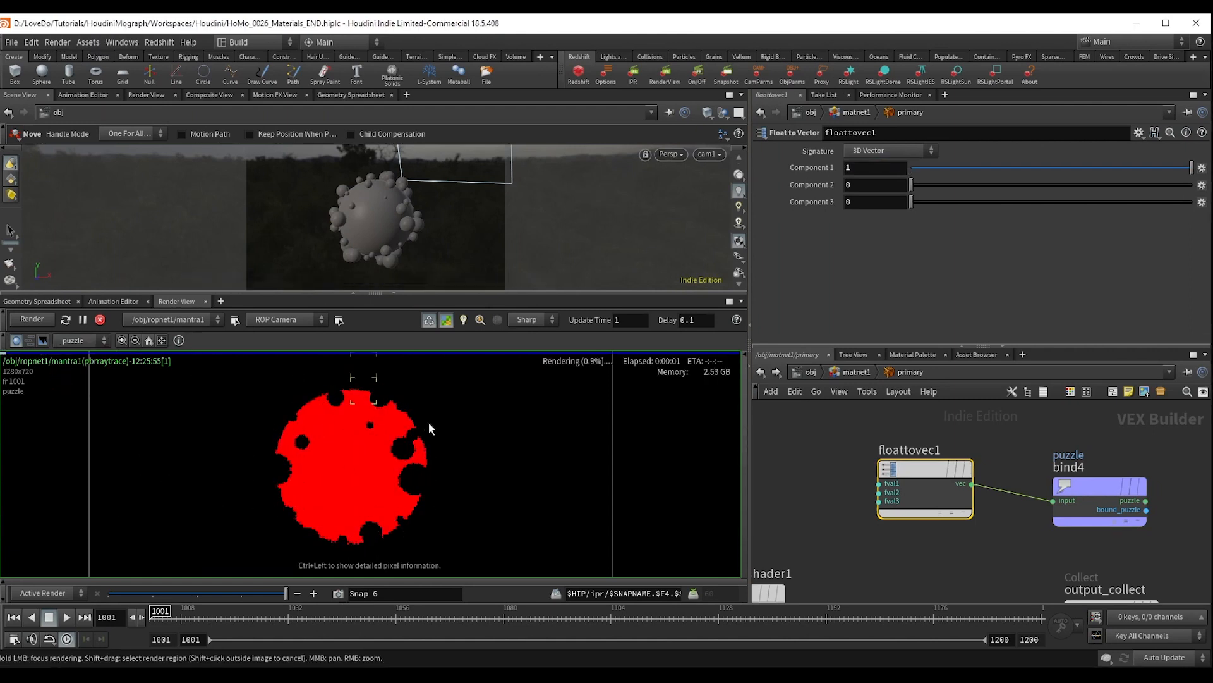
Copy the Float to Vector and puzzle bind nodes from the primary material into materialbuilder1.
drag(1111, 446, 874, 525)
key(ctrl+c)
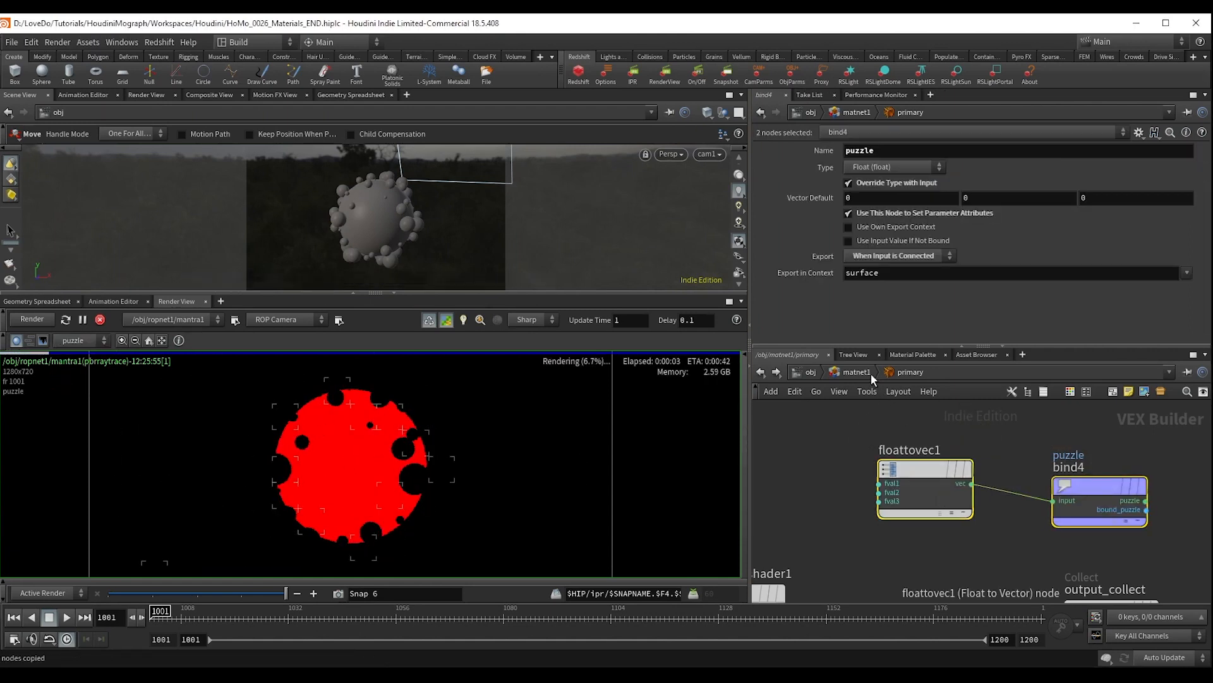
click(871, 373)
double_click(1068, 498)
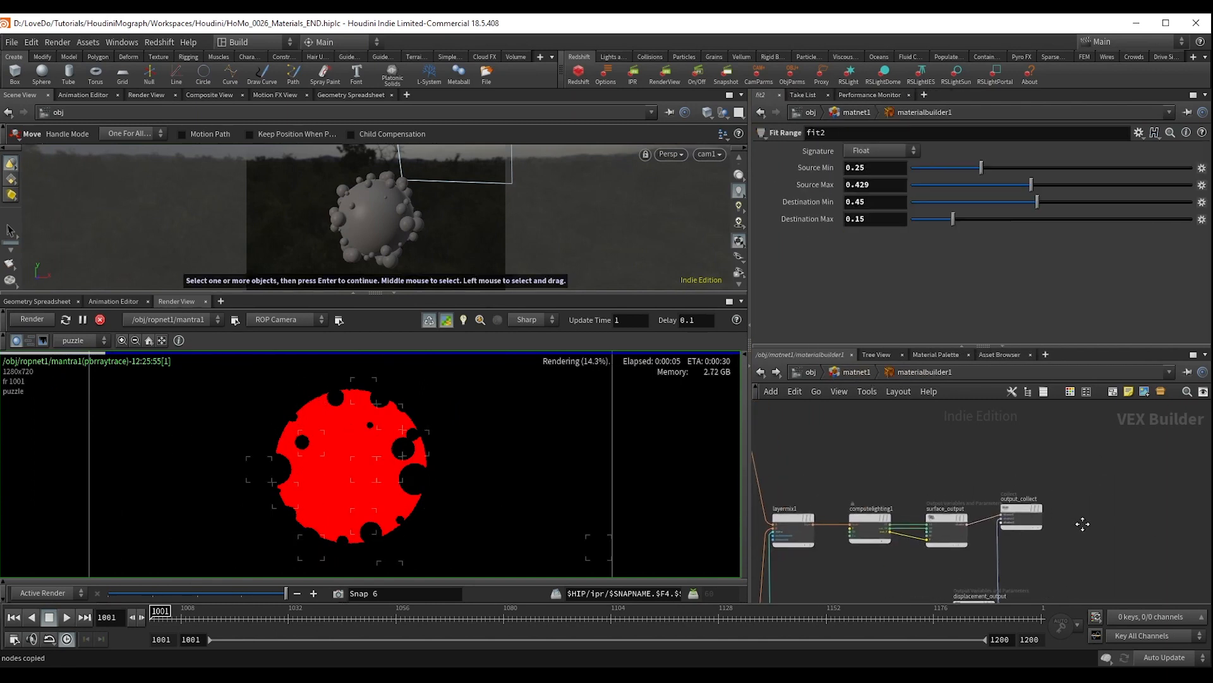
key(ctrl+v)
Set the copied Float to Vector node's Component 1 to 0 and Component 2 to 1.
click(910, 436)
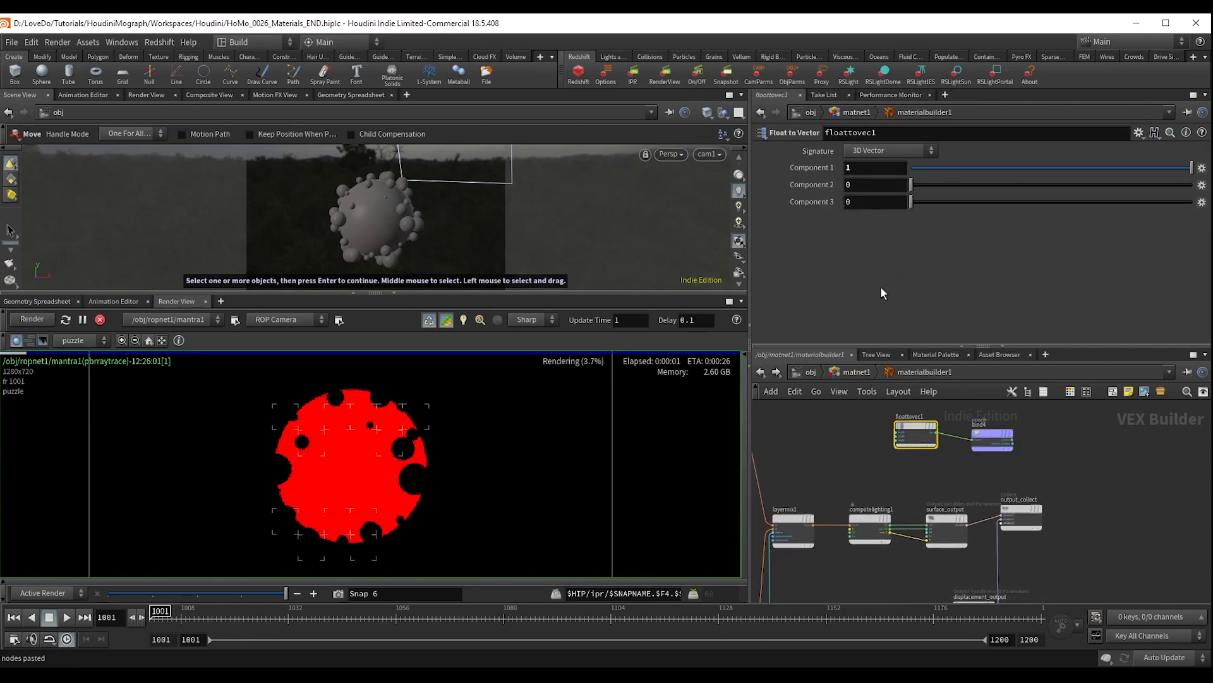
click(865, 167)
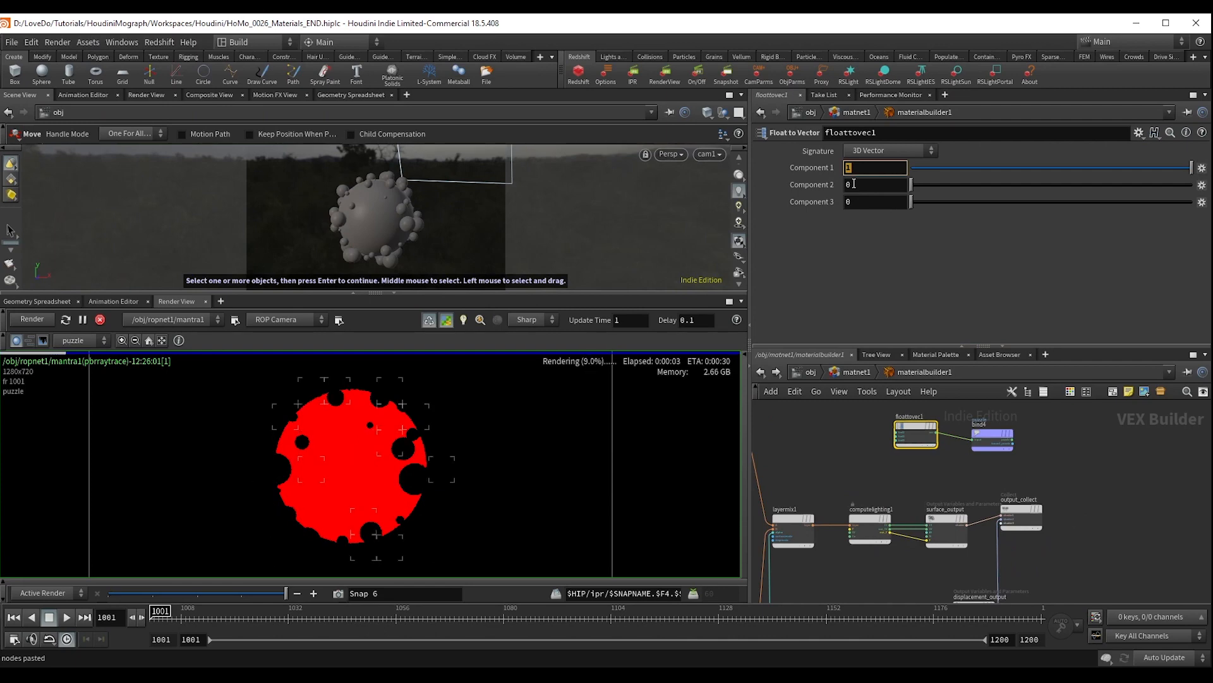
text(0)
click(854, 183)
text(1)
key(Return)
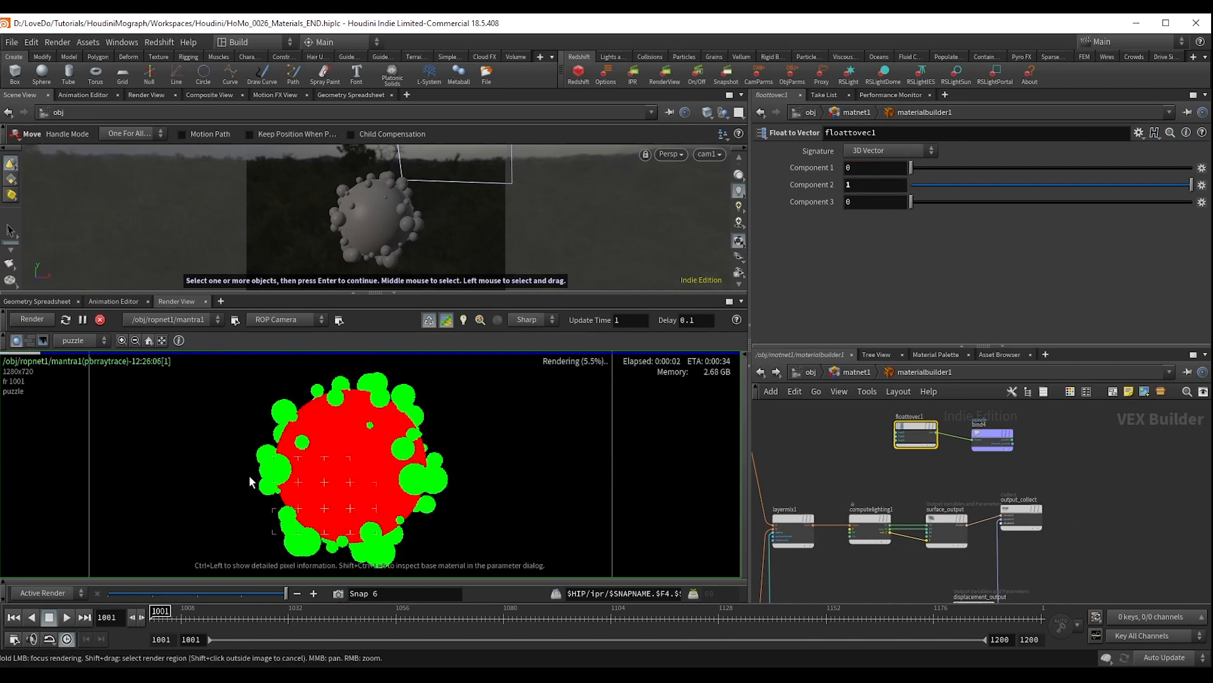
Zoom out the render view and compare the puzzle plane with the C plane, ending on C.
scroll(425, 488, down, 2)
scroll(425, 489, up, 2)
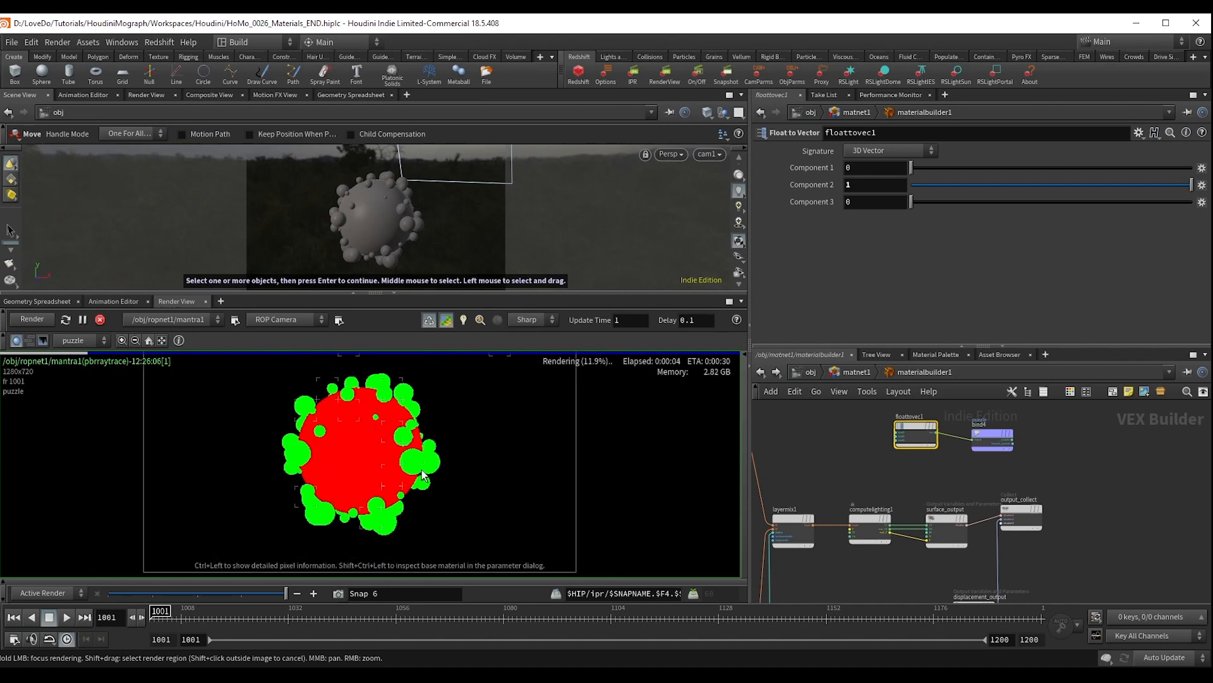
click(76, 340)
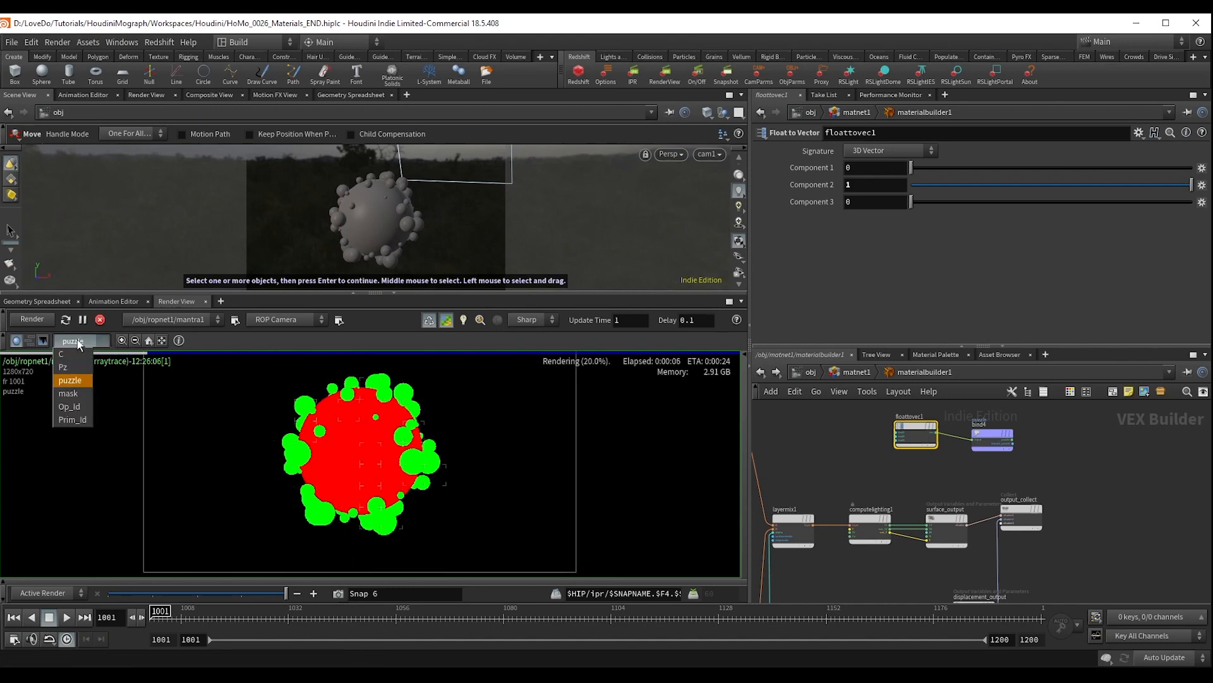
click(63, 353)
click(73, 340)
click(69, 379)
click(70, 341)
click(69, 354)
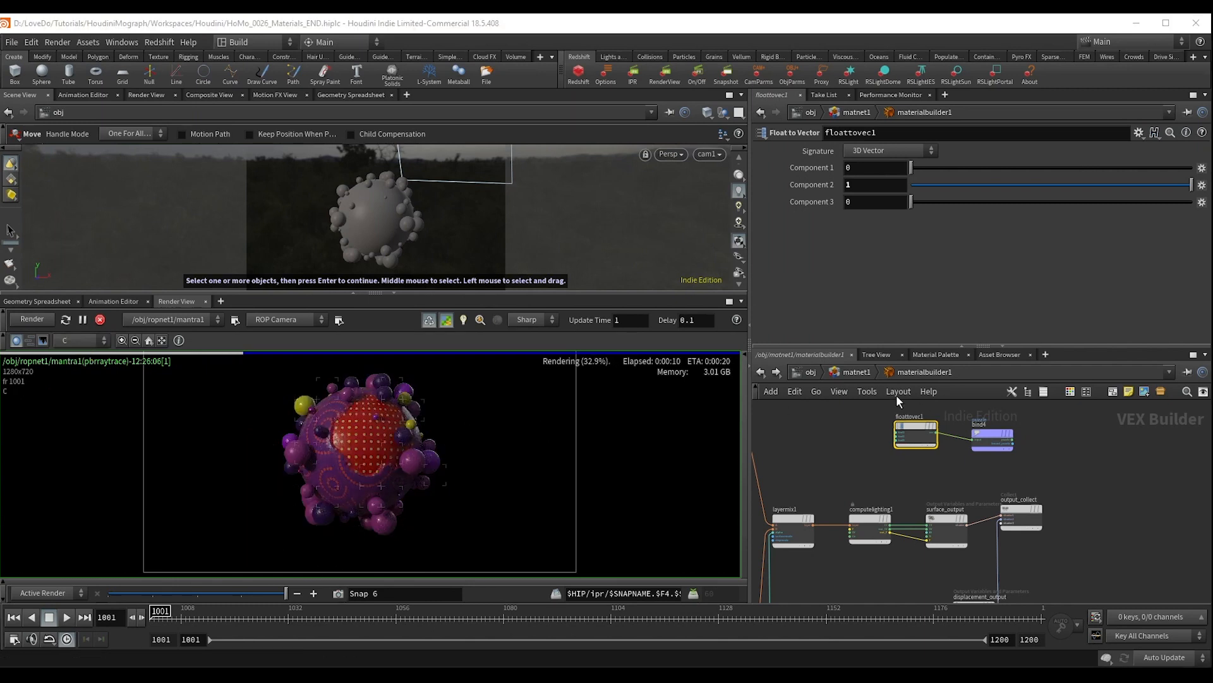
Return to the mantra1 node in ropnet1 and review its image plane and output settings and the MPlay render window.
click(810, 373)
double_click(1025, 475)
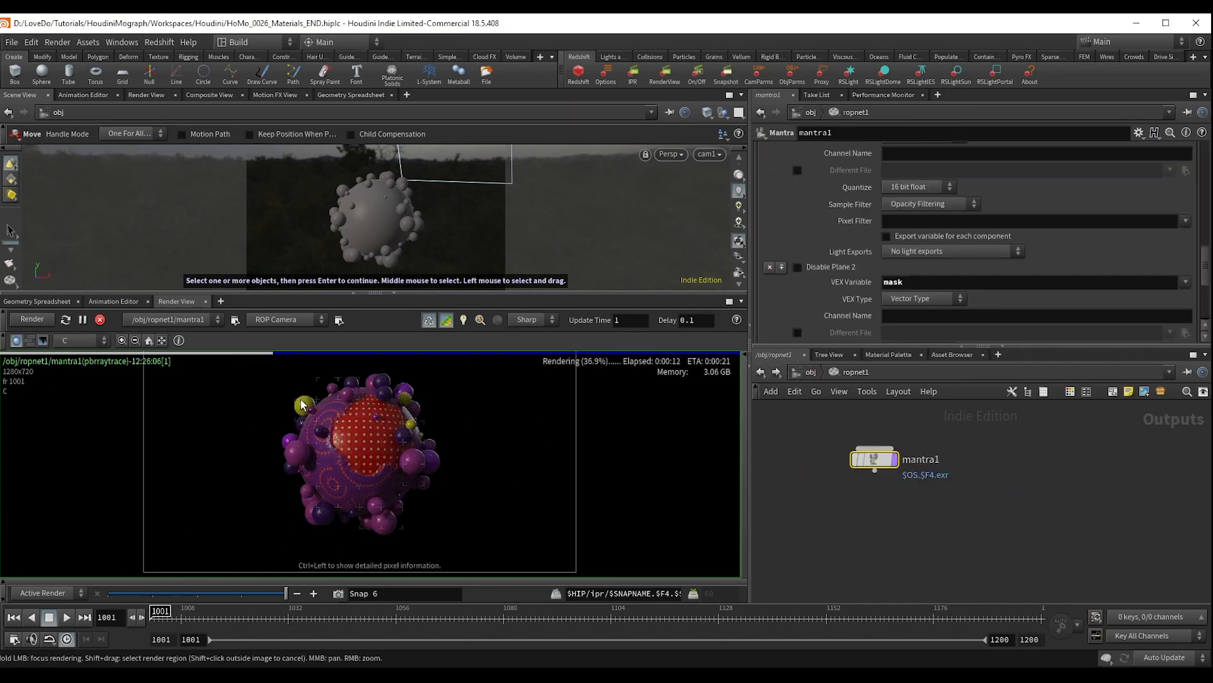
scroll(890, 248, up, 15)
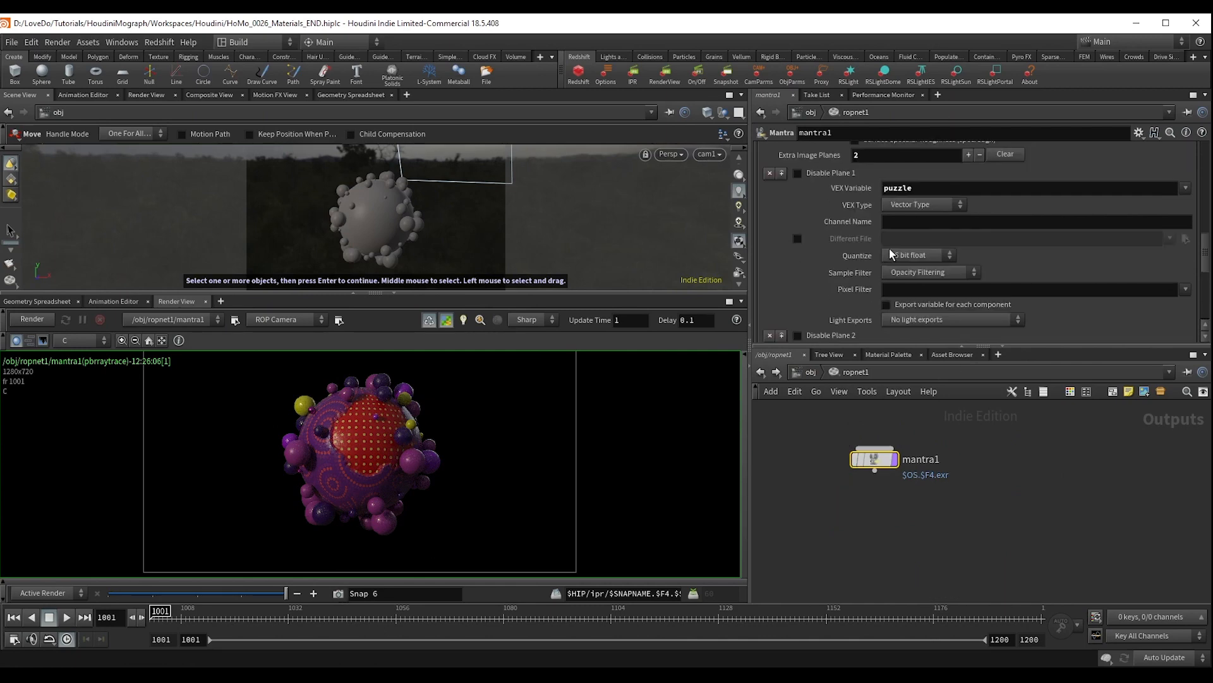
scroll(799, 181, up, 3)
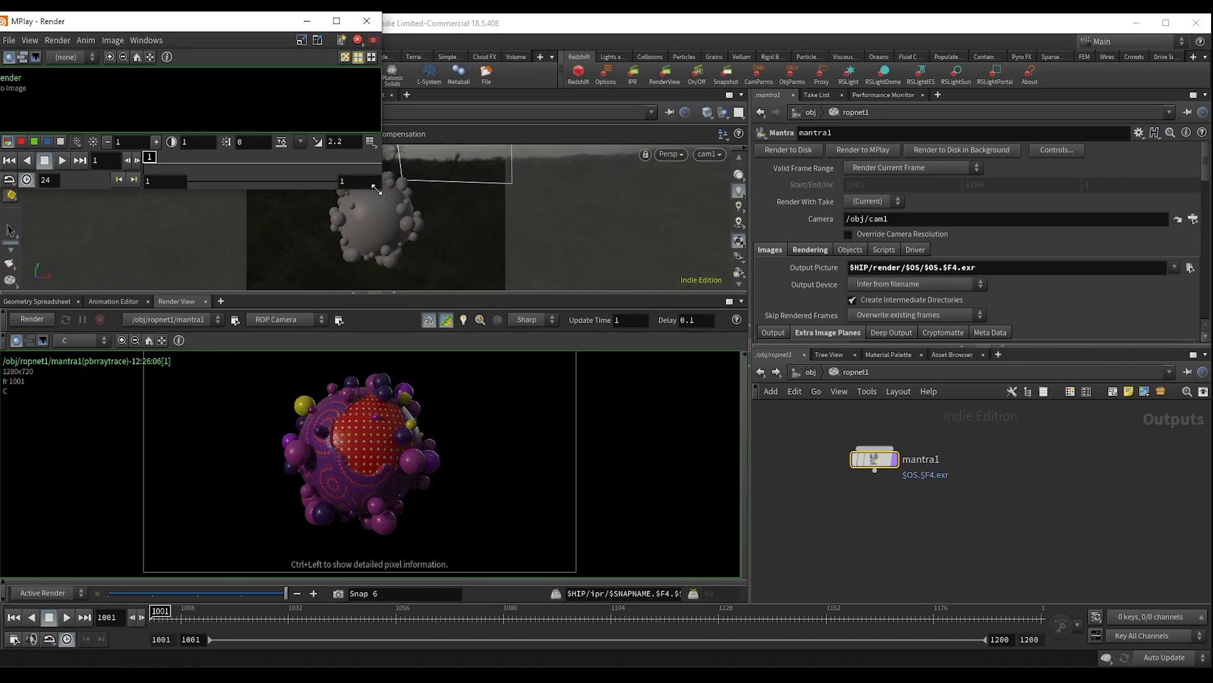
drag(376, 189, 777, 460)
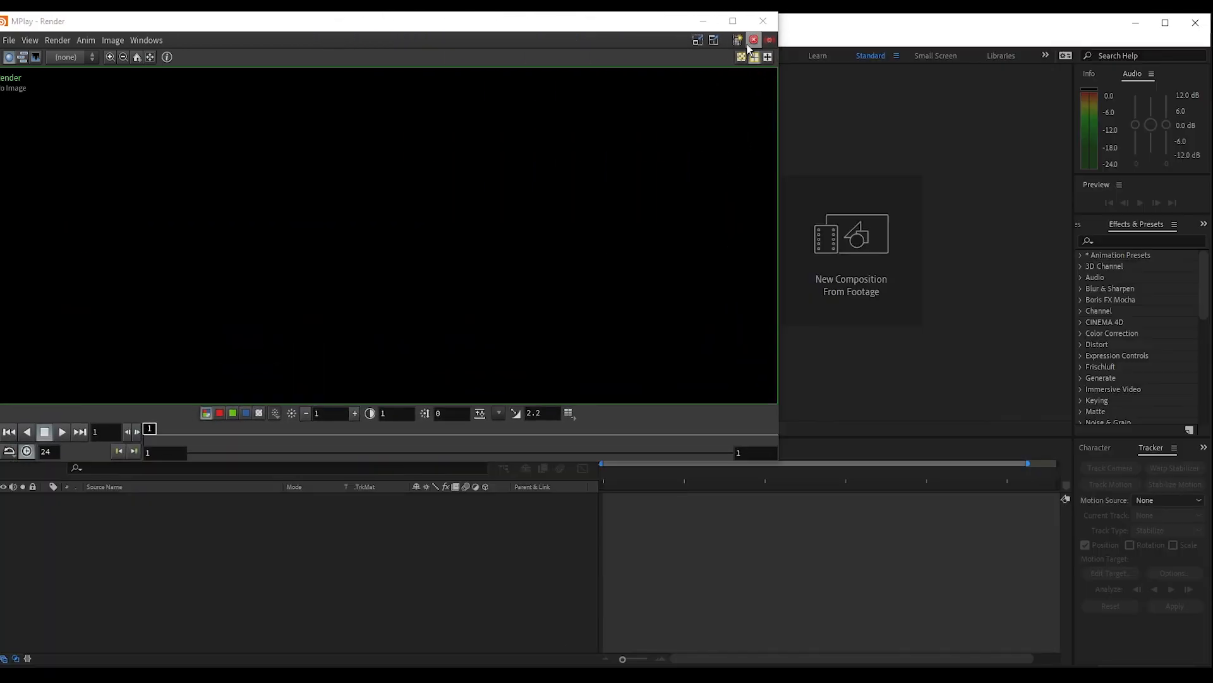
click(763, 21)
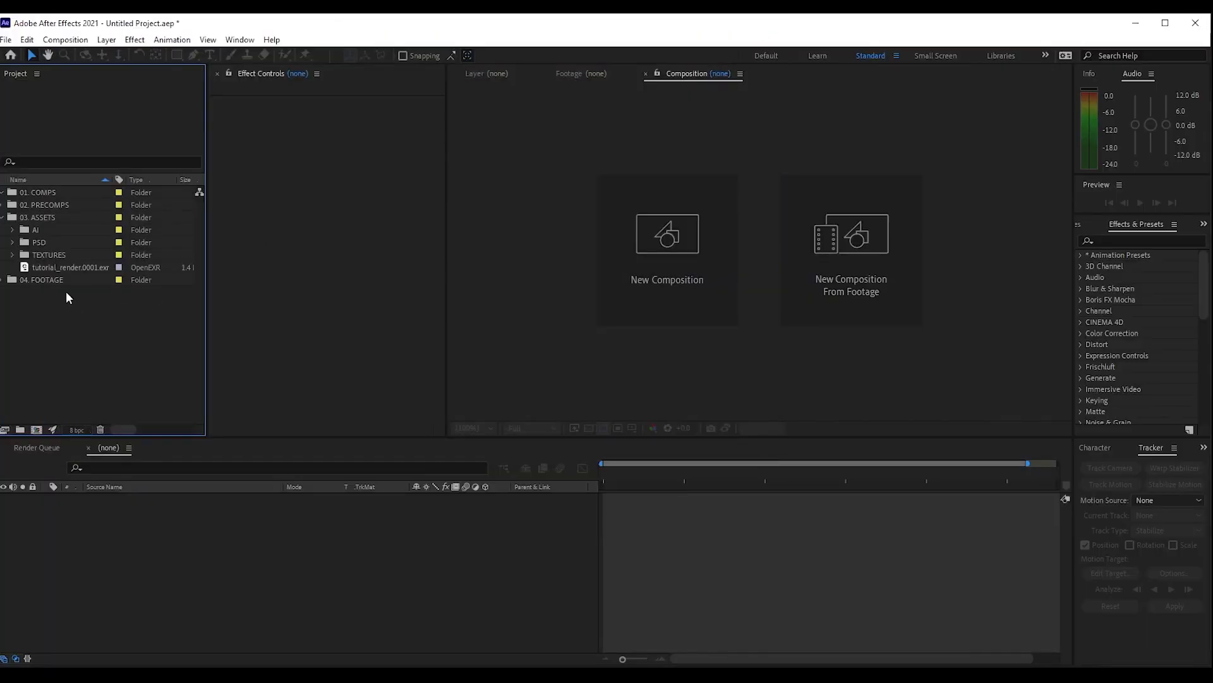
In After Effects, create a composition from tutorial_render.0001.exr and duplicate its layer.
click(63, 267)
drag(63, 266, 36, 430)
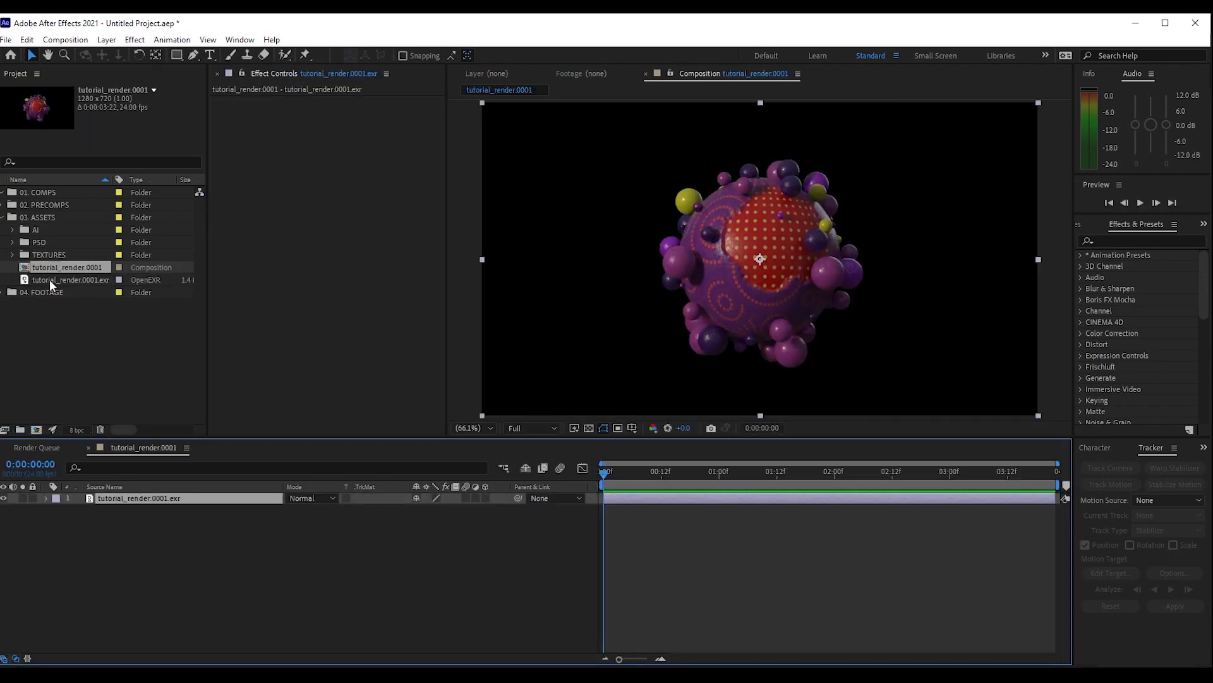
key(ctrl+d)
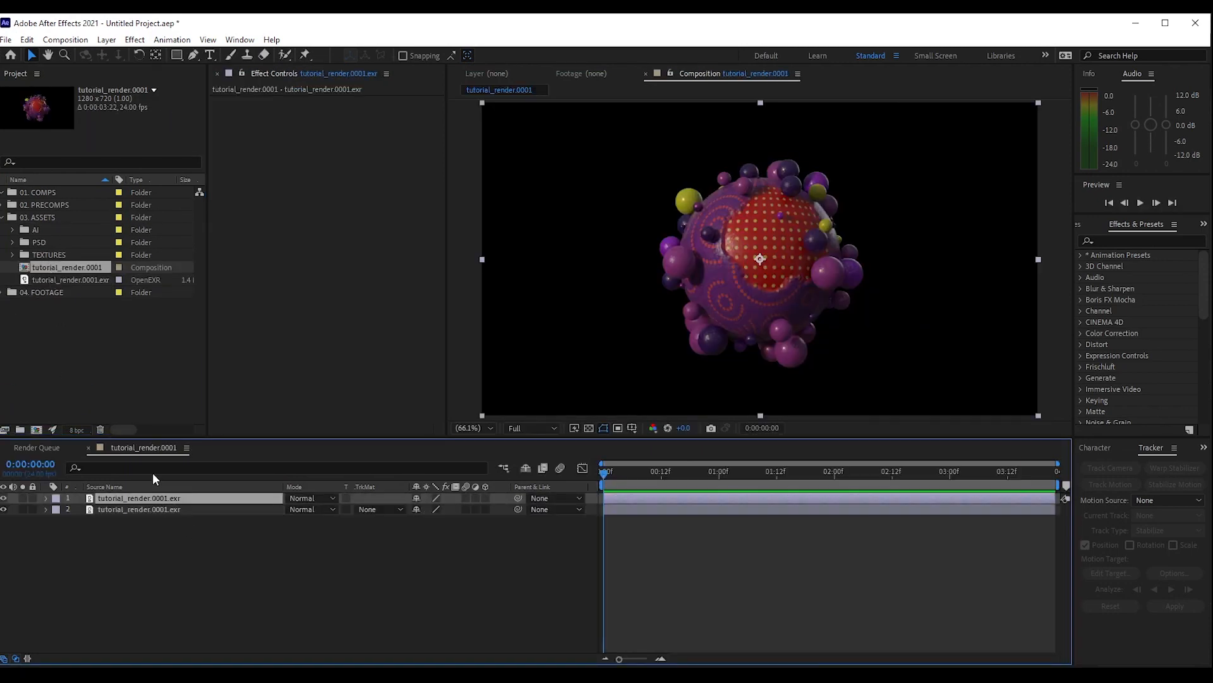
Rename the lower render layer to Z, duplicate it and name the copy puzzle.
click(107, 510)
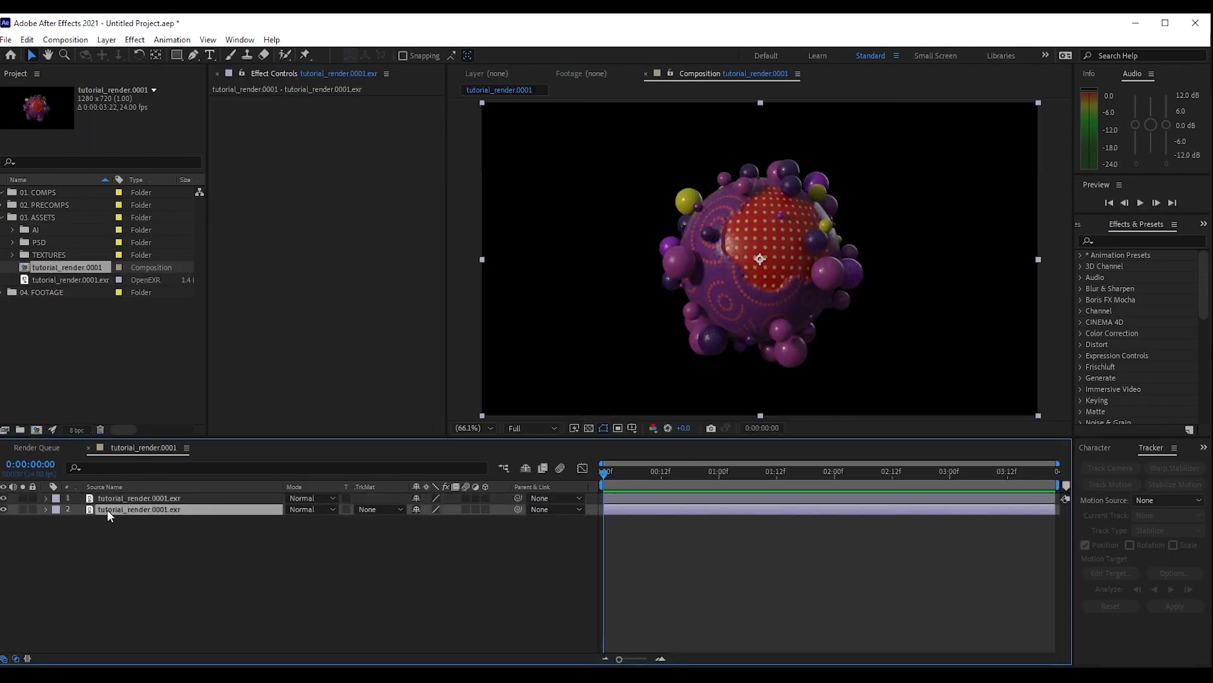
key(Return)
text(Z)
key(Return)
key(ctrl+d)
key(Return)
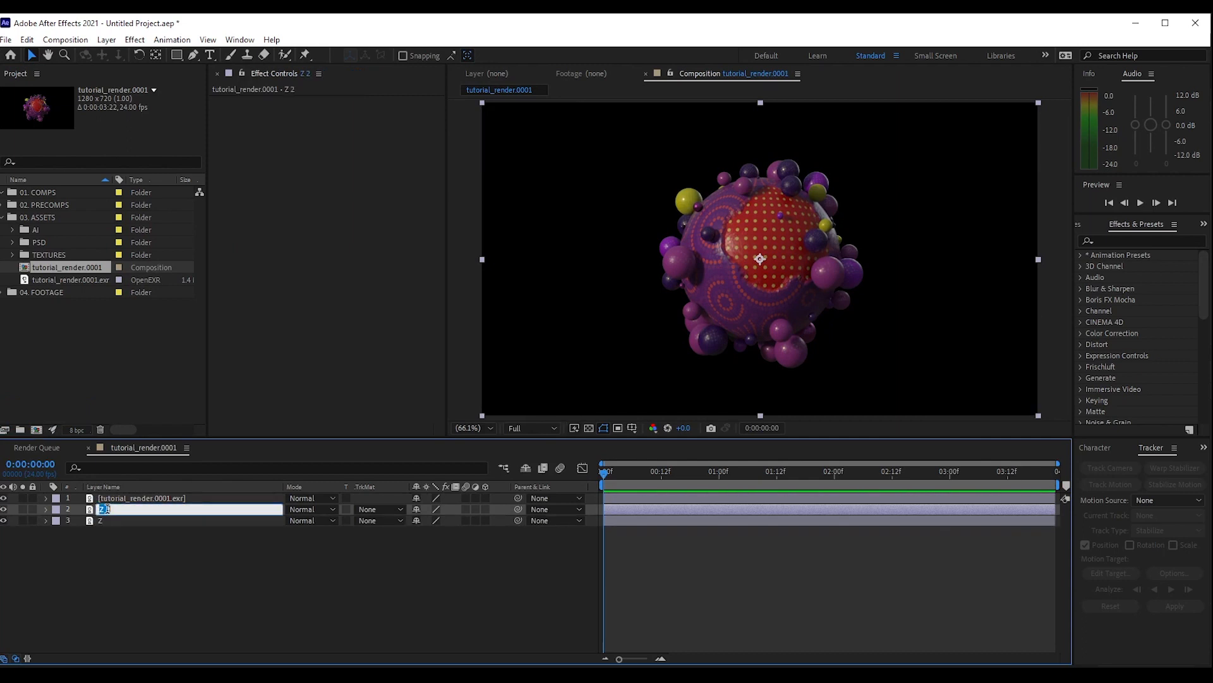
text(puzzle)
key(Return)
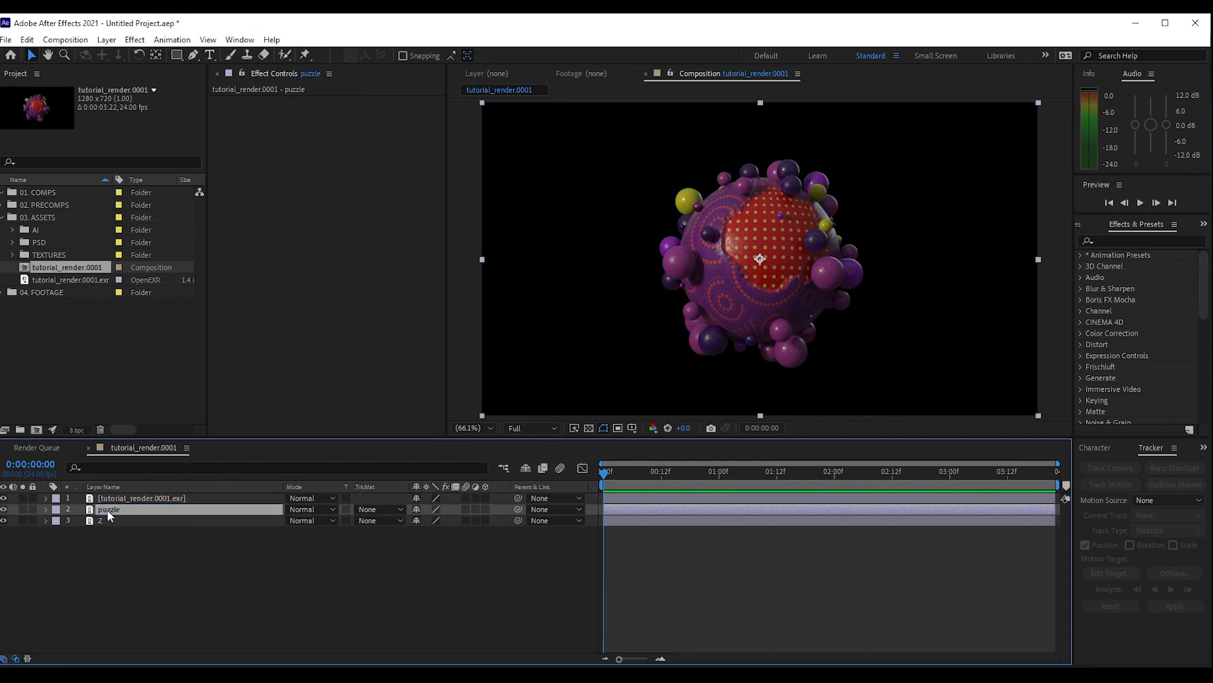
Duplicate the puzzle layer and name the copy mask.
key(ctrl+d)
key(Return)
text(de)
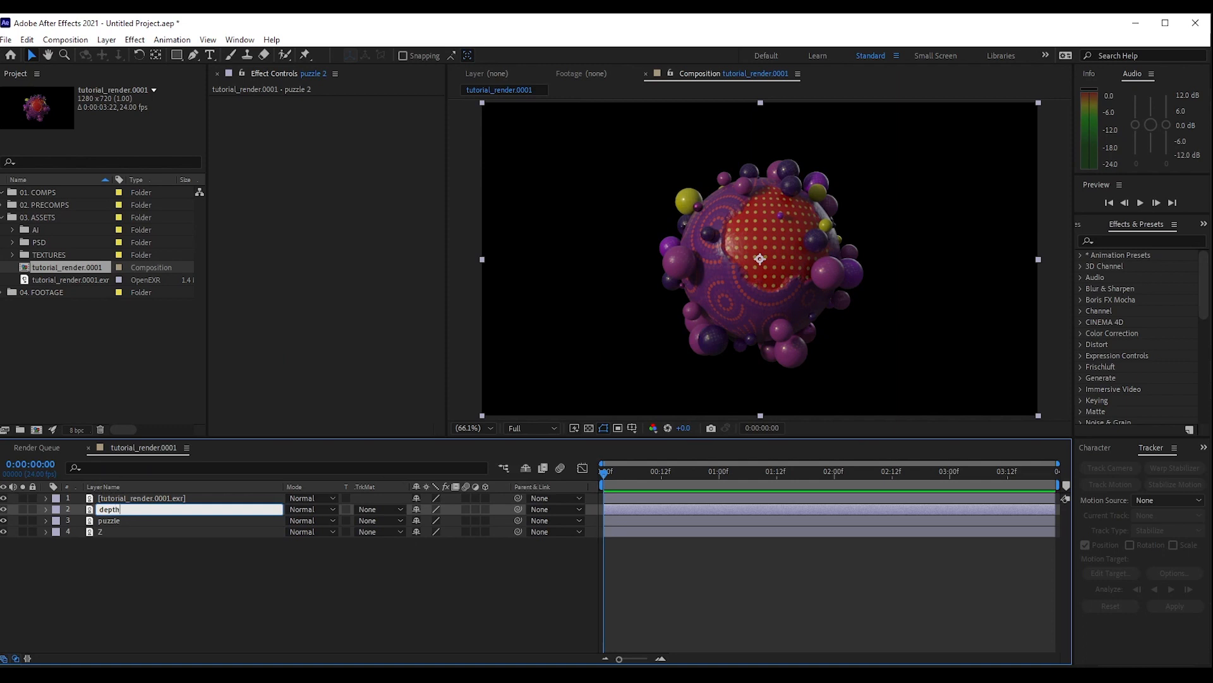
text(pth)
key(Return)
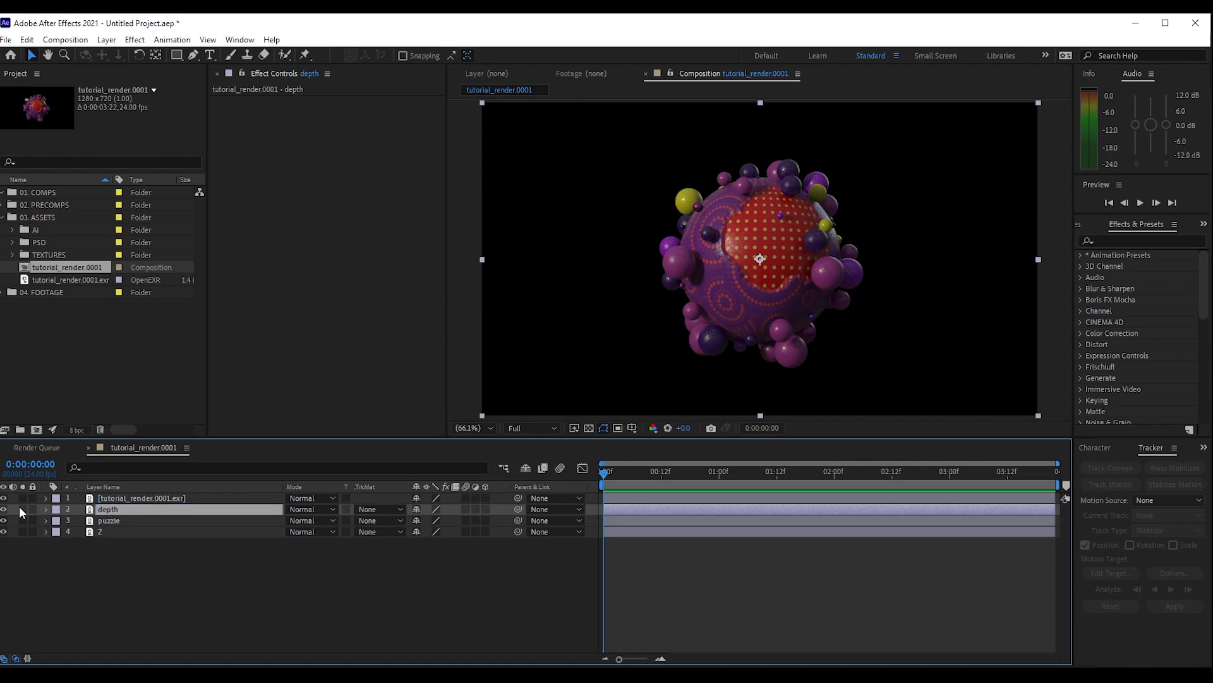
key(Return)
text(mask)
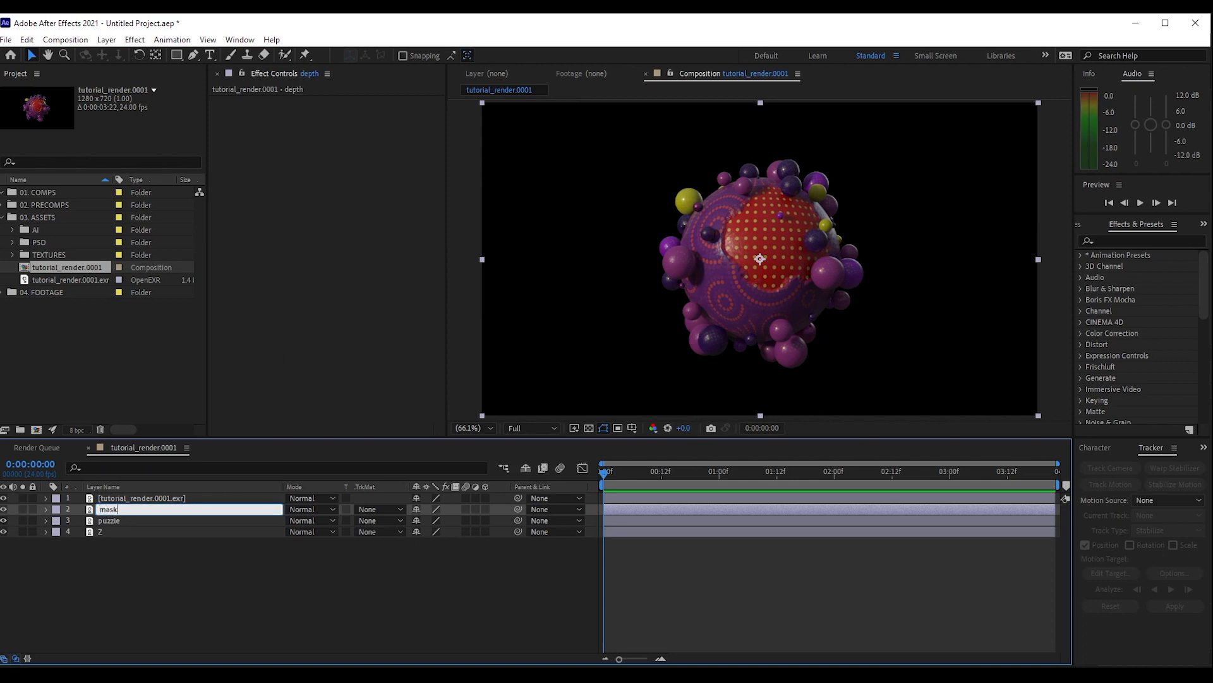
key(Return)
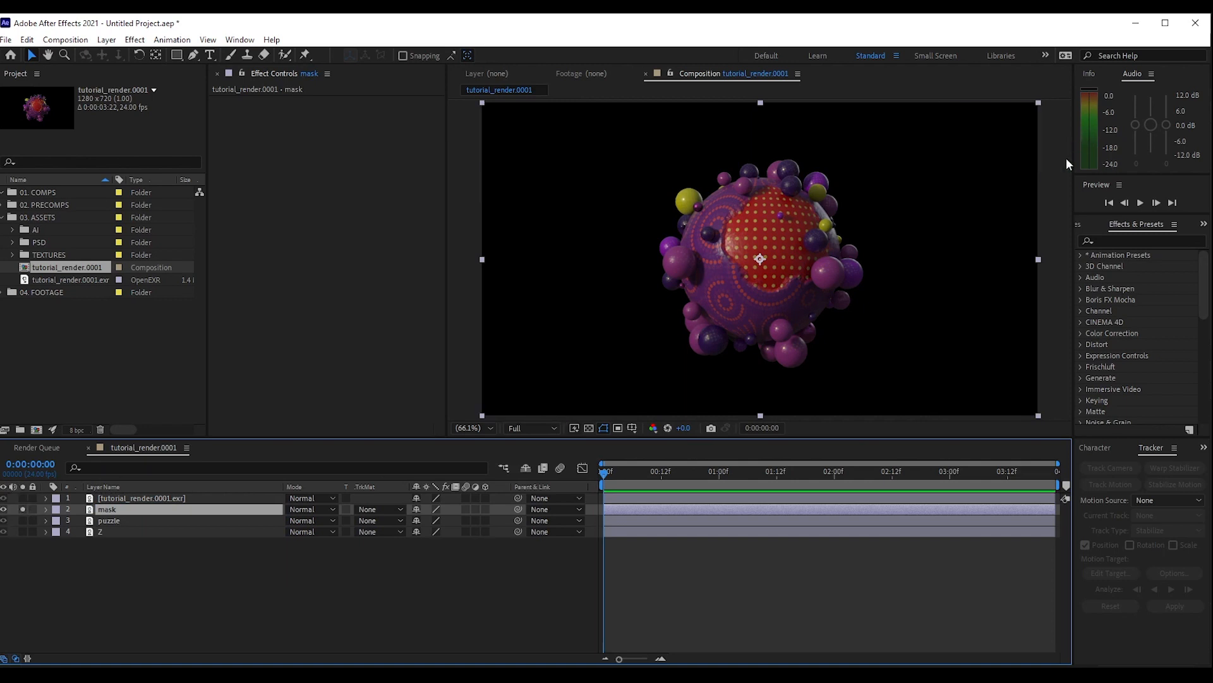
Apply the EXtractoR effect to the mask layer and set it to extract the mask channels.
click(1113, 241)
text(extra)
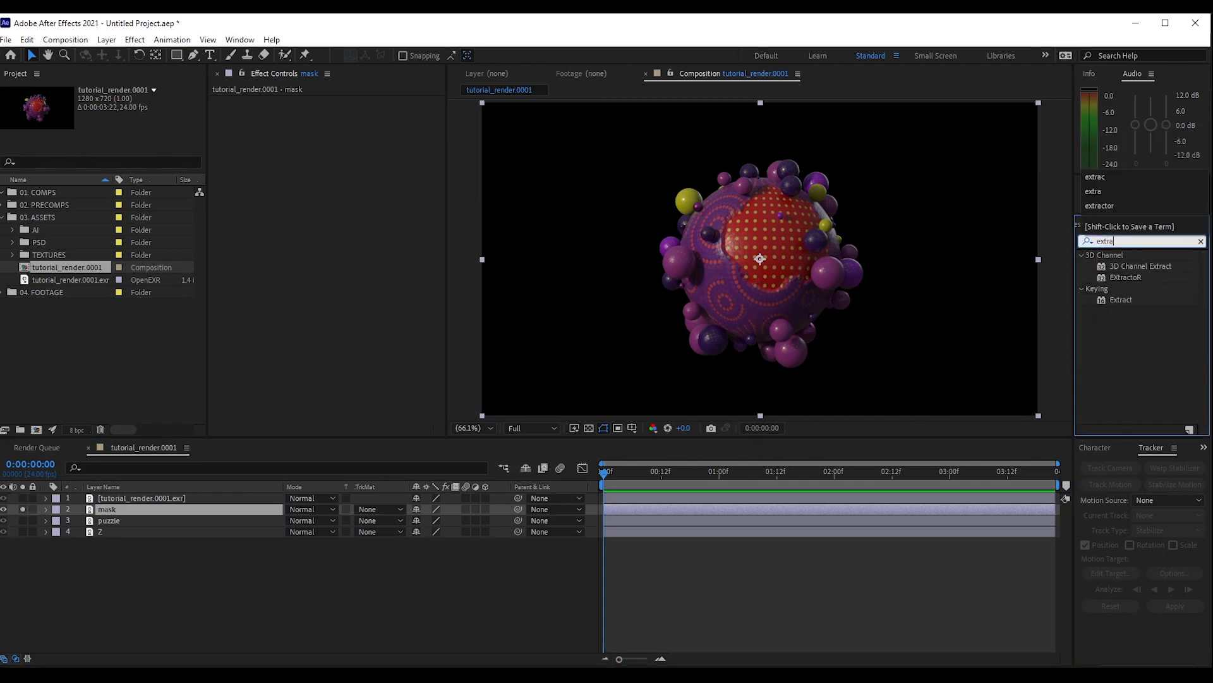
drag(1126, 277, 130, 511)
click(330, 131)
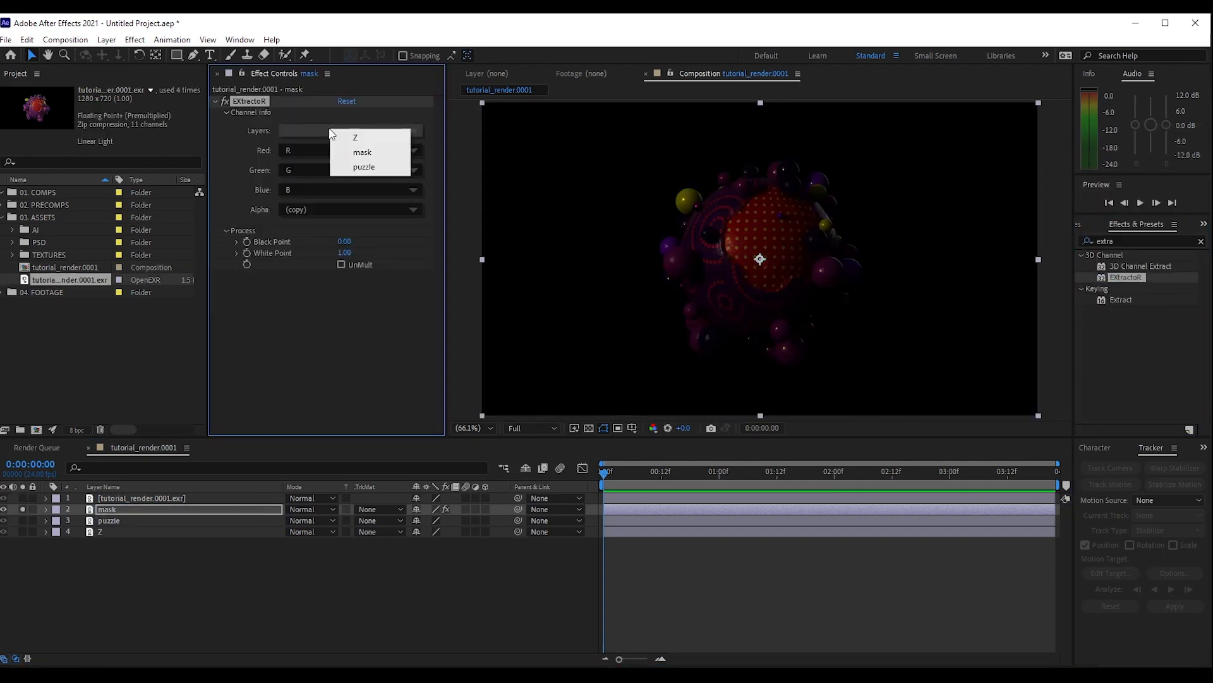
click(338, 154)
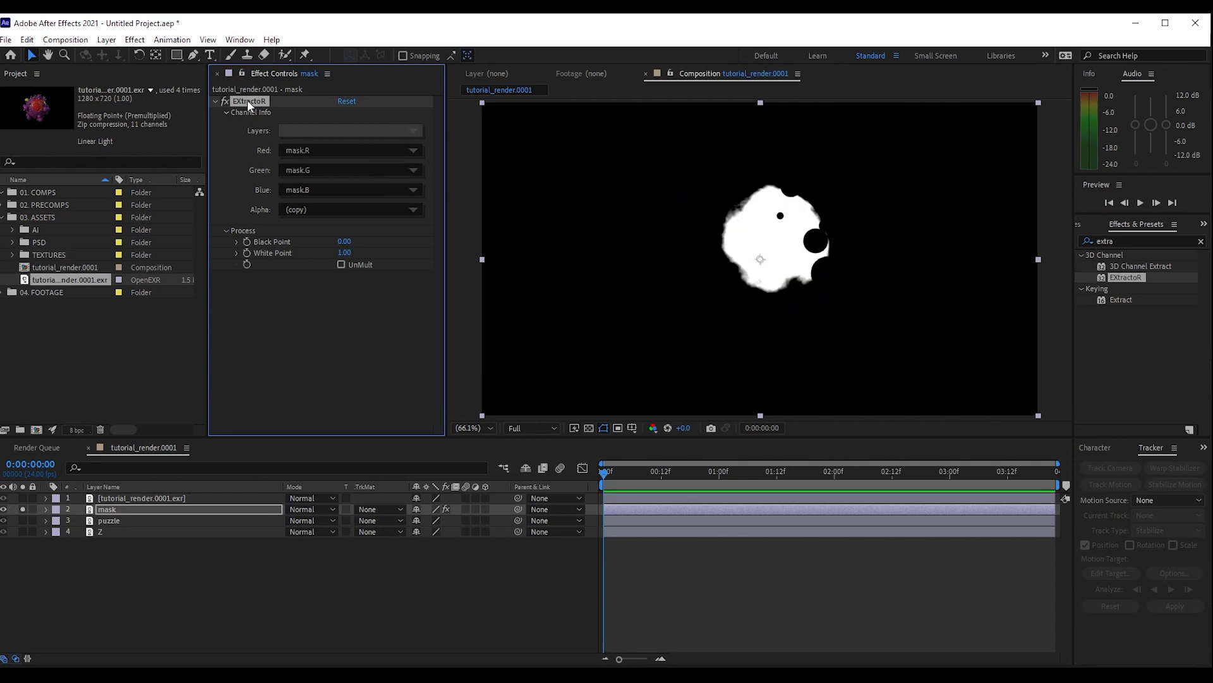
Solo the puzzle layer, copy the mask layer's EXtractoR effect onto it and set it to extract the puzzle channels.
click(23, 510)
click(22, 520)
click(105, 522)
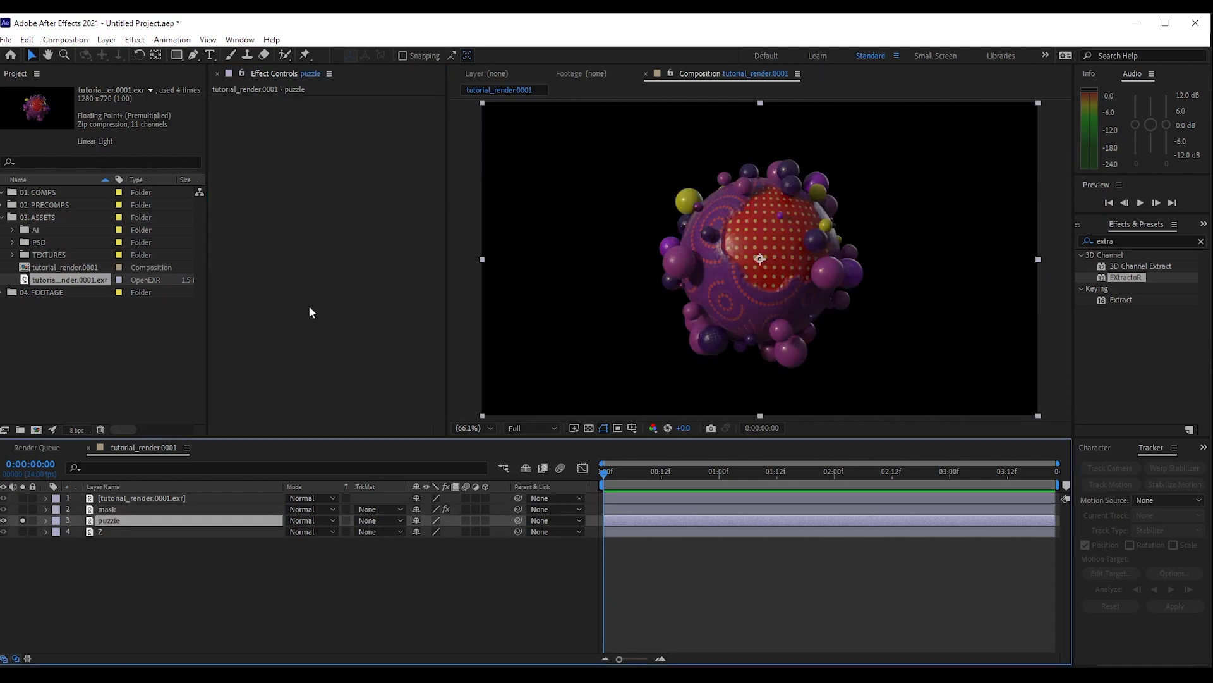
key(ctrl+v)
click(343, 128)
click(348, 133)
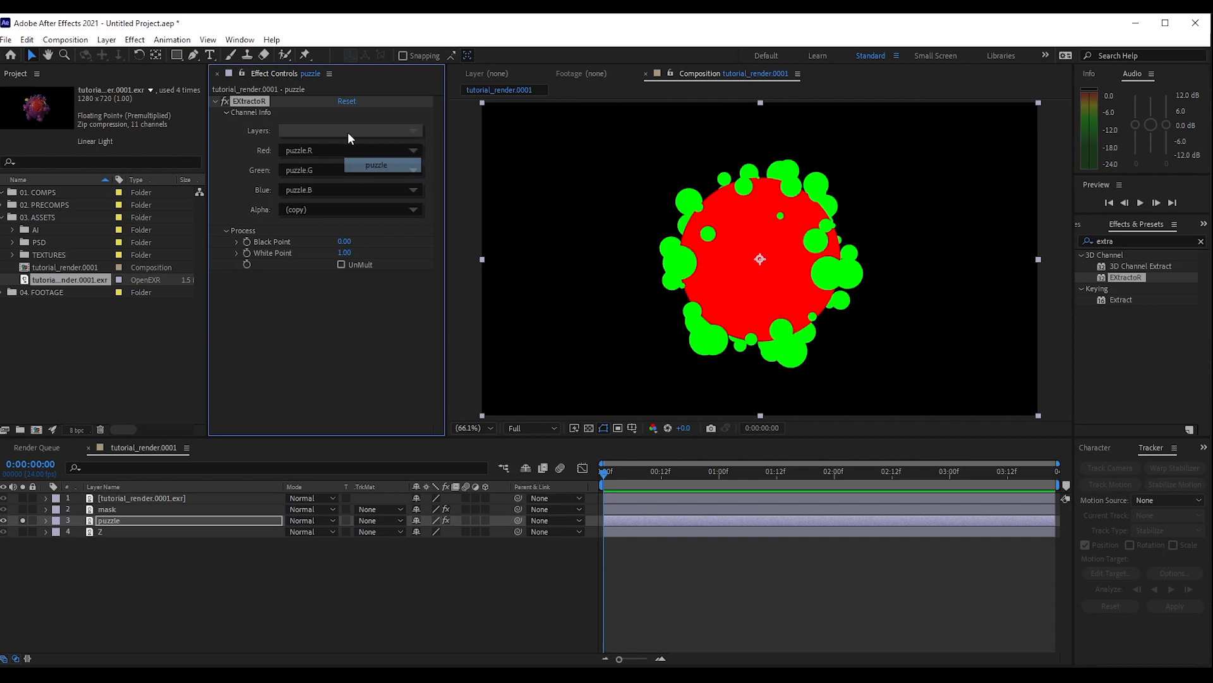
Solo the Z layer, paste the EXtractoR effect onto it and set it to extract the Z channel.
click(23, 520)
click(23, 531)
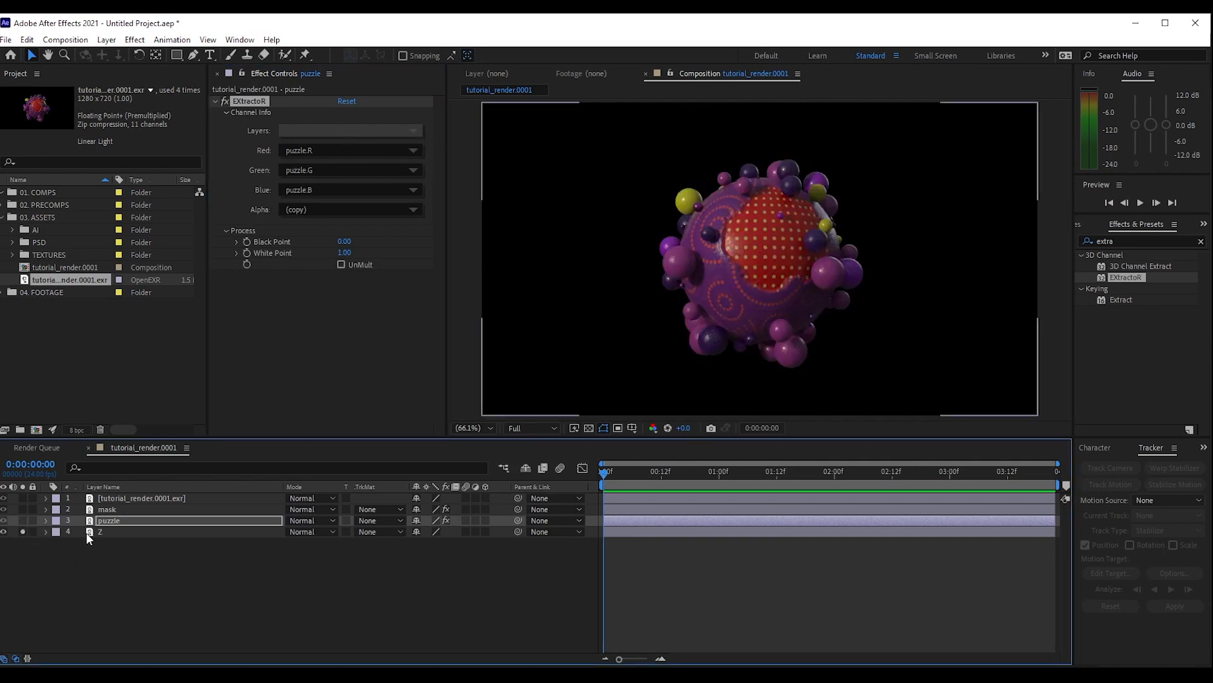
click(101, 532)
key(ctrl+v)
click(324, 130)
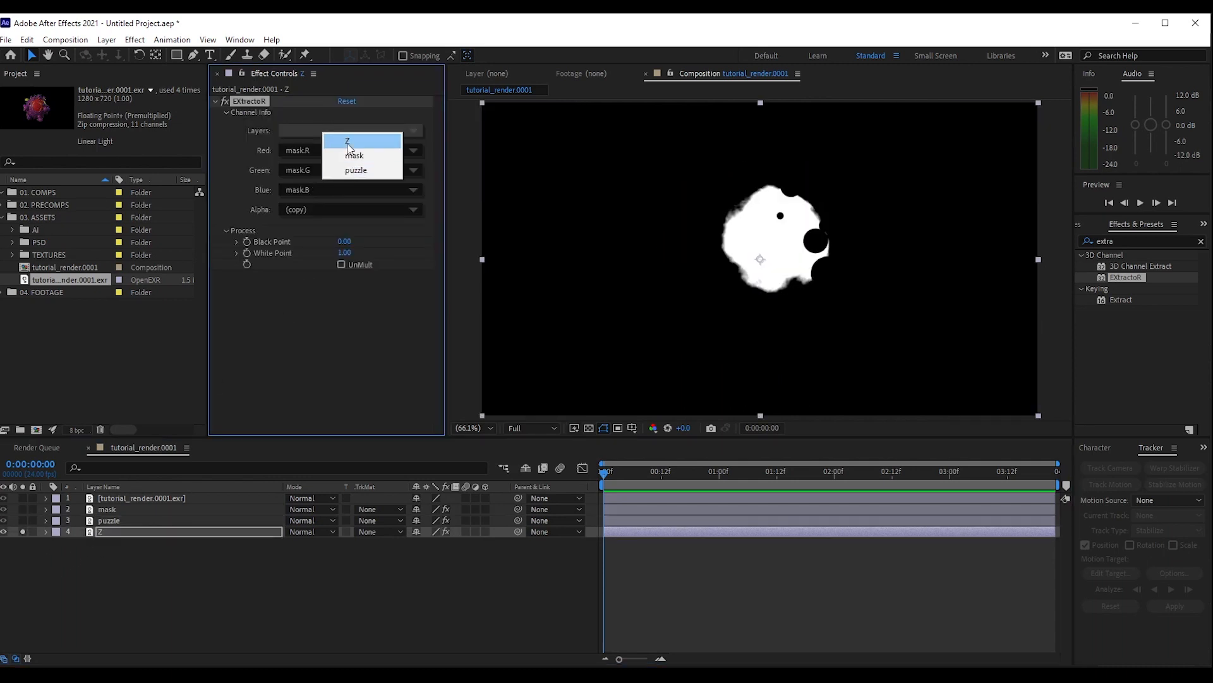
click(347, 142)
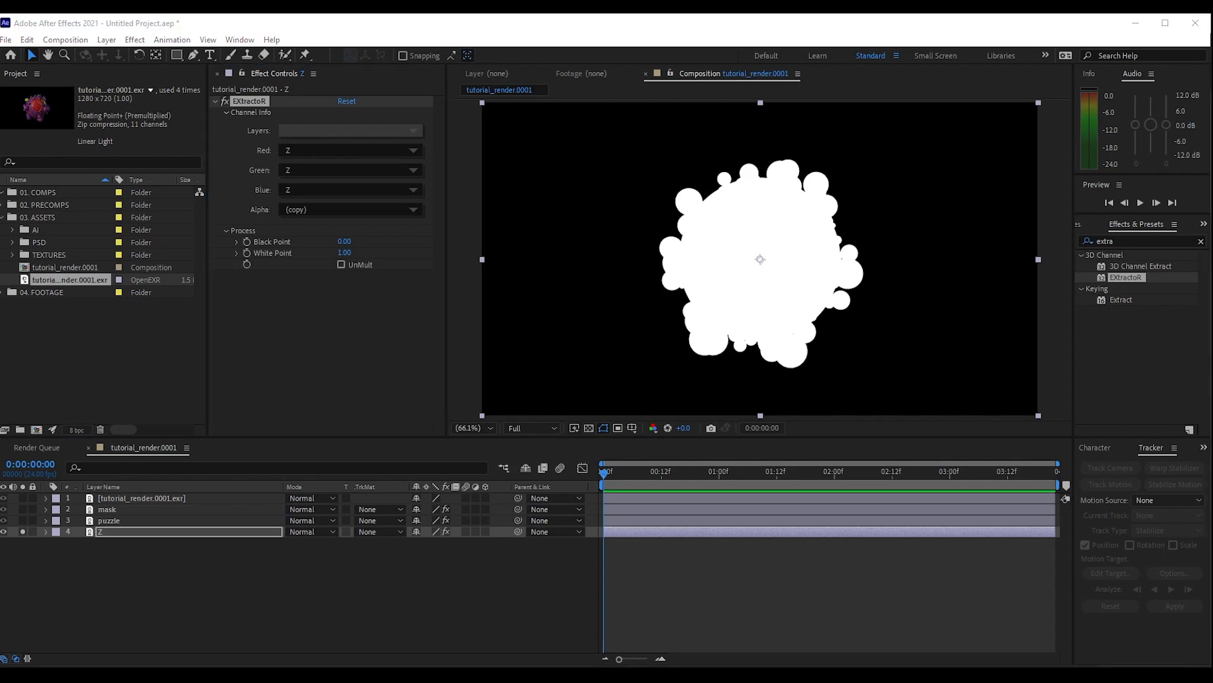
Set the Z layer's EXtractoR Black Point to 7.5 and White Point to 8.
click(344, 241)
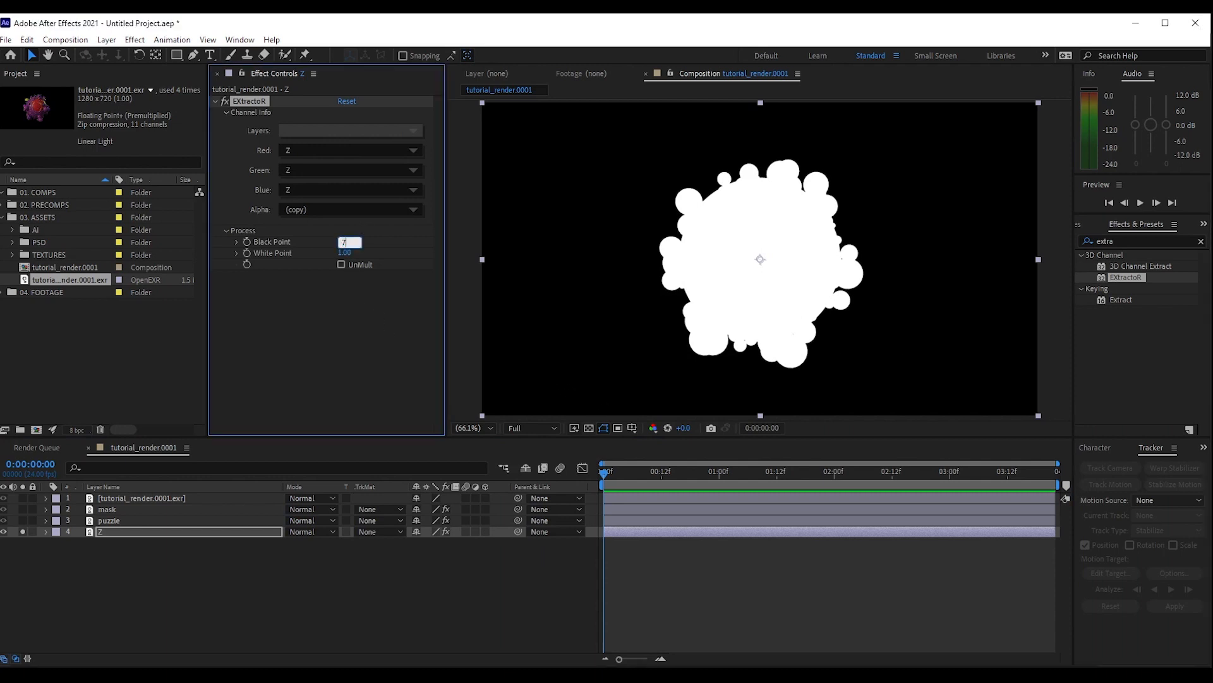
text(7.5)
key(Tab)
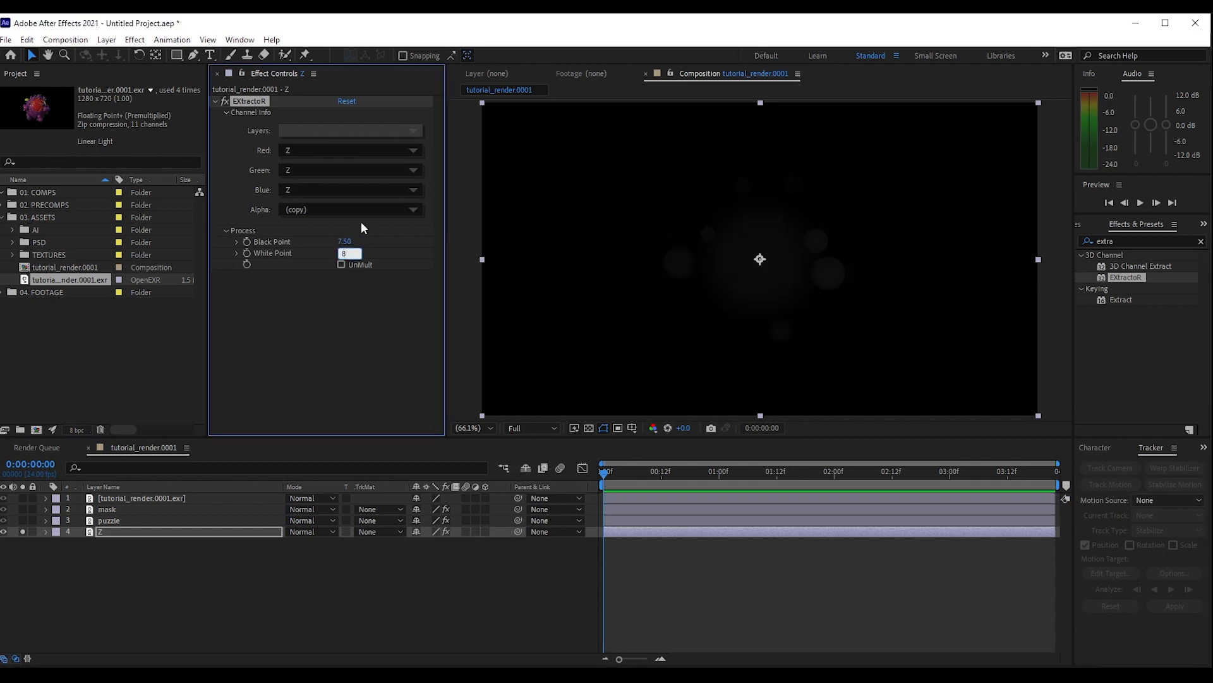
key(Return)
Turn off the solo on the Z layer and hide the mask, puzzle and Z layers.
click(23, 531)
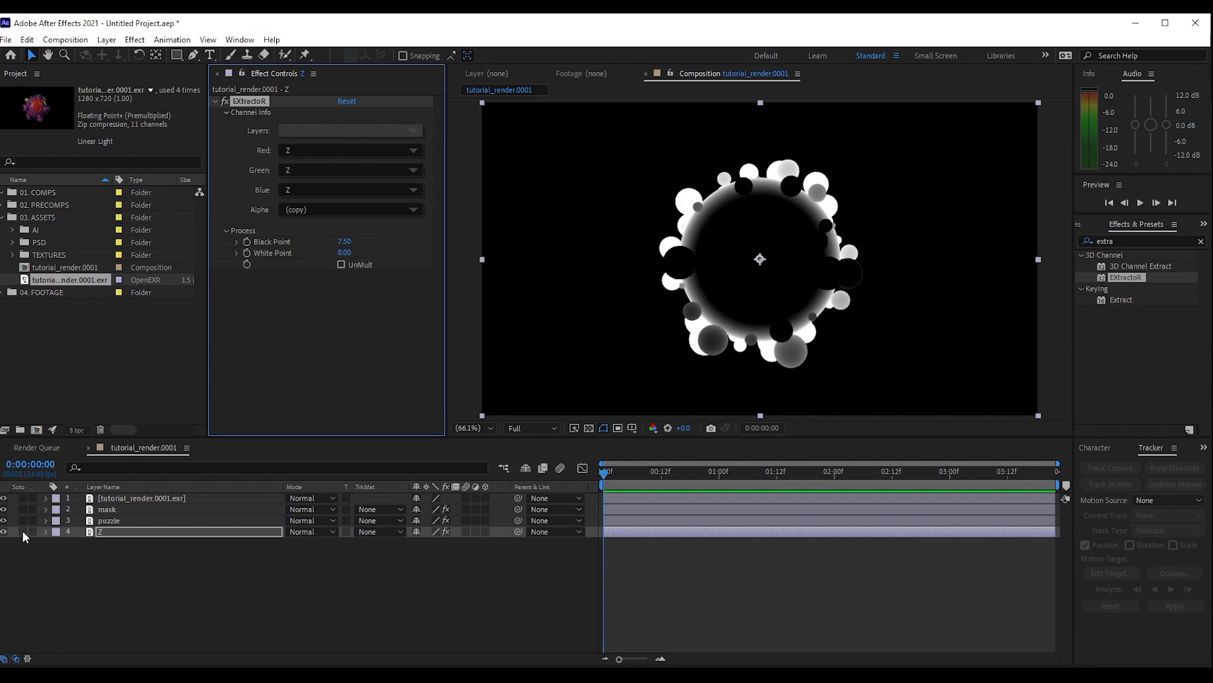
drag(4, 531, 4, 509)
click(103, 509)
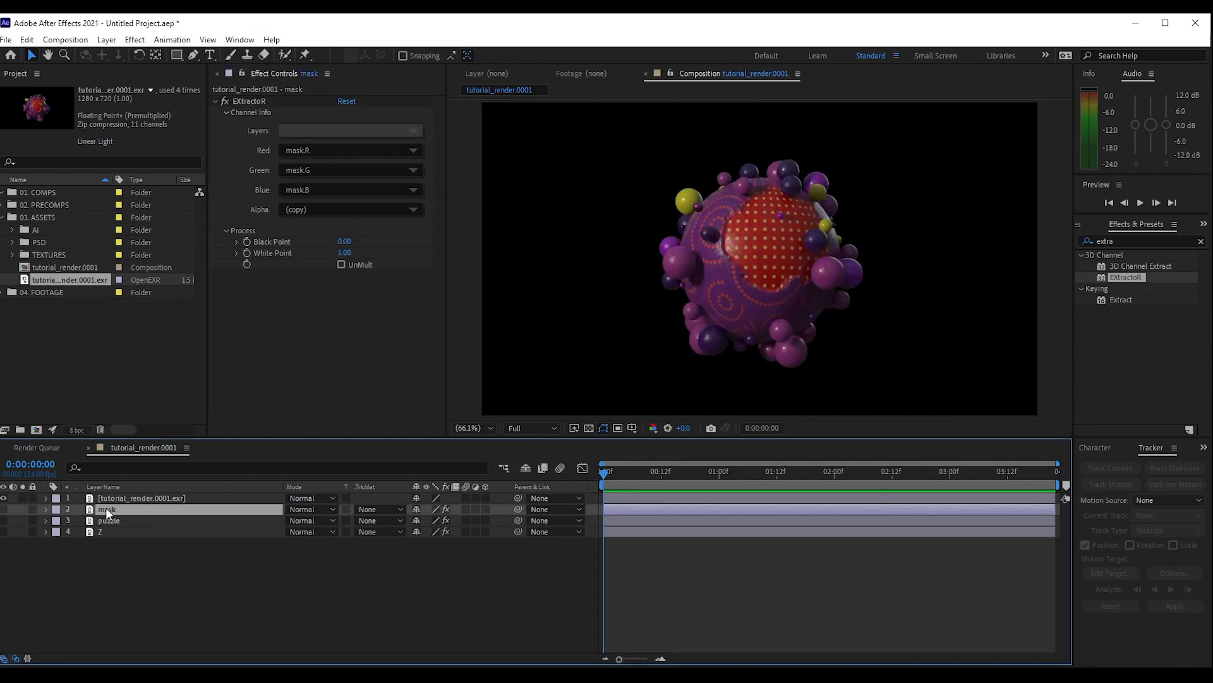
Apply a Solid Composite effect with white color to the Z layer, check the depth pass and hide the layer again.
click(112, 532)
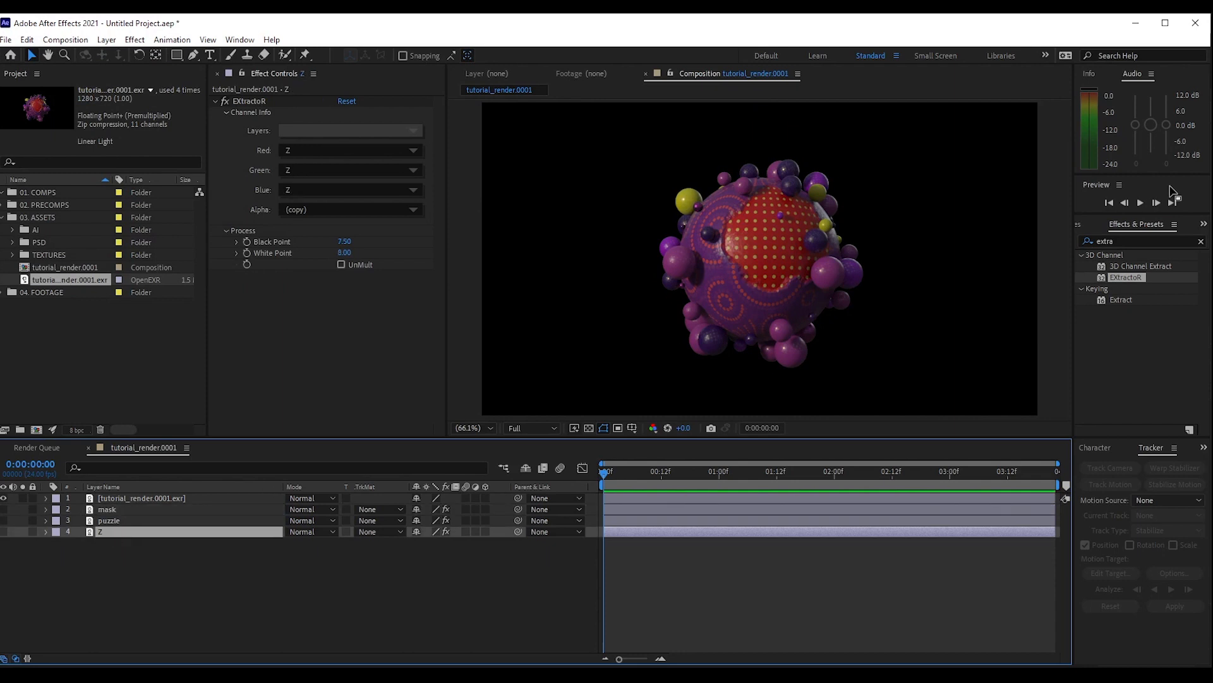
drag(1160, 240, 1041, 242)
text(soli)
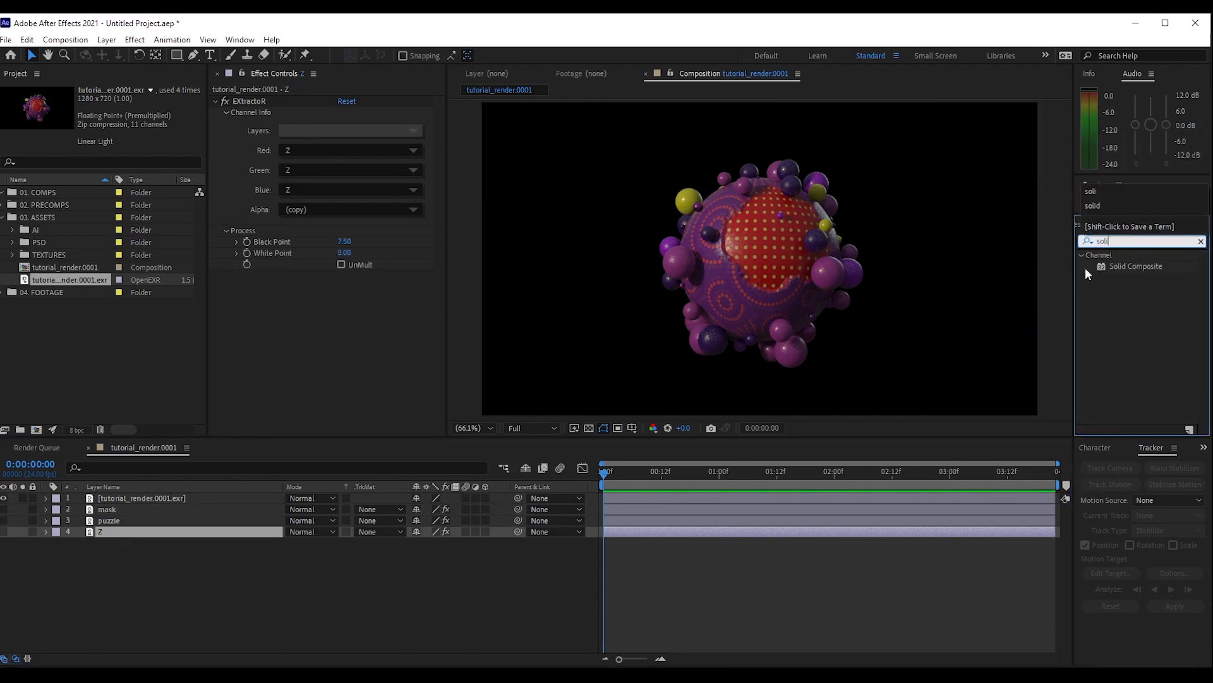
double_click(1137, 266)
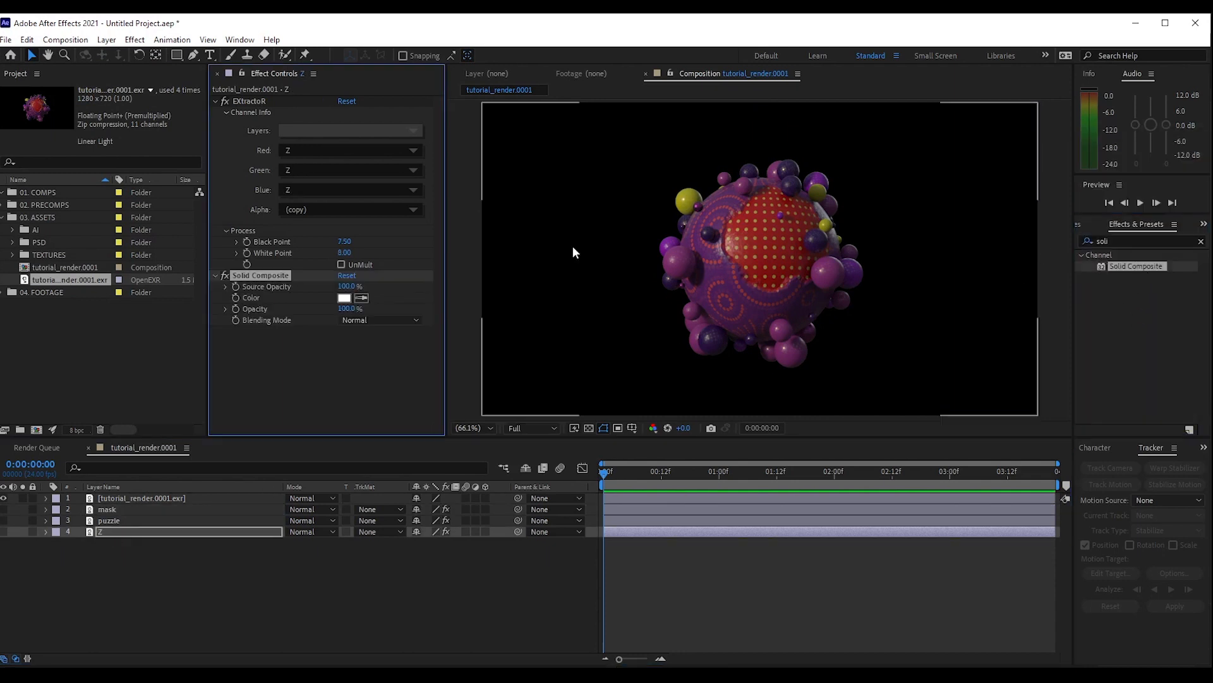
click(4, 532)
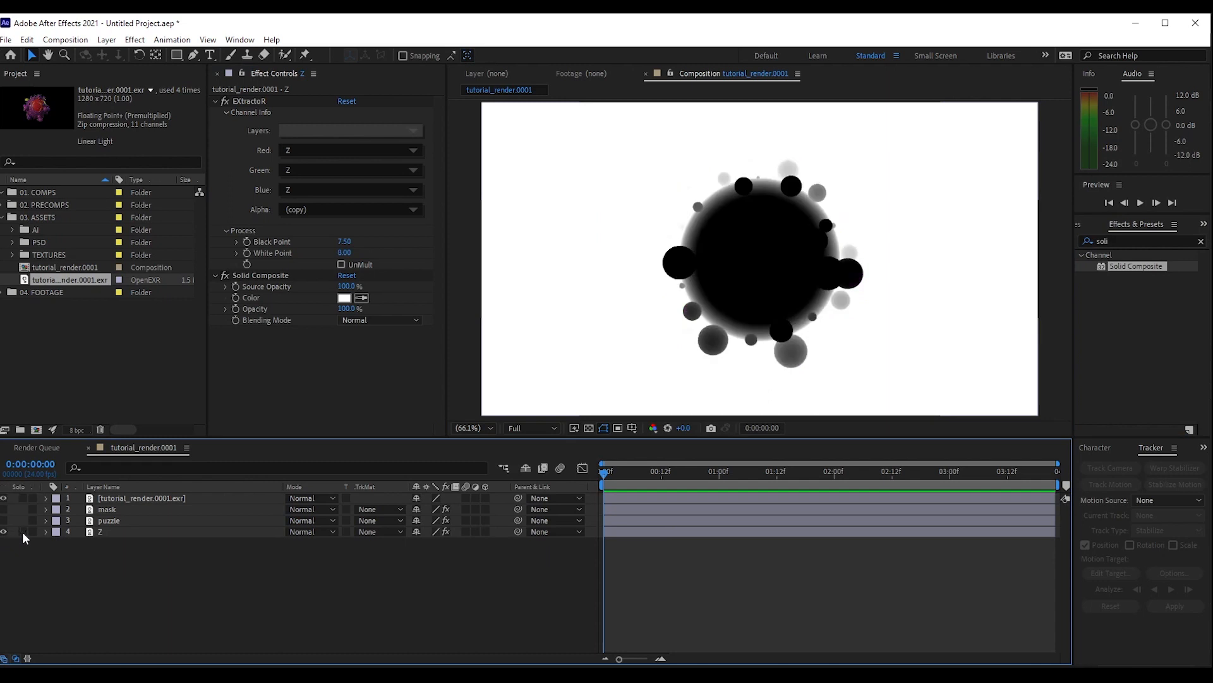
click(3, 532)
Create a pale gray-purple solid layer directly above the mask layer.
click(118, 508)
key(ctrl+shift+y)
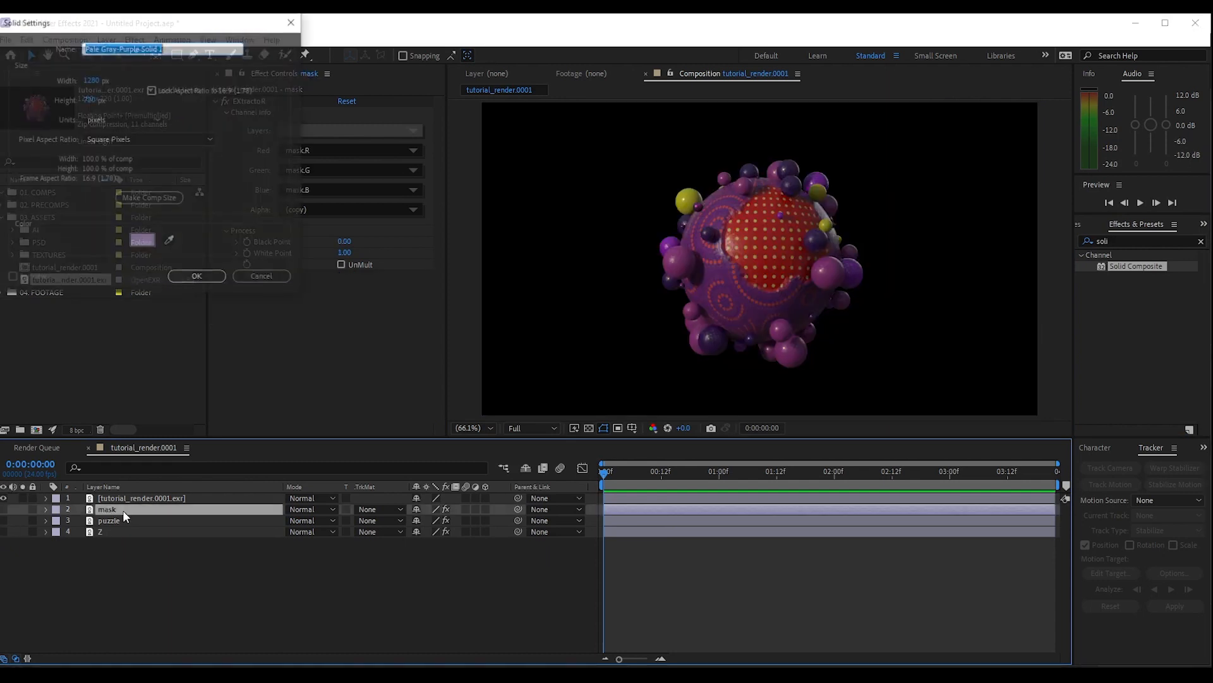
key(Return)
Apply Gradient Ramp to the pale gray-purple solid, with its start at about 640, 169 and the shape set to Radial Ramp.
click(1097, 242)
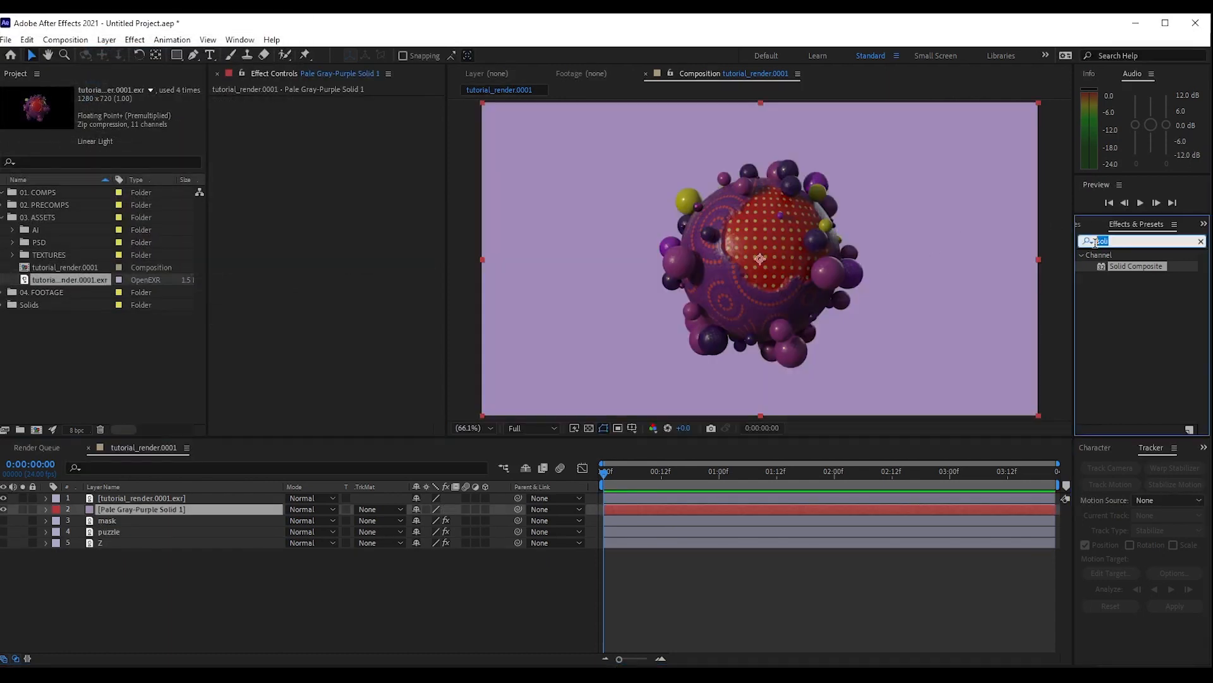
text(ramp)
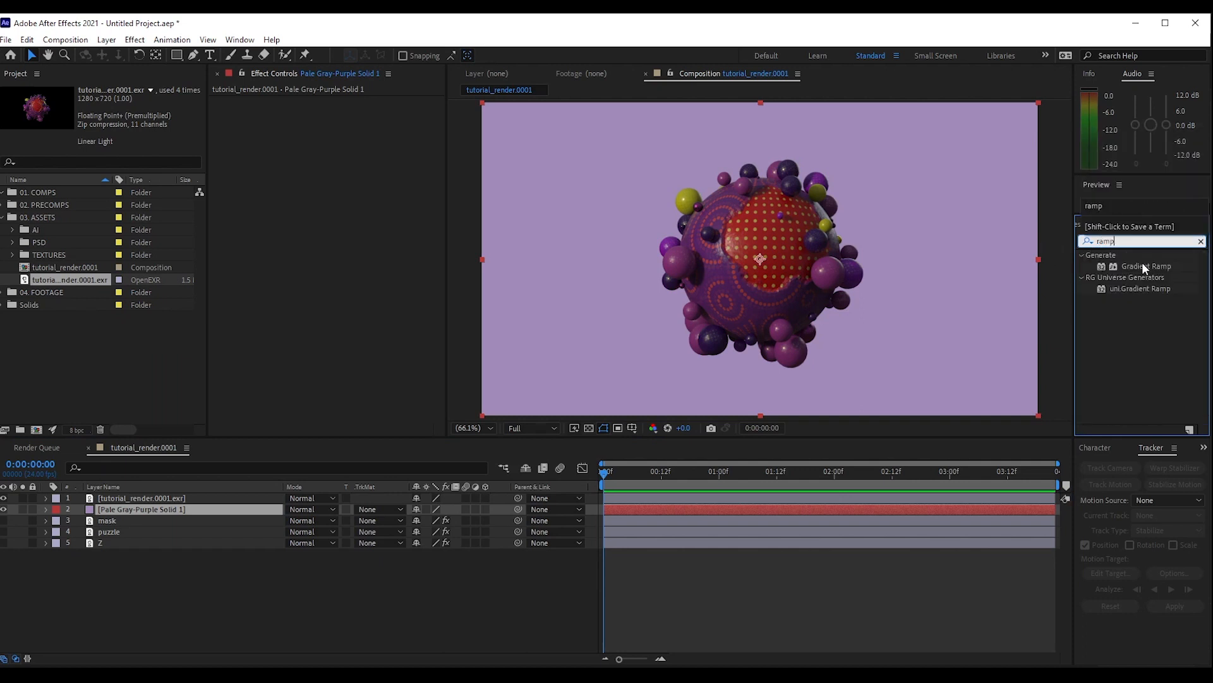
click(1139, 265)
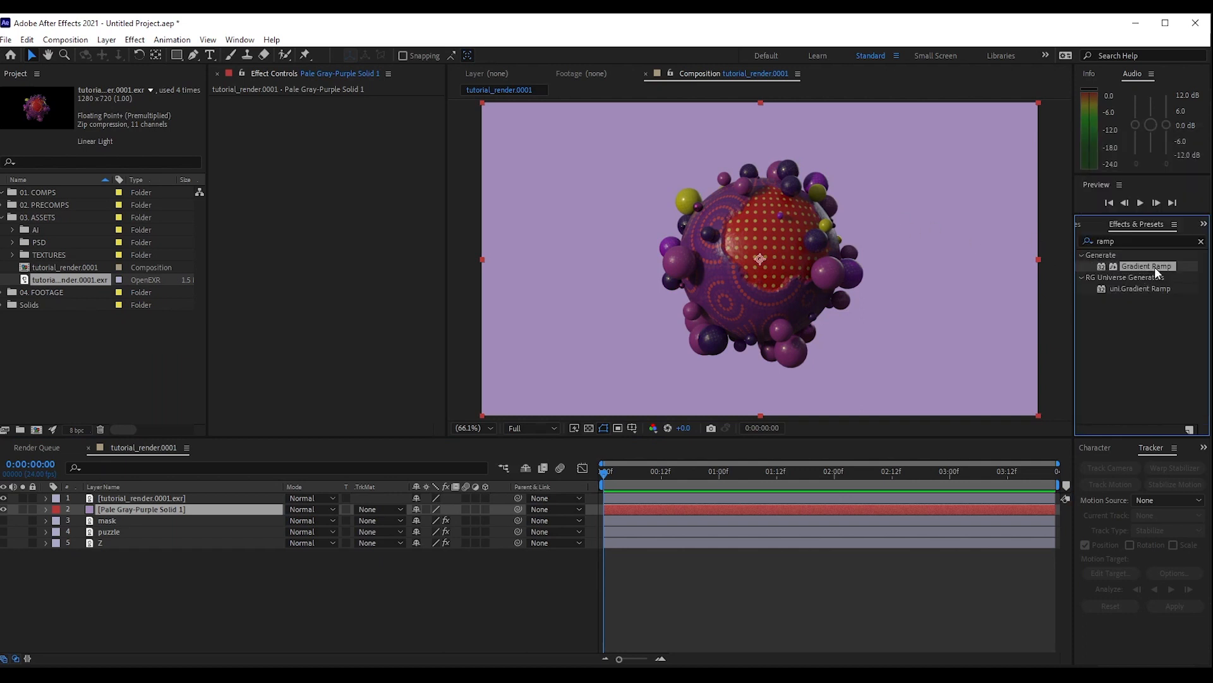
drag(1157, 273, 150, 513)
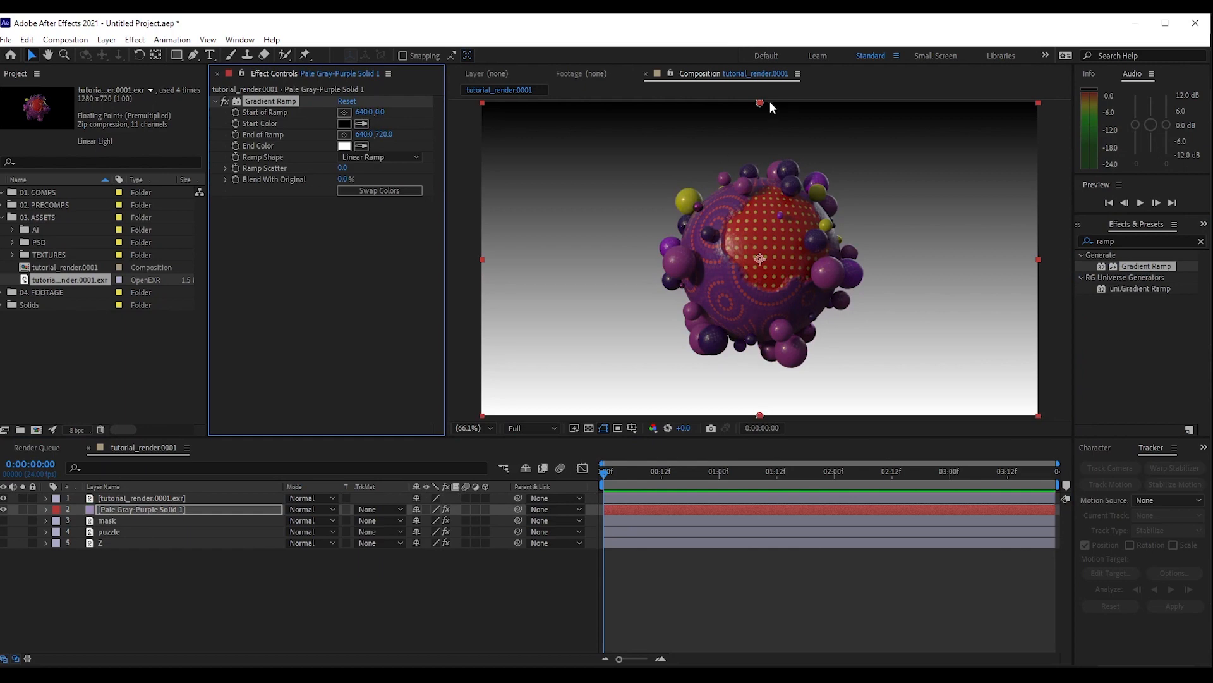
drag(761, 103, 760, 176)
click(392, 157)
click(392, 184)
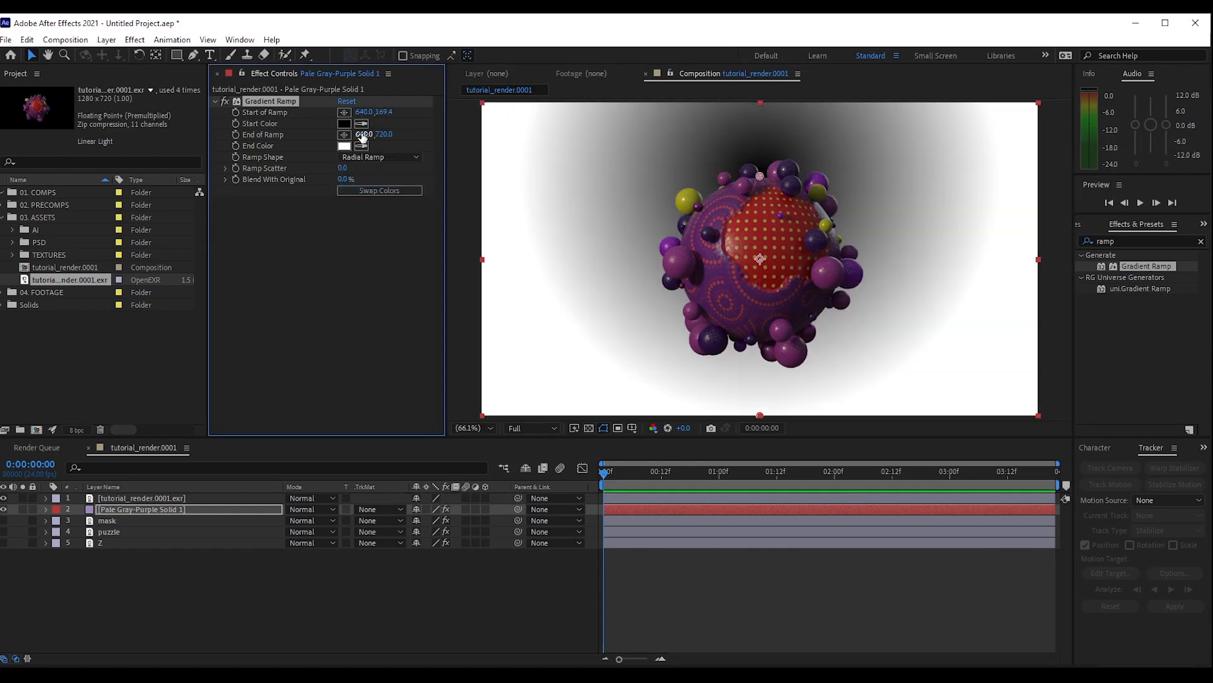
Sample the ramp's start color from the sphere's red area and its end color from the purple area, and darken the end color.
click(361, 123)
click(715, 203)
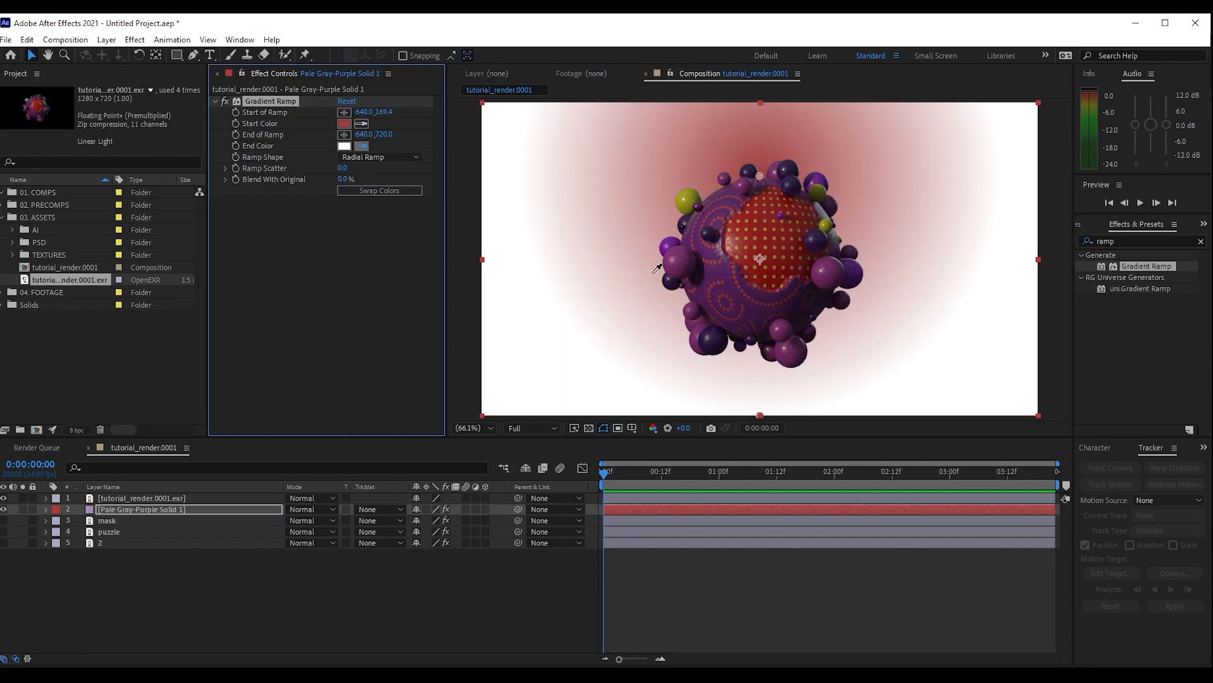
click(689, 295)
click(345, 146)
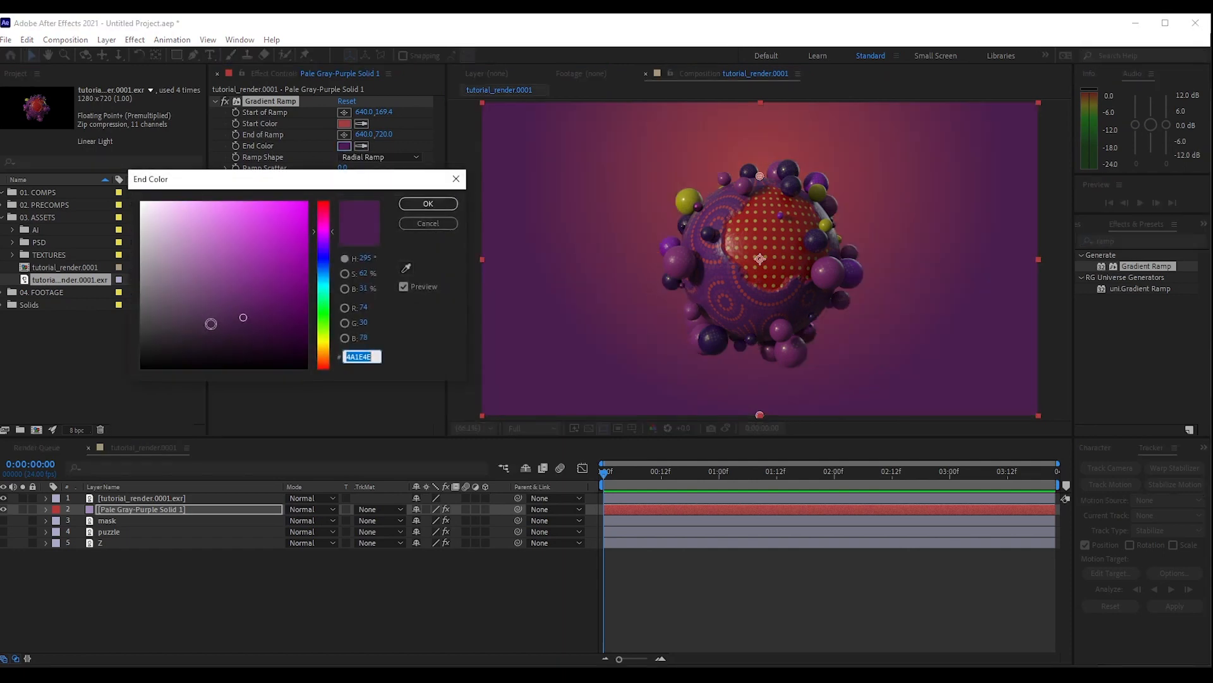
click(428, 204)
Change the ramp's start color to a muted mauve and move the end of the ramp to about -101, 665.
click(344, 123)
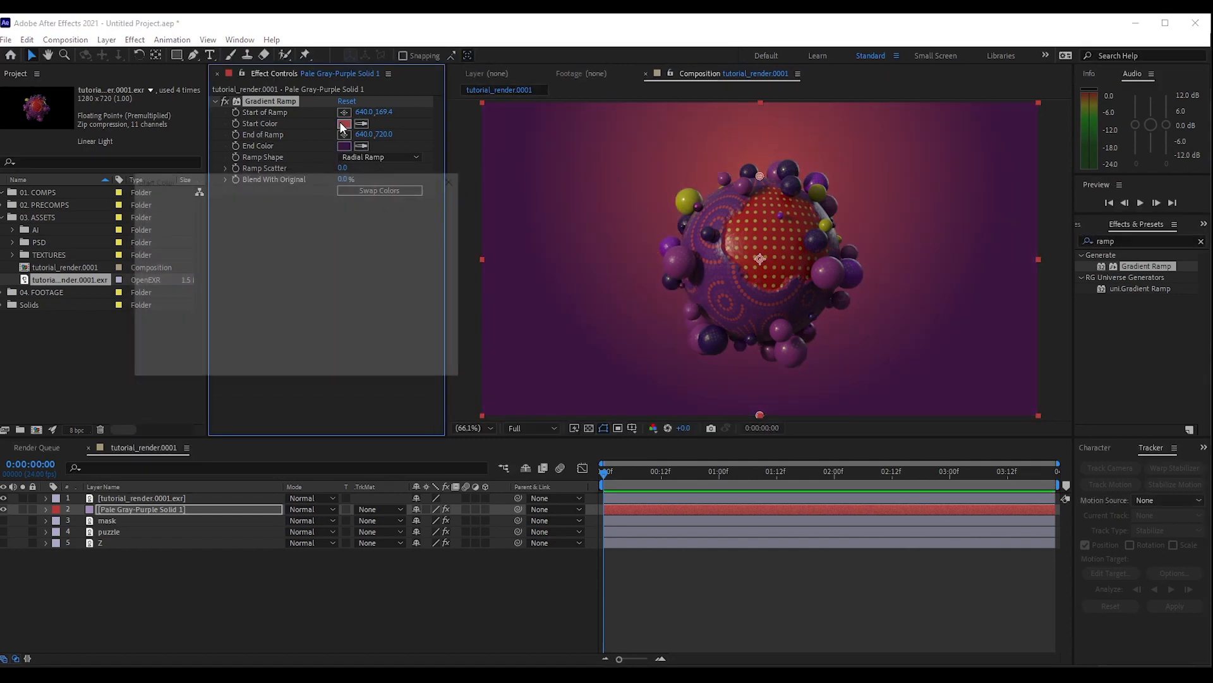
click(327, 220)
drag(262, 292, 202, 281)
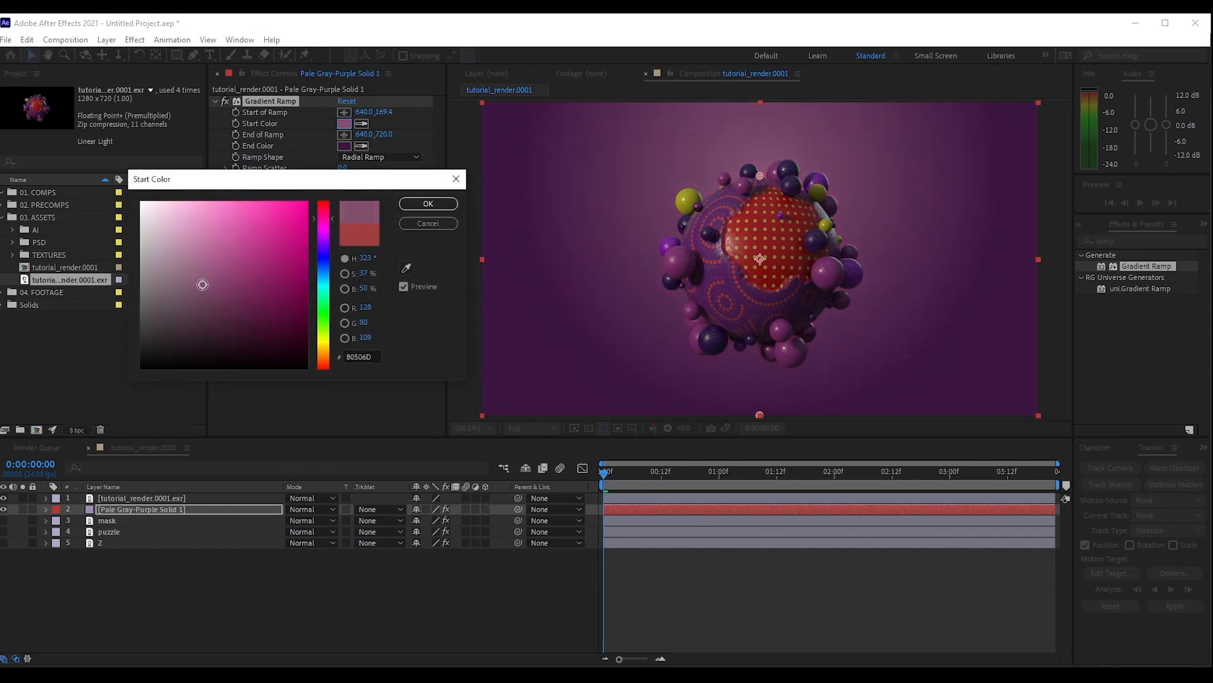
click(428, 204)
drag(760, 412, 438, 389)
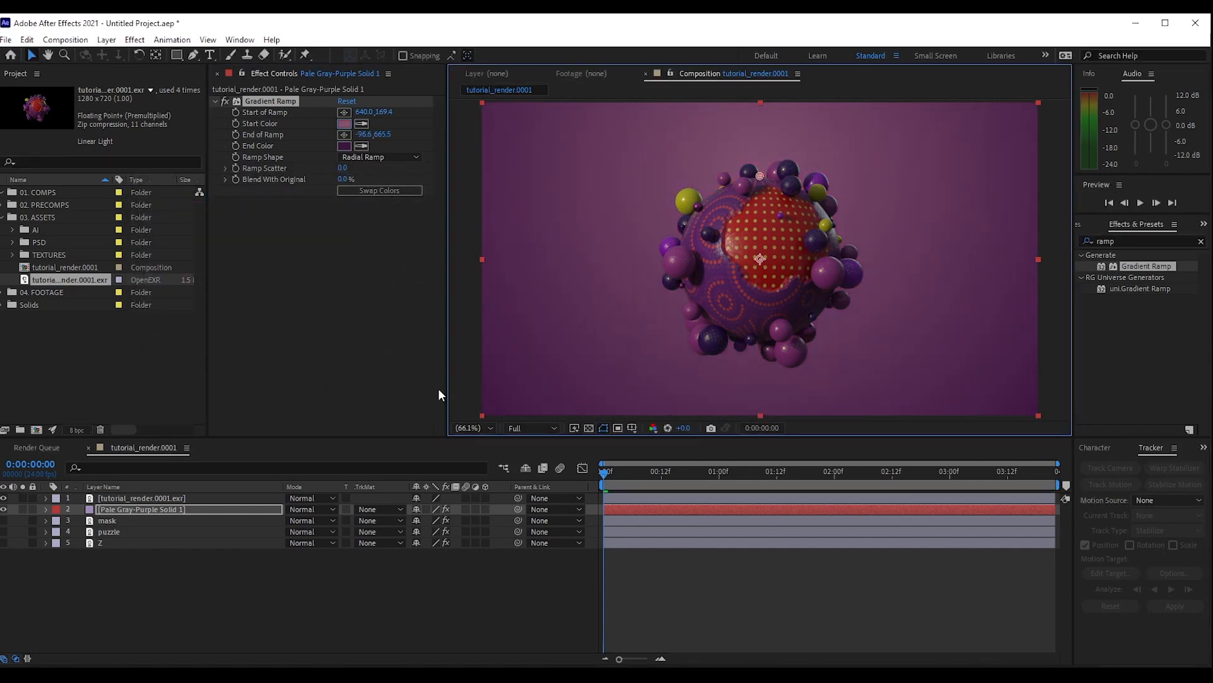
Add an adjustment layer above the solid and apply Curves to it, pulling the RGB curve down to darken the background.
click(187, 509)
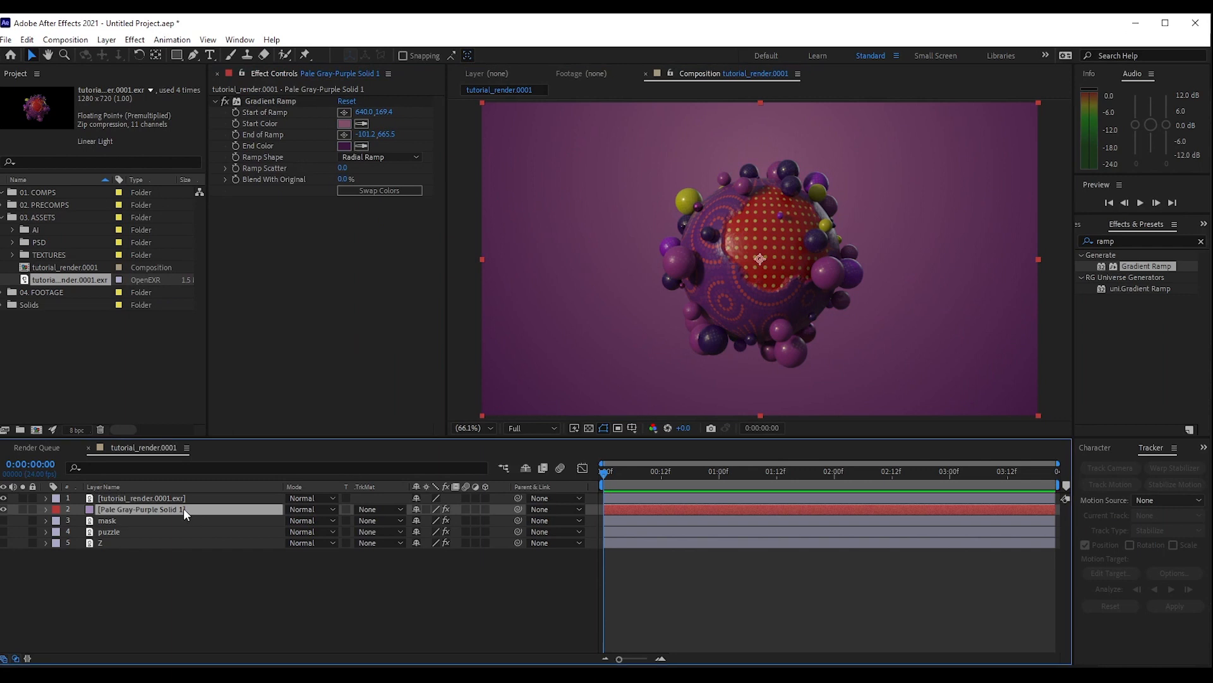
key(ctrl+alt+y)
click(1120, 240)
key(BackSpace)
key(BackSpace)
key(BackSpace)
key(BackSpace)
text(curv)
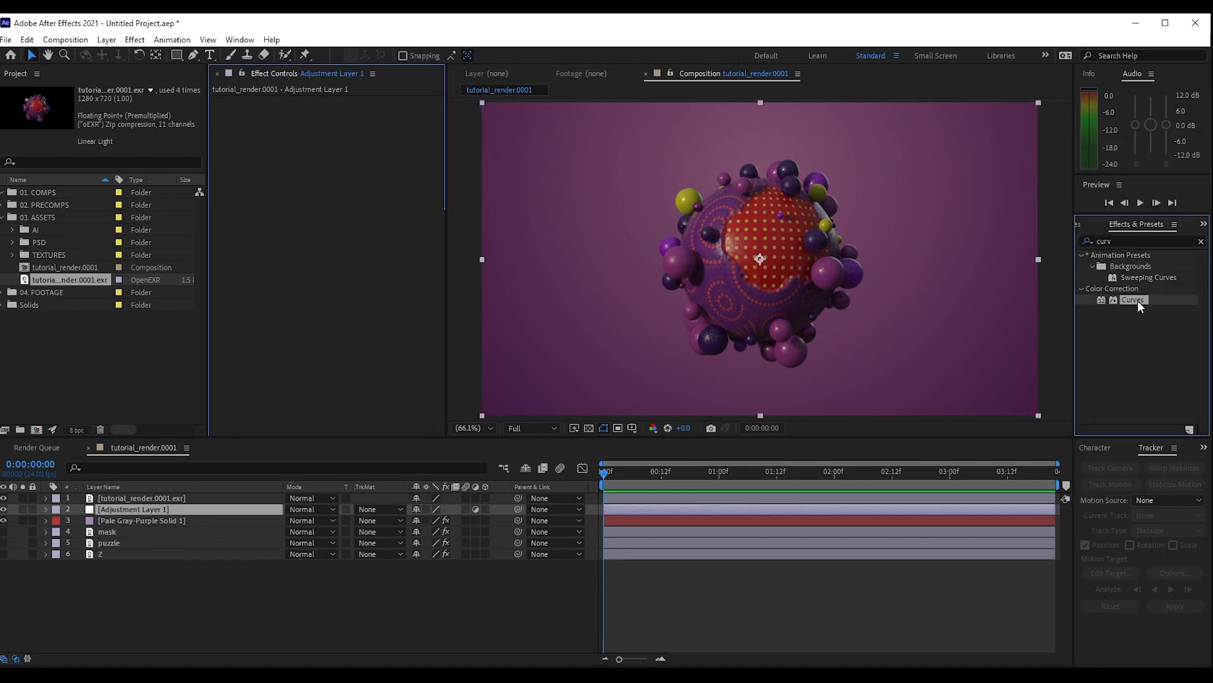
drag(1138, 300, 440, 318)
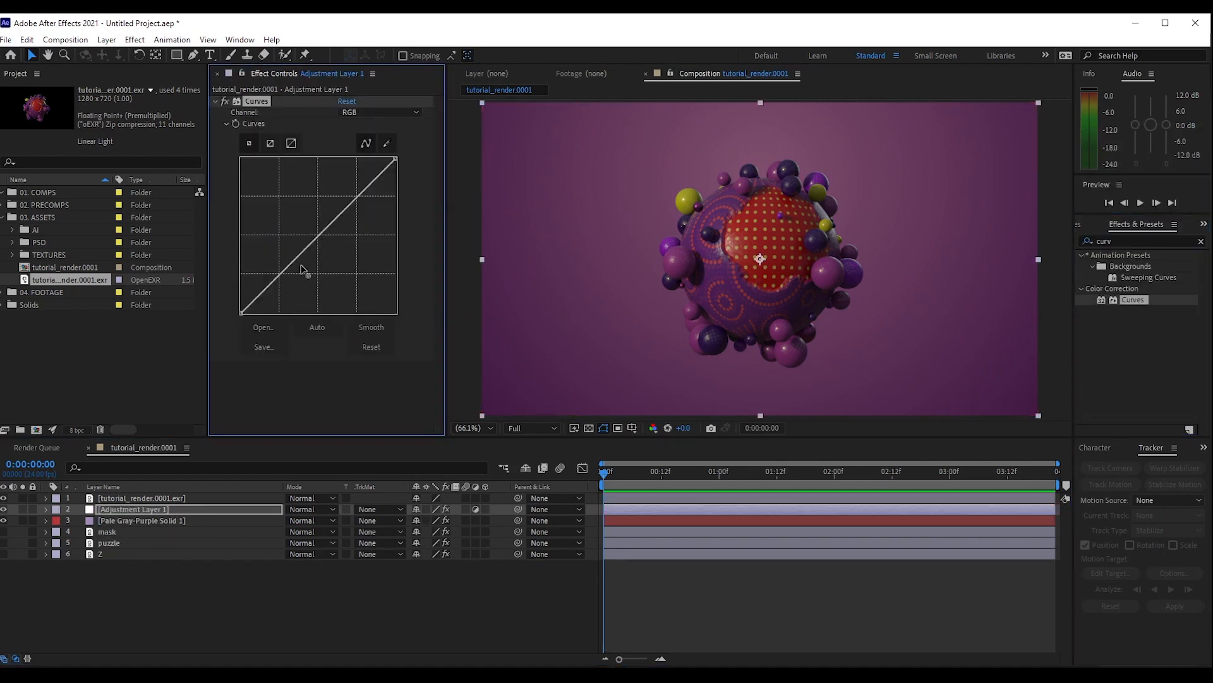
drag(301, 269, 307, 271)
Draw a closed four-point Pen mask on the adjustment layer as a slanted band around the sphere, extending beyond the frame.
click(193, 55)
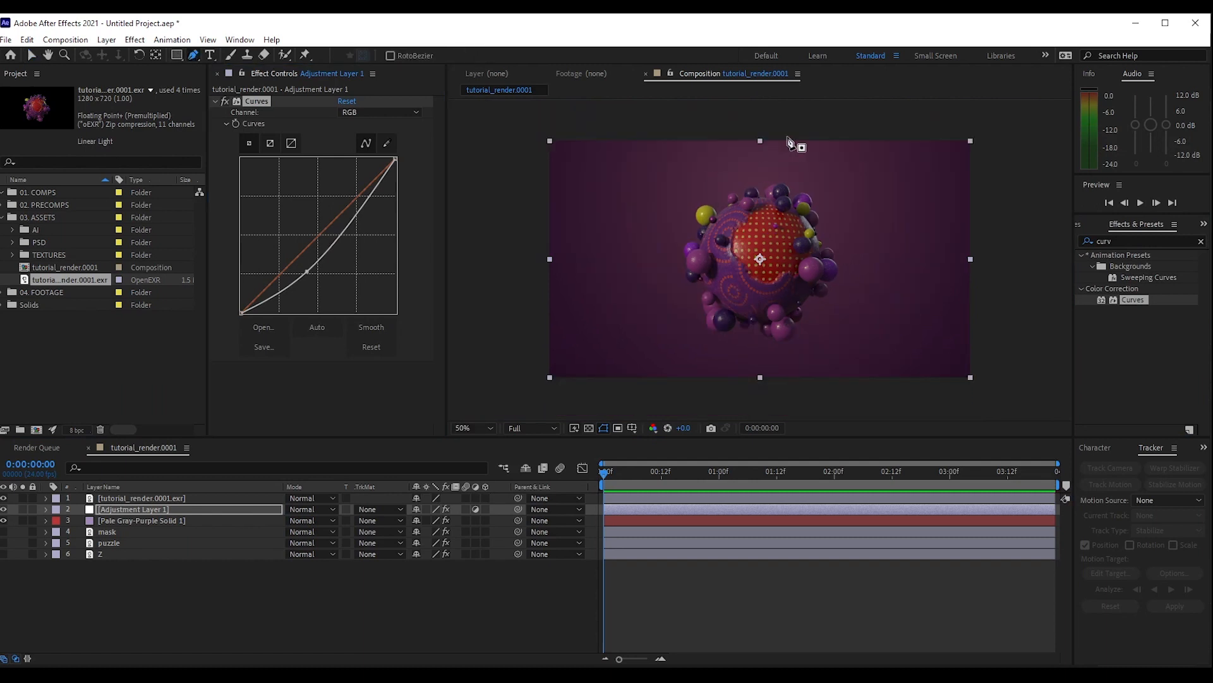
click(789, 113)
click(519, 402)
click(825, 415)
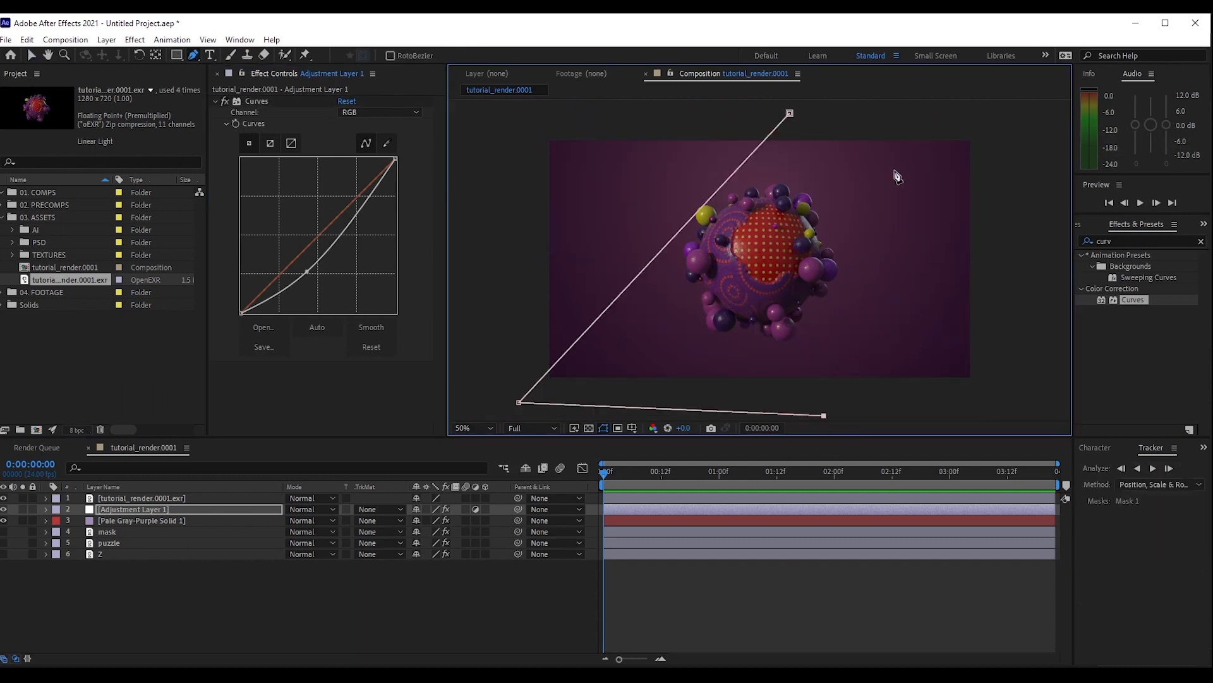
click(896, 120)
click(789, 113)
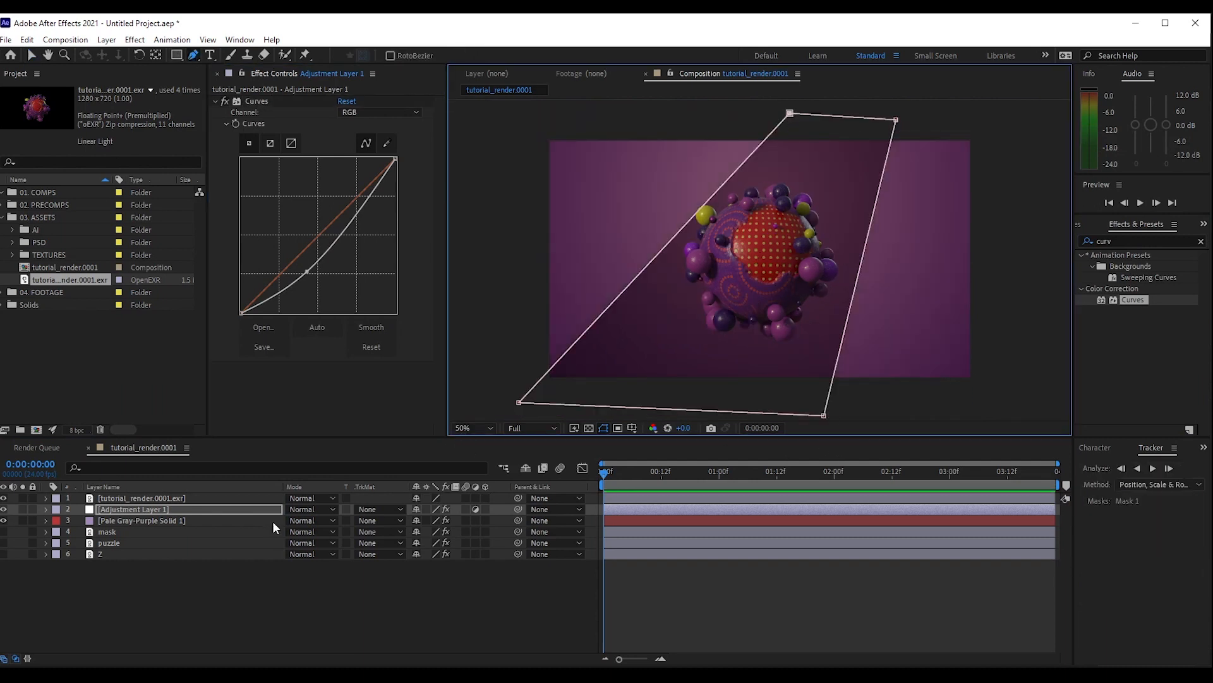
Set the adjustment layer's mask to Subtract with a 383-pixel feather and widen it by moving its upper-left vertex outward.
key(m)
click(430, 520)
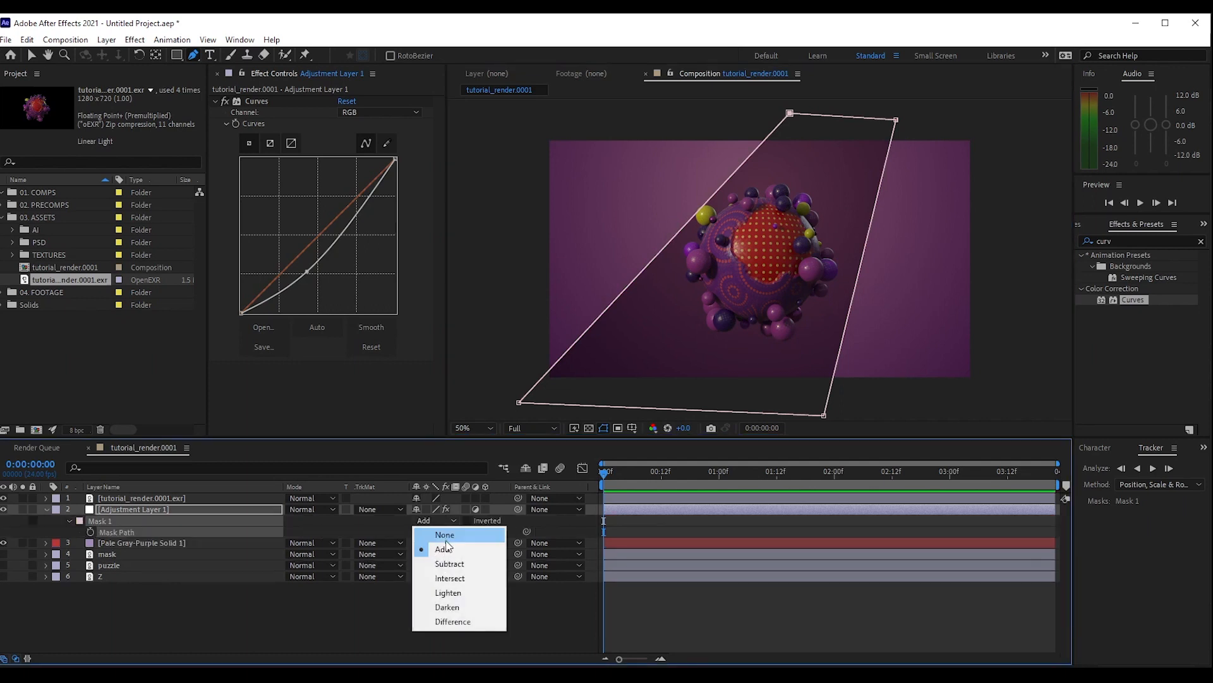
click(444, 560)
key(f)
drag(444, 536, 848, 101)
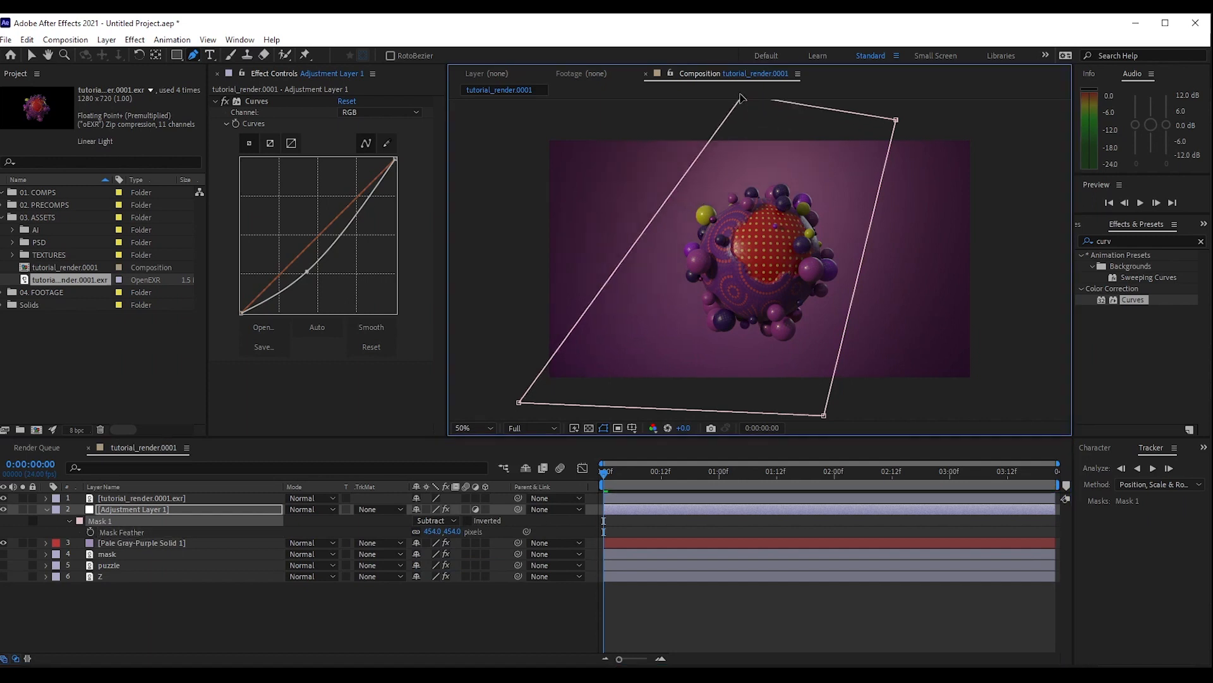
drag(443, 531, 412, 533)
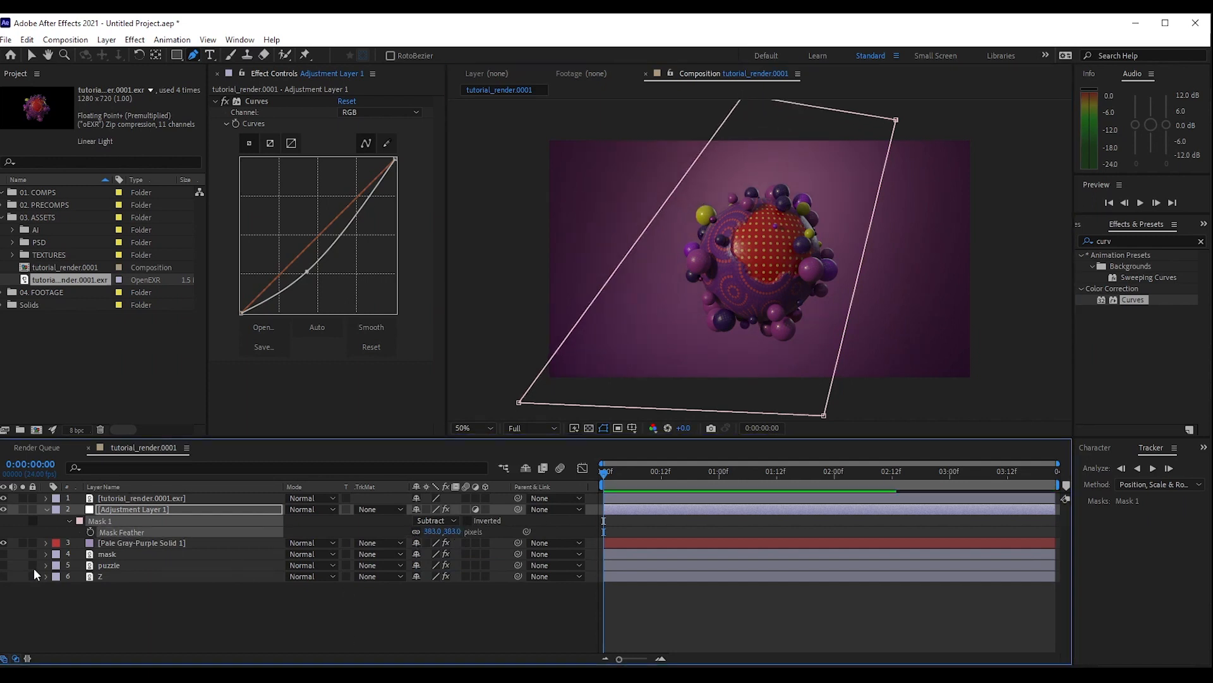
Apply Fractal Noise to the pale gray-purple solid and set its blending mode to Overlay.
click(101, 543)
key(ctrl+5)
text(fracta)
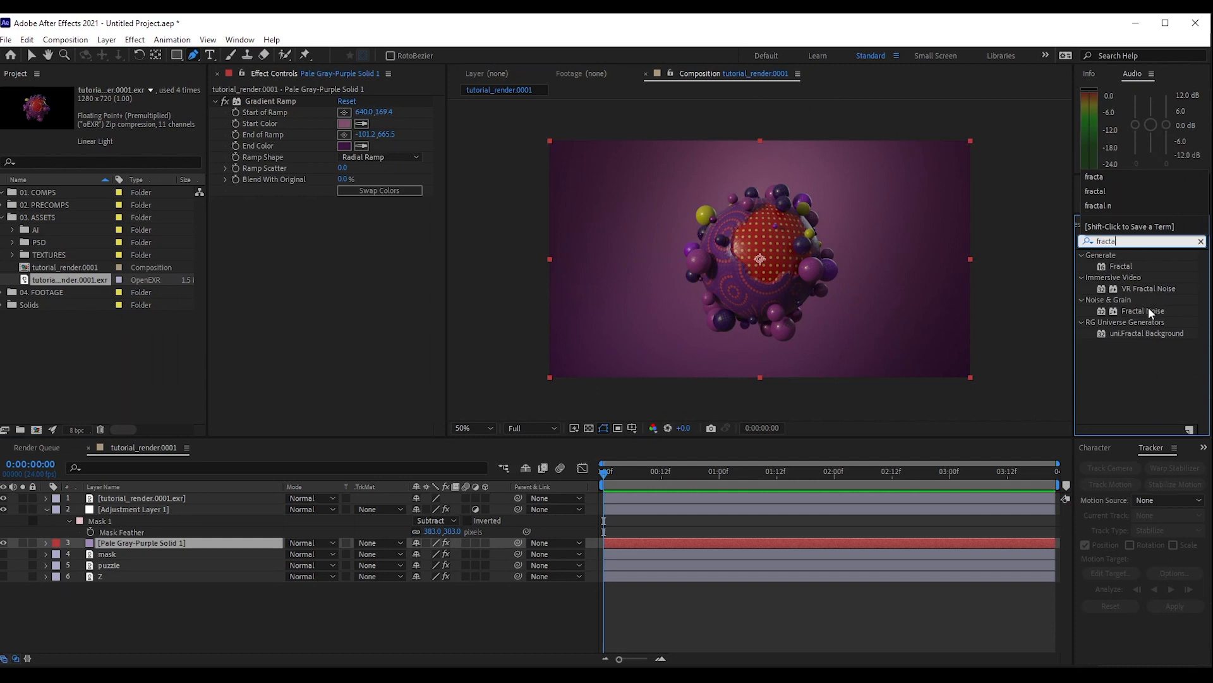
drag(1148, 307, 297, 272)
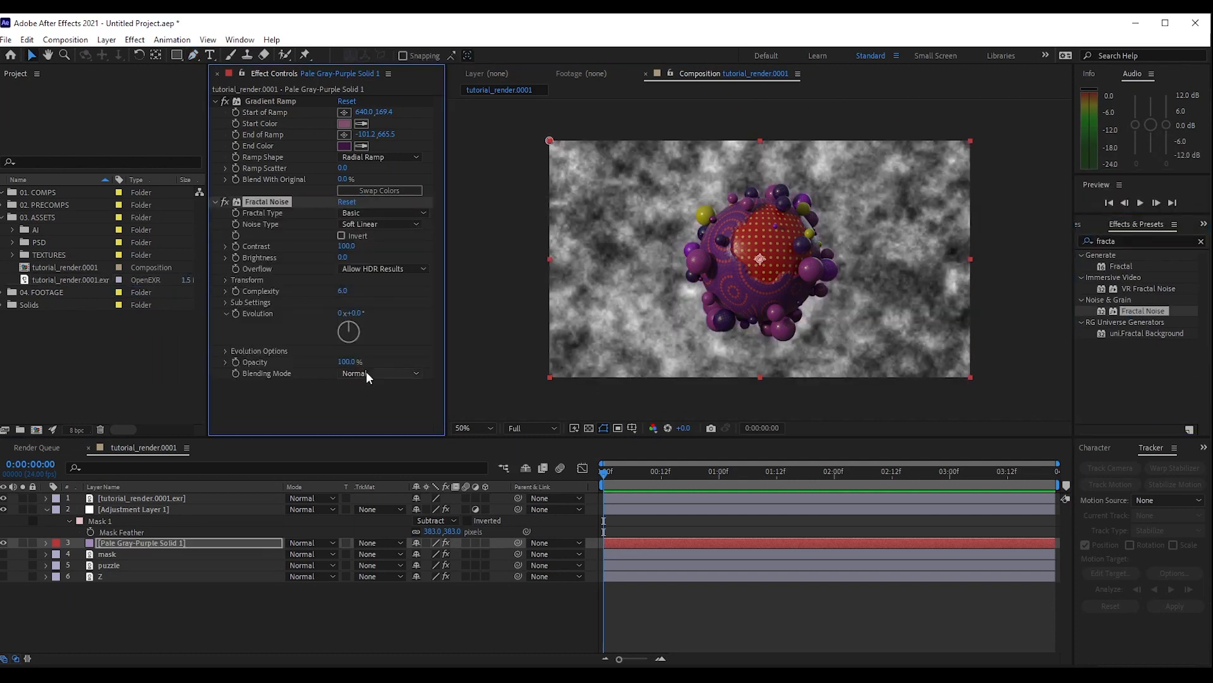
click(367, 373)
click(367, 479)
Try a Fractal Noise contrast of 10, and reduce it to 6.
click(347, 246)
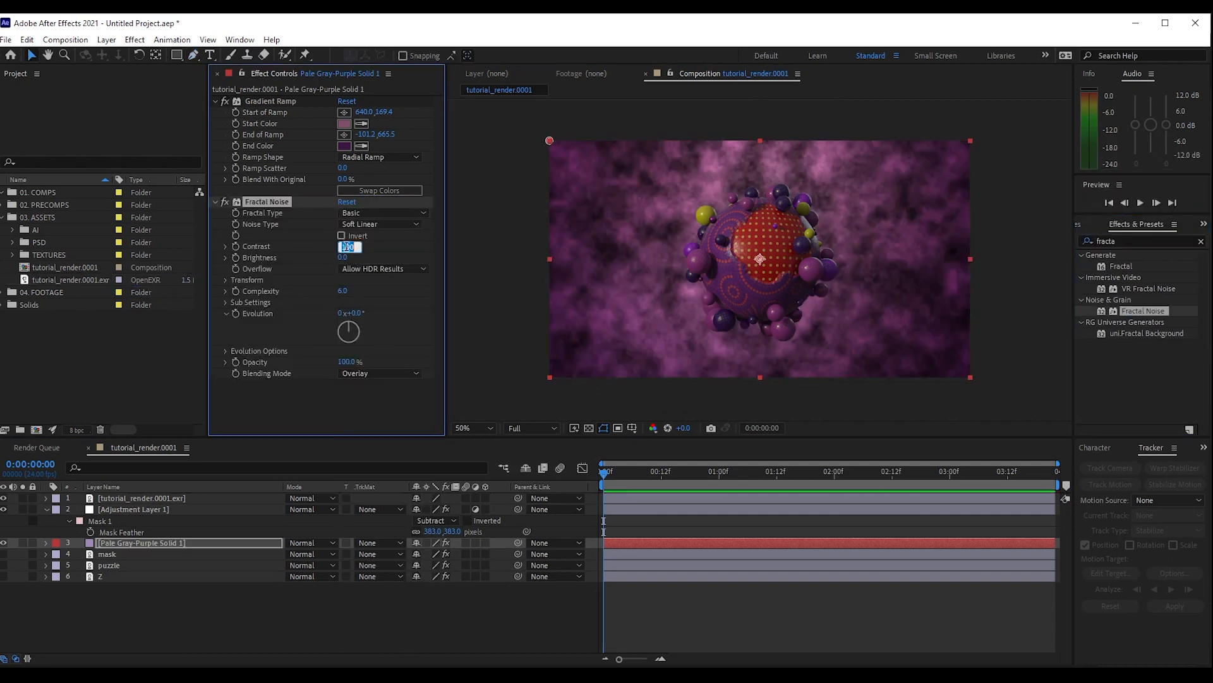
text(10)
key(Return)
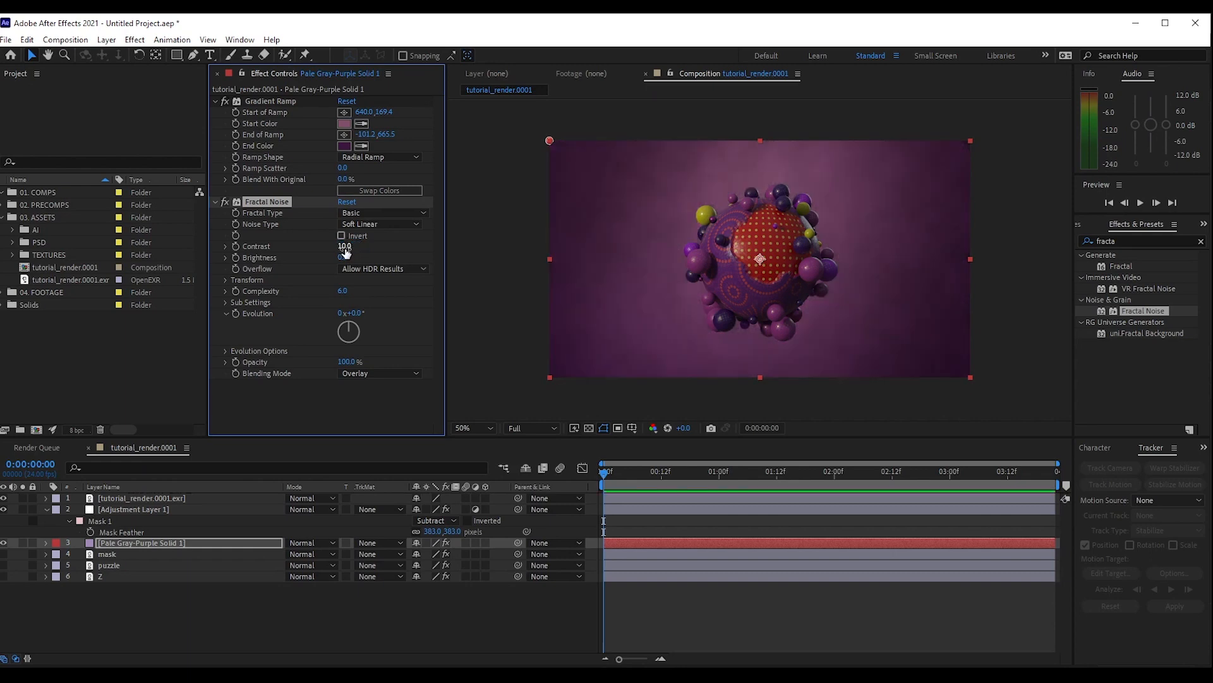
click(345, 247)
text(6)
key(Return)
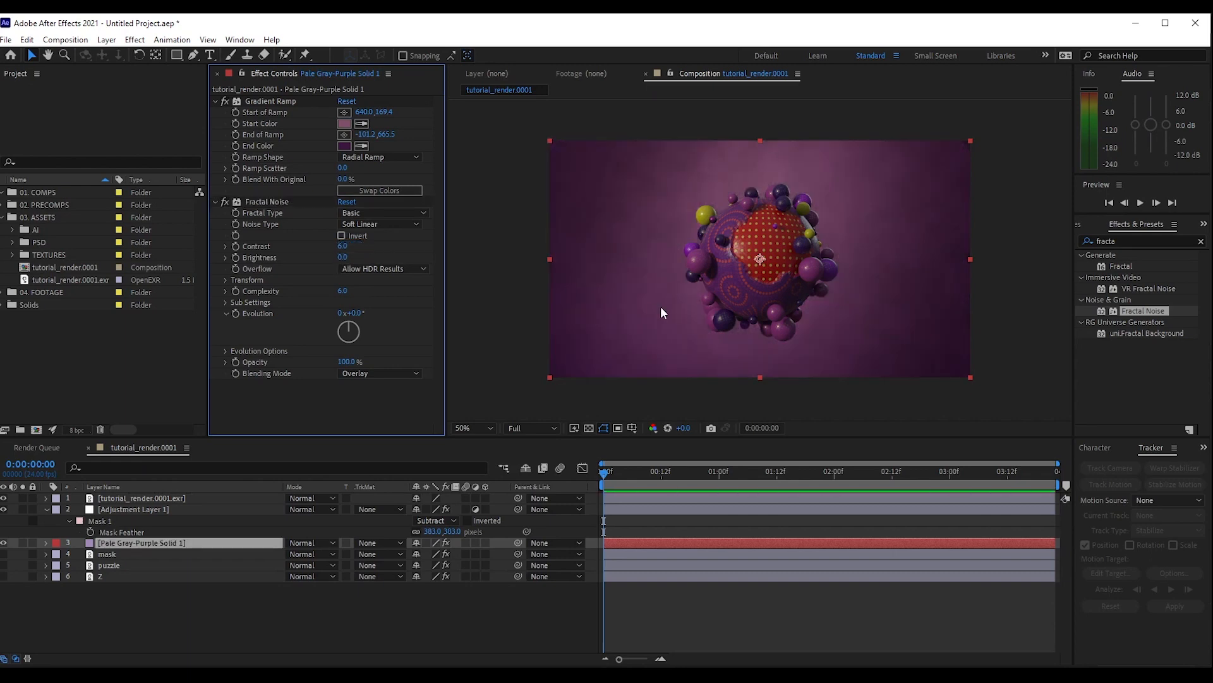
Brighten the Gradient Ramp's end color to purple 7D3284.
click(343, 146)
click(250, 301)
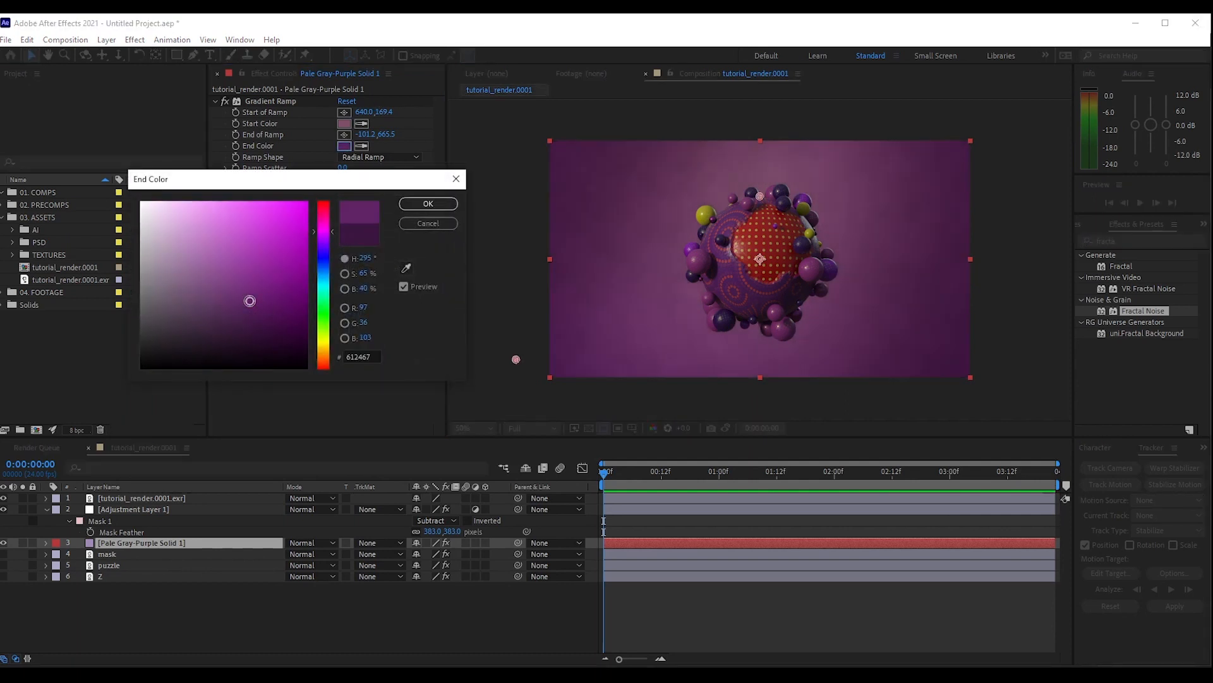
mouse_move(249, 301)
mouse_down()
mouse_move(257, 284)
mouse_move(244, 282)
mouse_up()
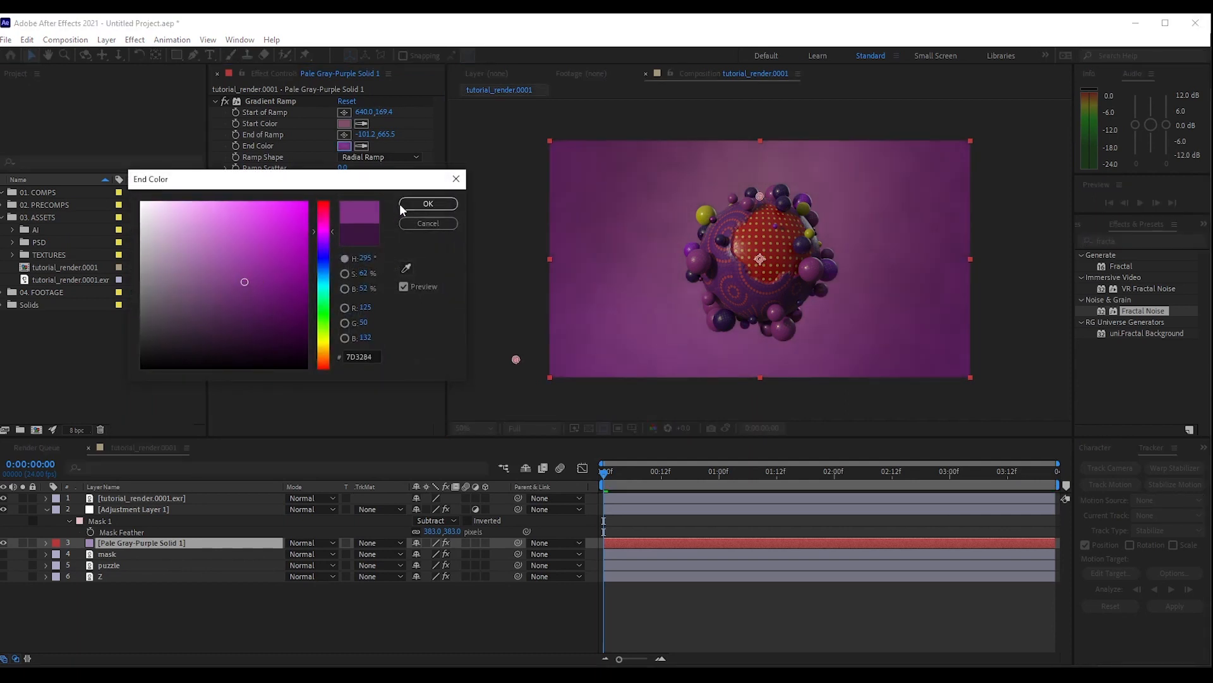
click(428, 203)
Apply Curves to the tutorial_render.0001.exr layer and shape a gentle S-curve with slightly lowered shadows and raised highlights.
click(111, 499)
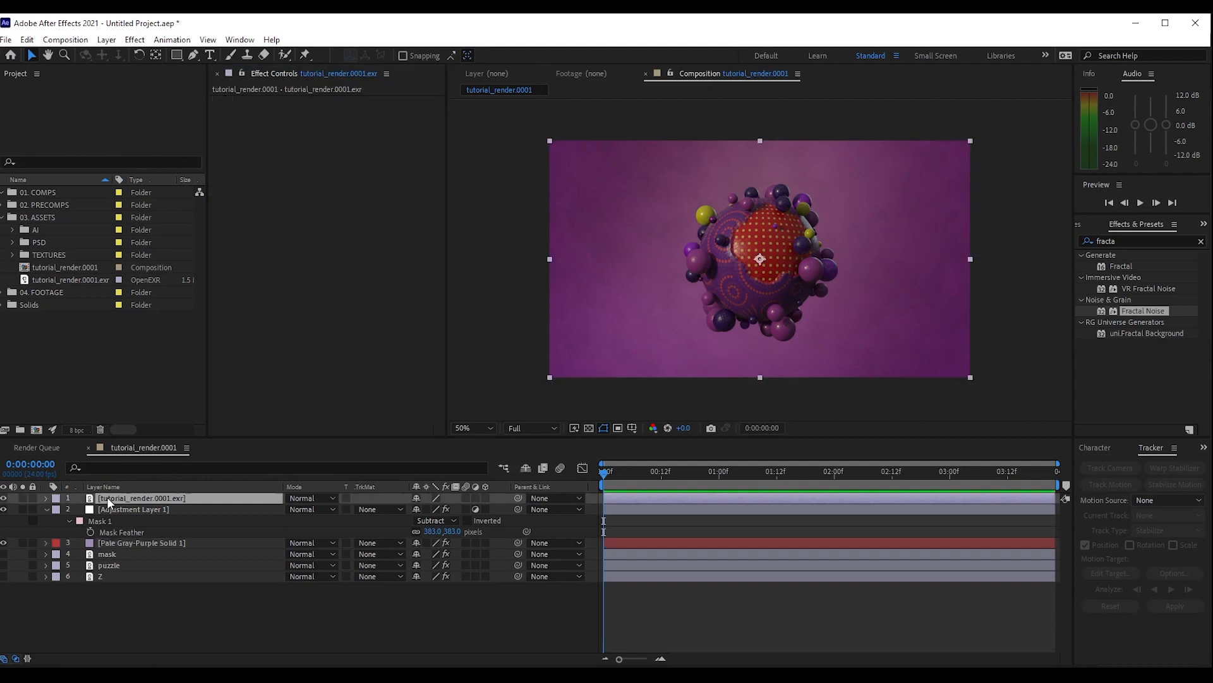
double_click(1149, 244)
text(curv)
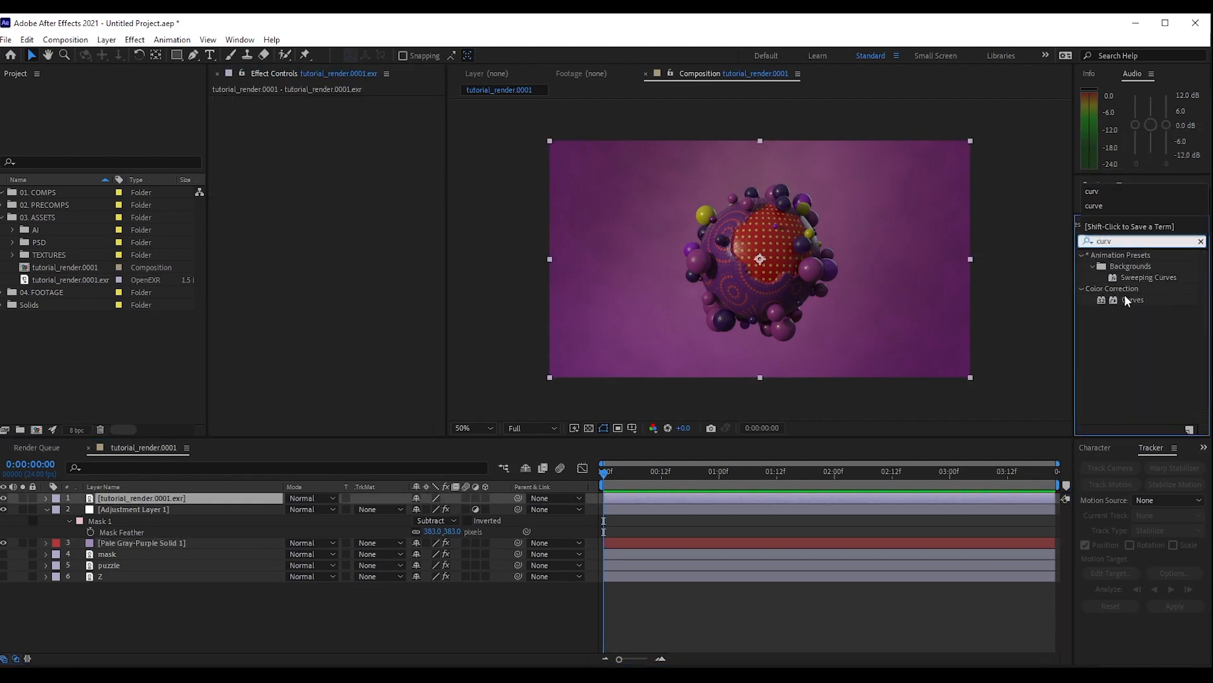
drag(1128, 300, 154, 504)
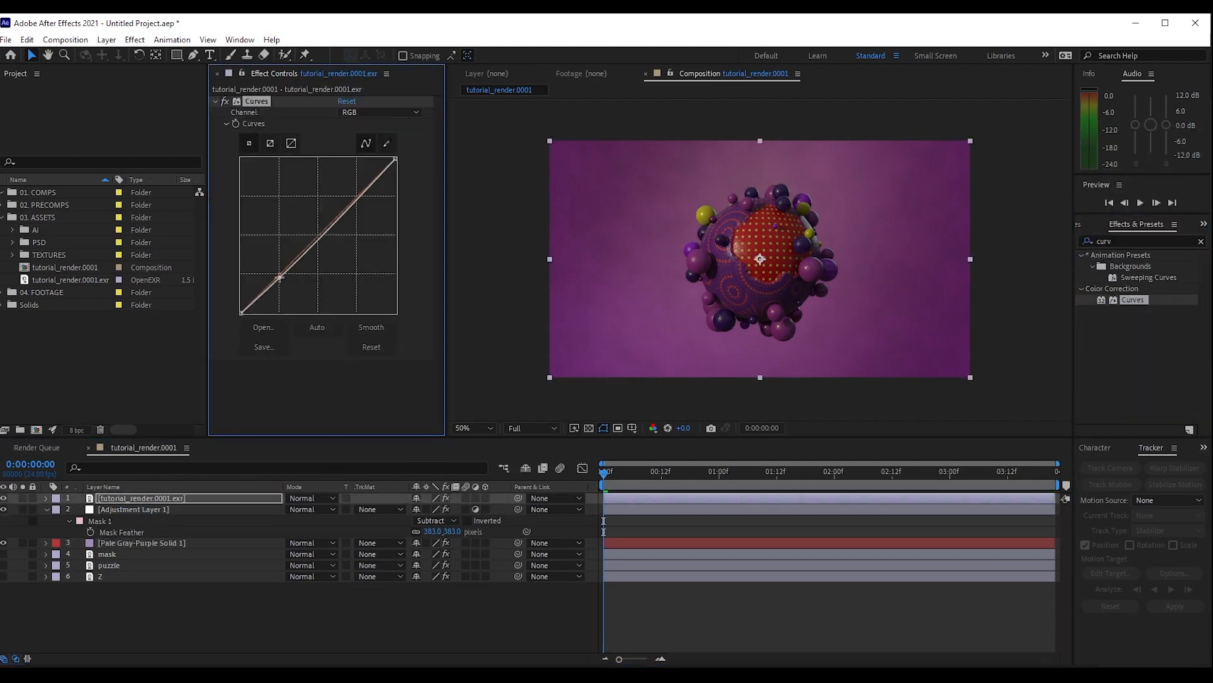
drag(280, 277, 280, 280)
drag(330, 233, 324, 223)
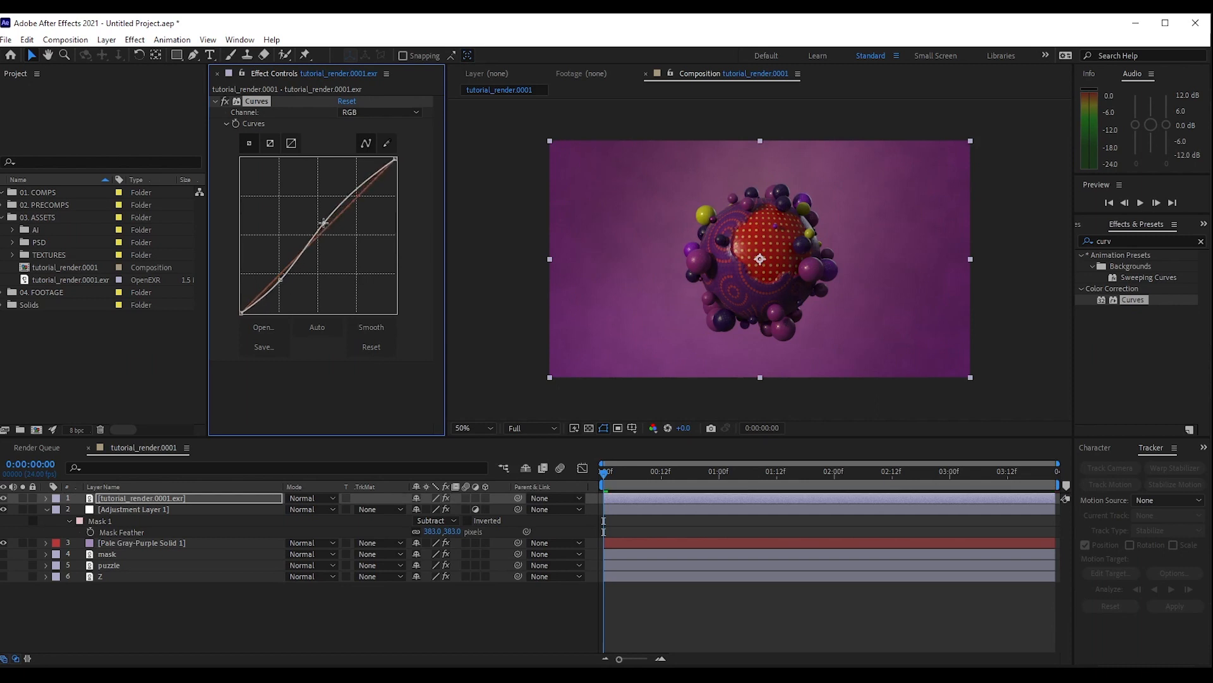
Duplicate the tutorial_render.0001.exr layer and remove the Curves effect from the upper copy.
click(127, 499)
key(ctrl+d)
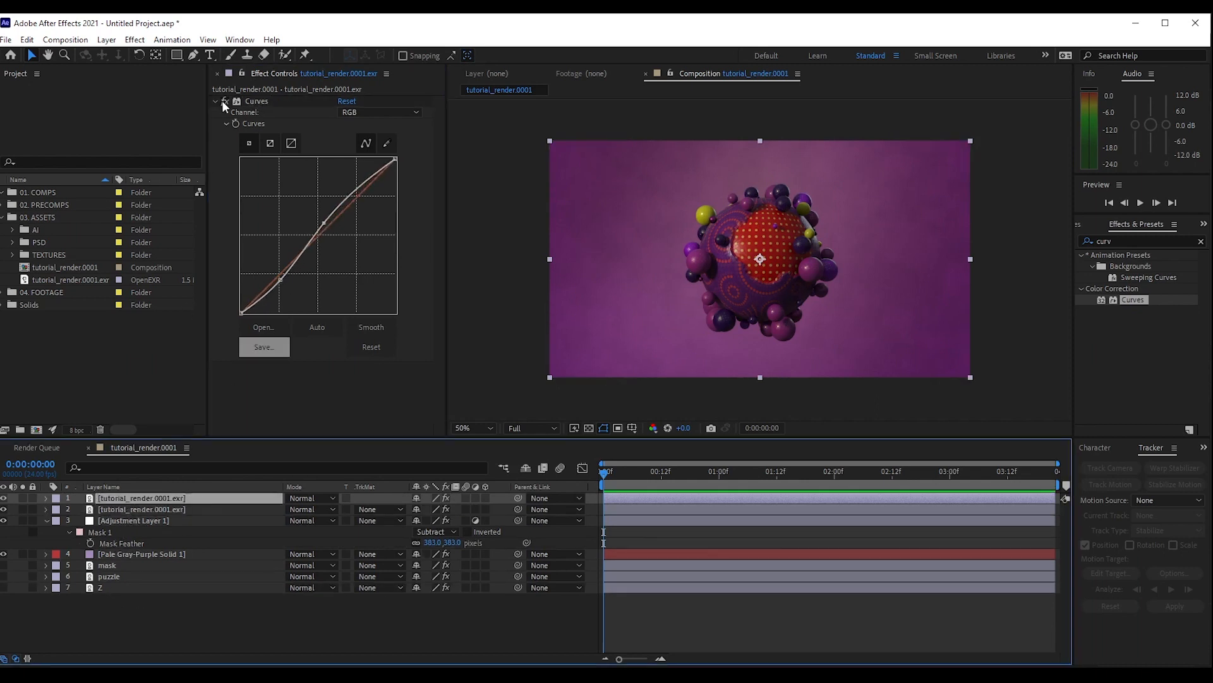
click(263, 103)
key(Delete)
Apply Set Matte to the upper render copy, taking the matte from the puzzle layer with Effects & Masks as the source.
click(1128, 241)
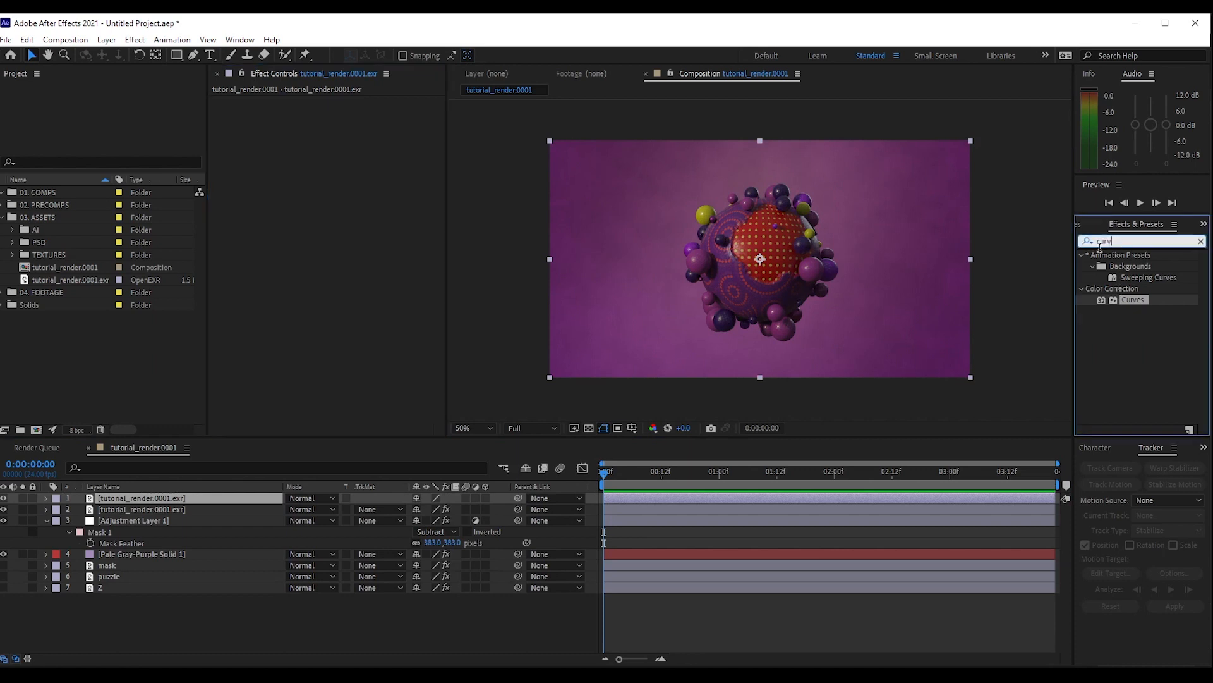
text(set m)
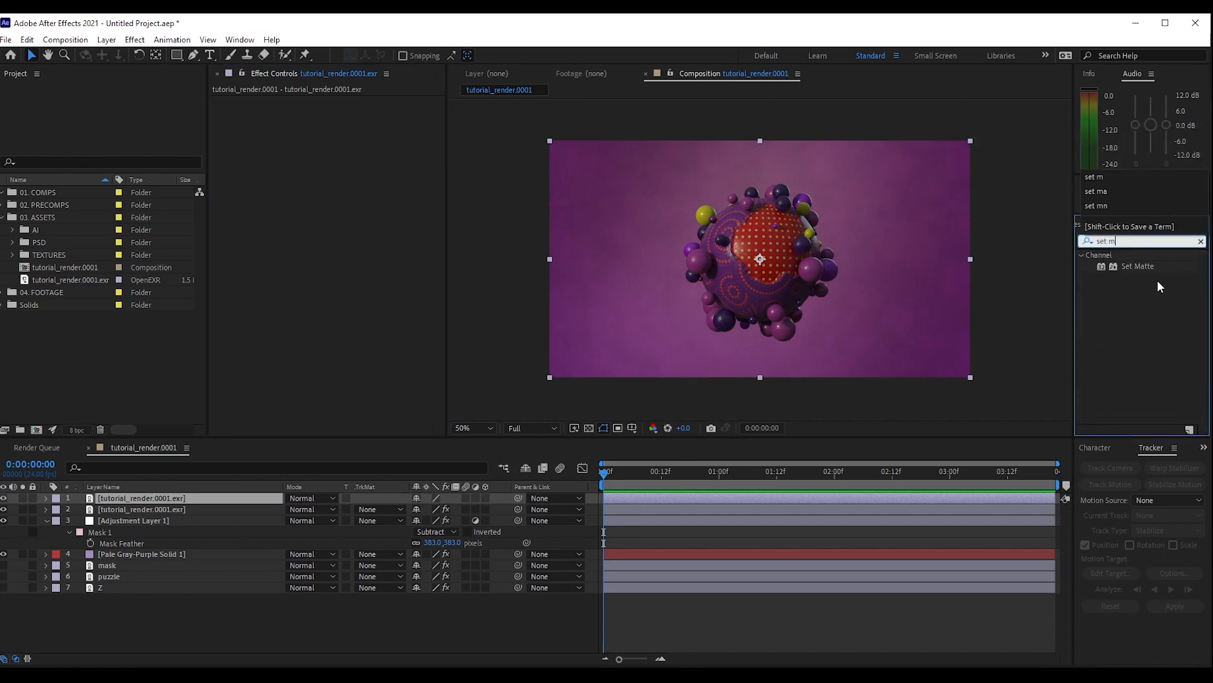
double_click(1141, 266)
click(362, 114)
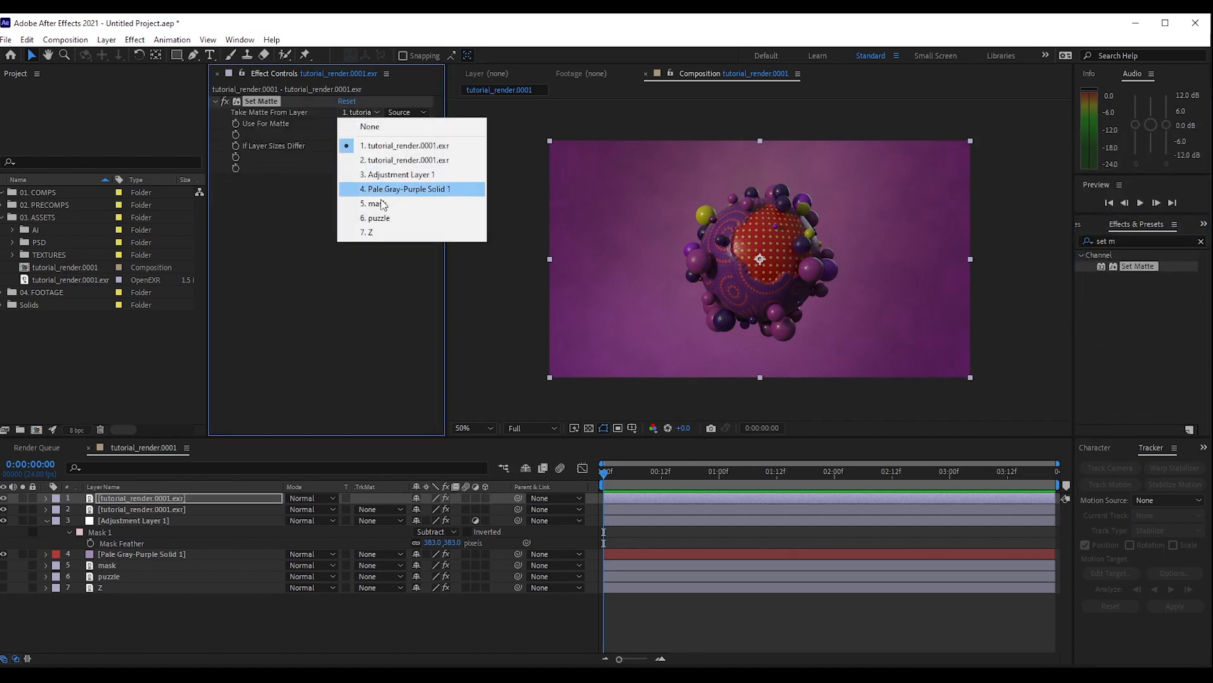
click(380, 215)
click(393, 113)
click(447, 158)
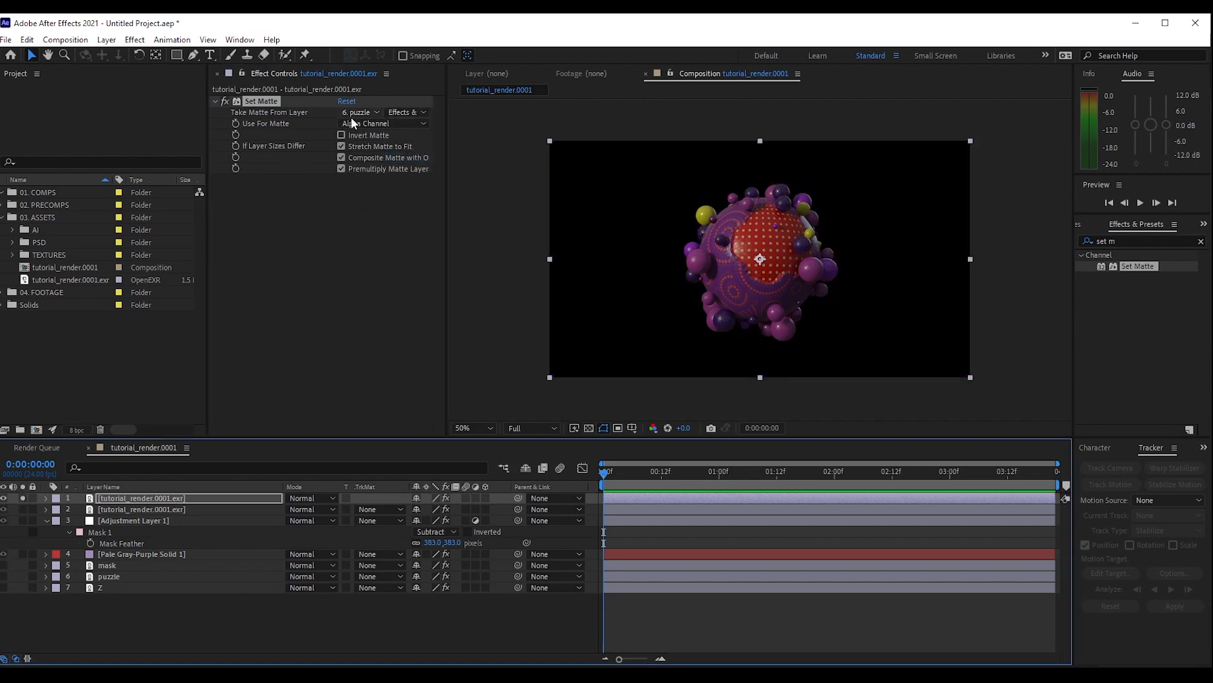
Use the puzzle layer's Green Channel for the upper render copy's Set Matte and unsolo that copy.
click(352, 122)
click(371, 152)
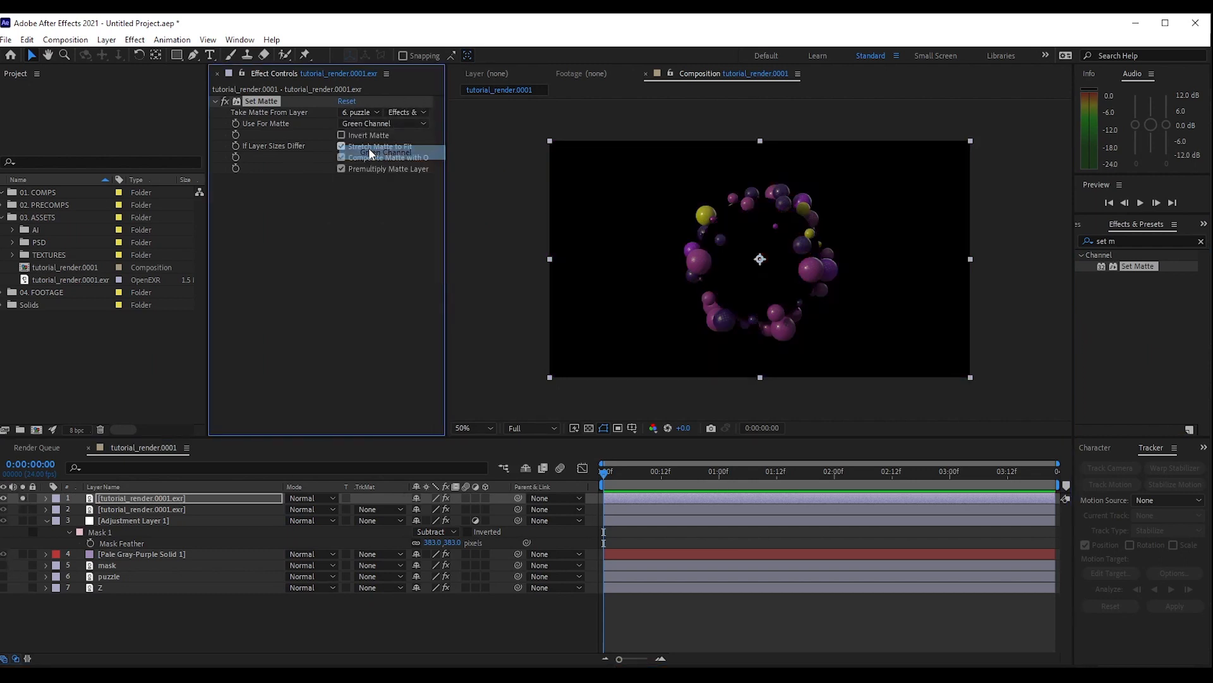
scroll(826, 271, up, 2)
drag(824, 278, 774, 271)
key(v)
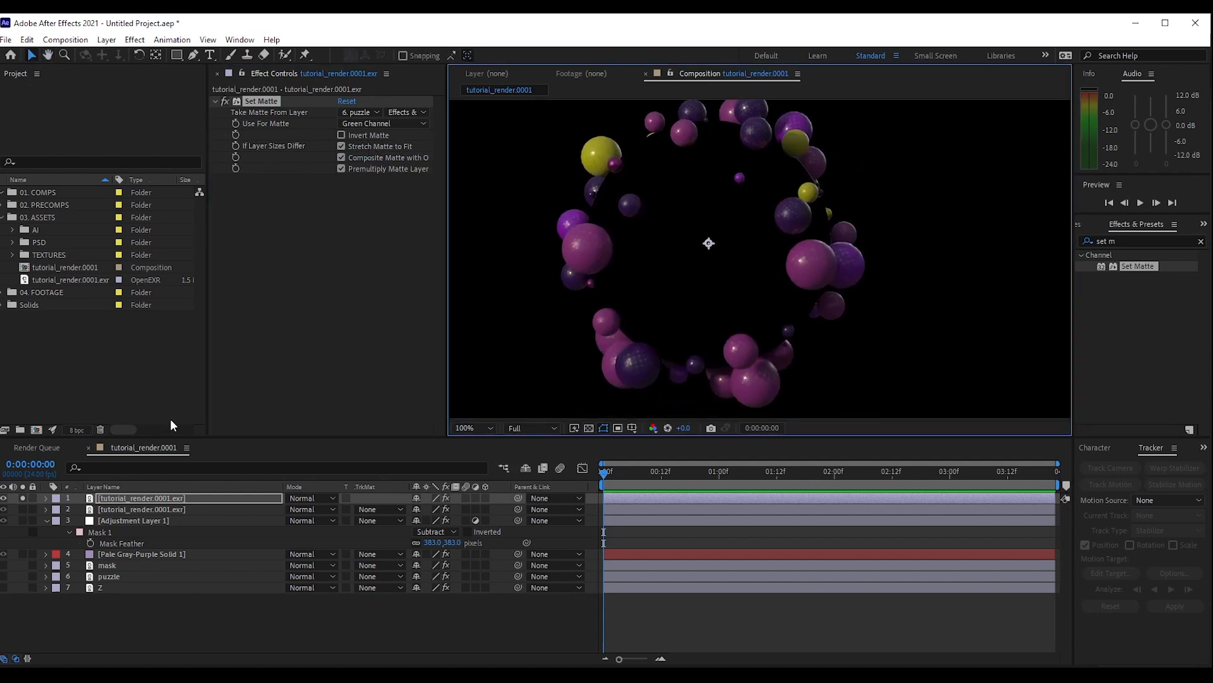
click(22, 498)
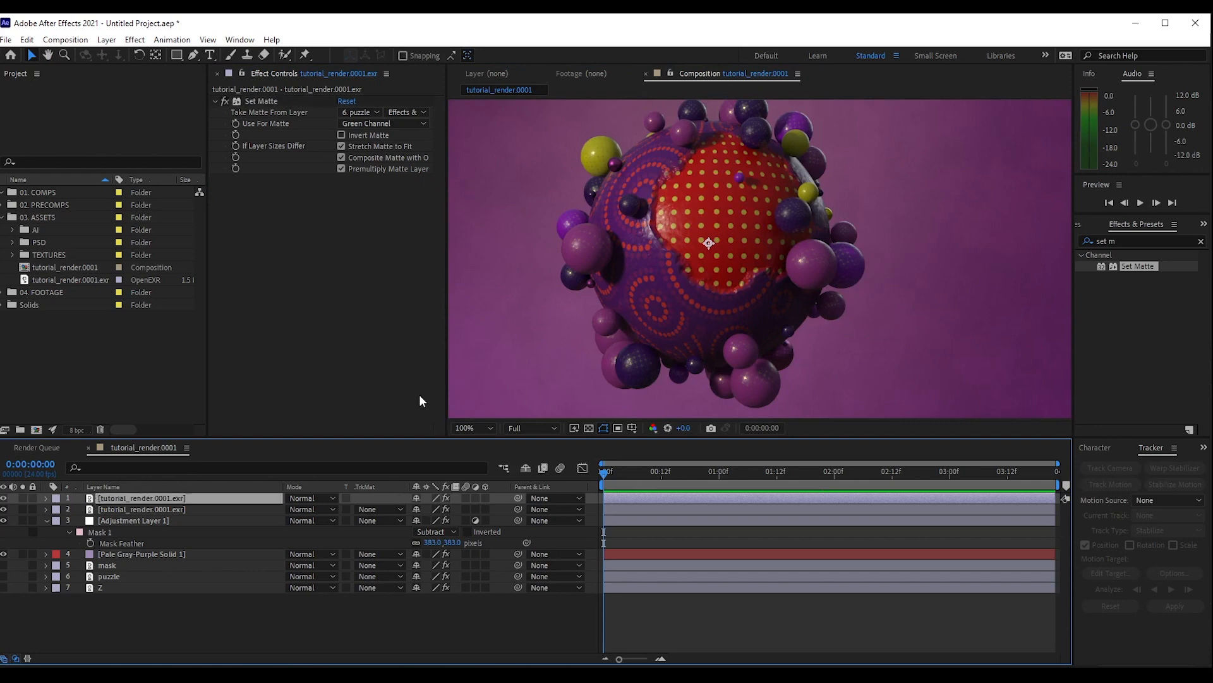
Apply Fast Box Blur with a 6.0 blur radius to the upper render copy and set its blending mode to Screen.
click(1137, 241)
text(fas)
drag(1144, 322, 339, 201)
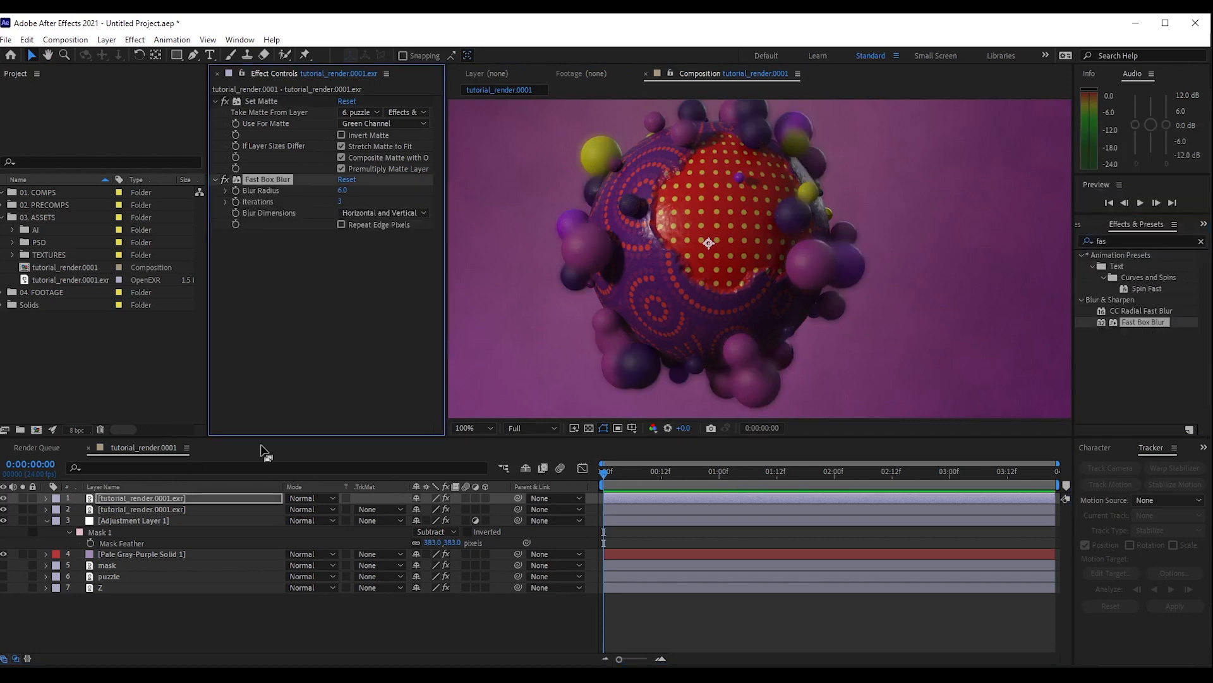
click(299, 498)
click(365, 288)
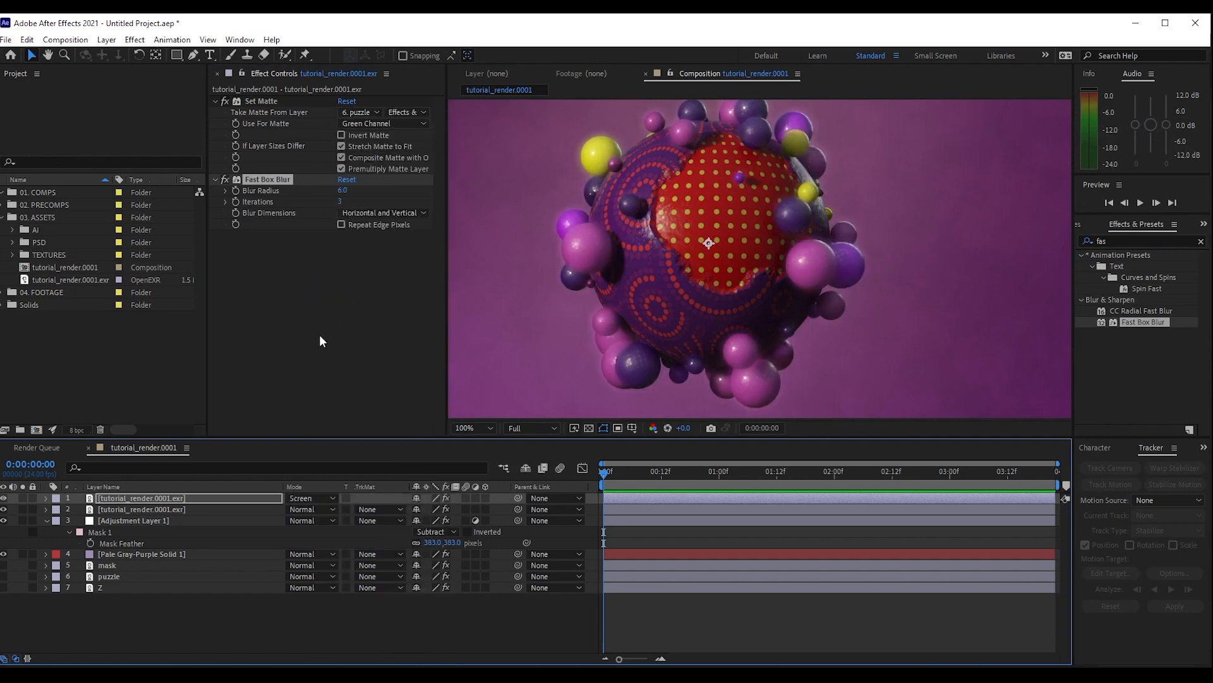
Duplicate the blurred Screen-mode render layer and remove Fast Box Blur from the new top copy.
click(153, 500)
key(ctrl+d)
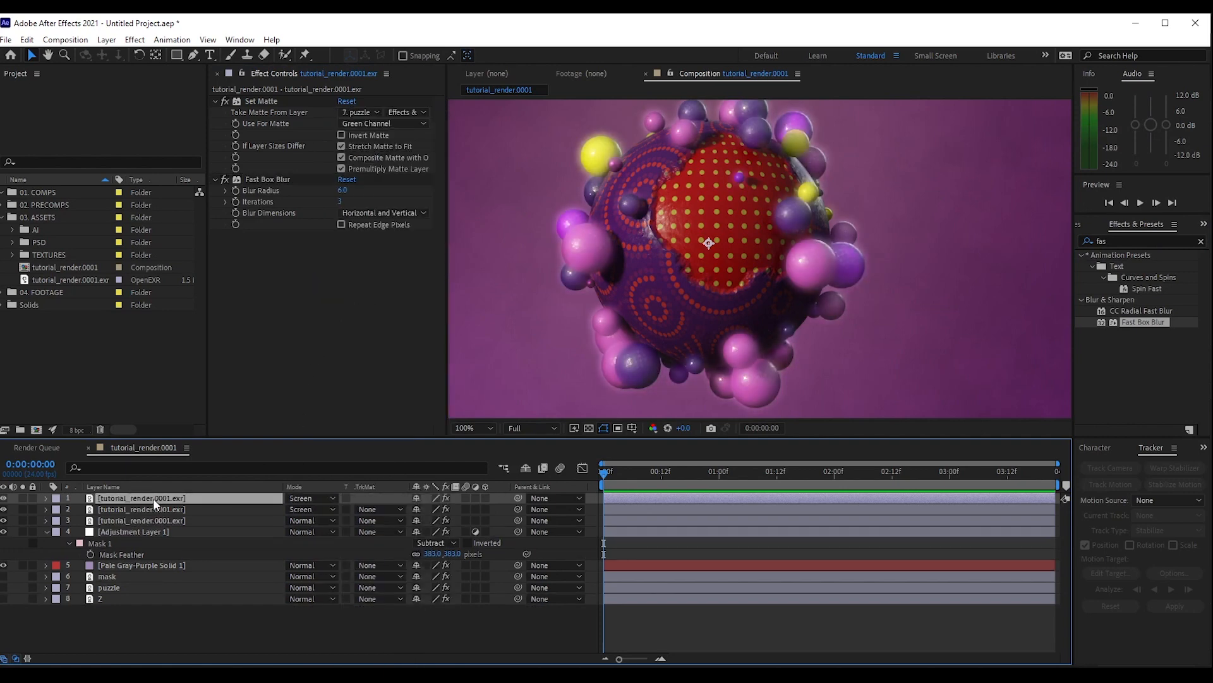
click(290, 177)
key(Delete)
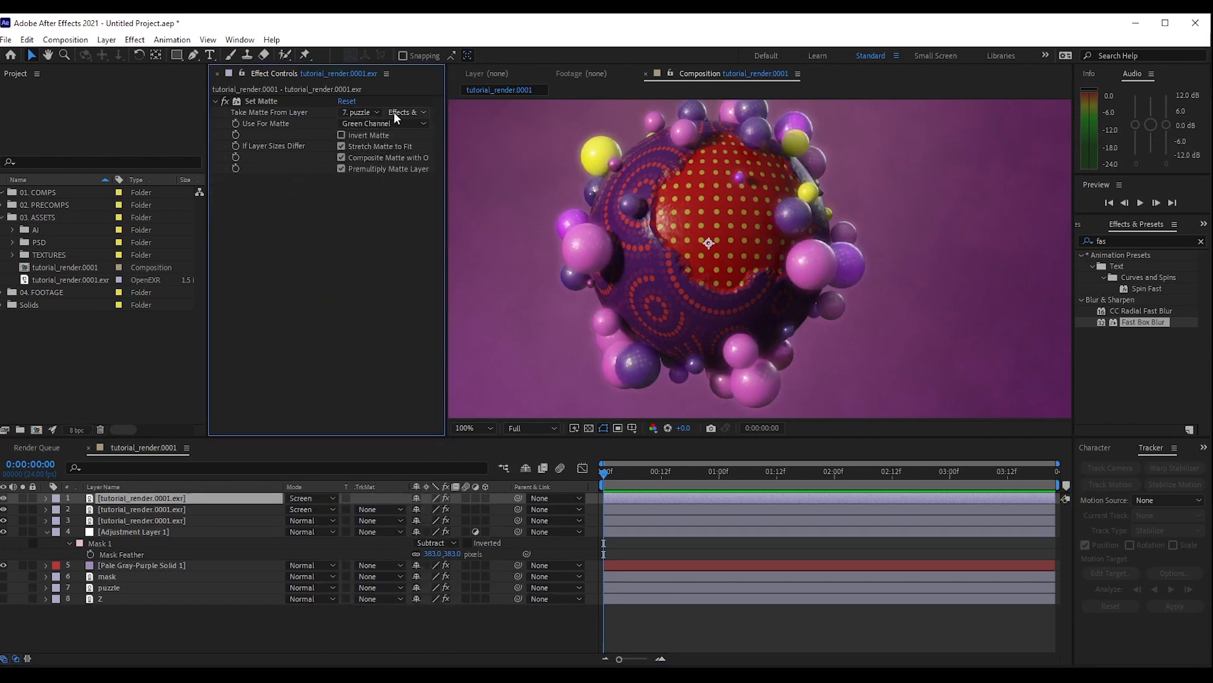
Switch the top copy's Set Matte to the mask layer using Luminance, and check the cutout by briefly soloing the layer.
click(374, 114)
click(383, 221)
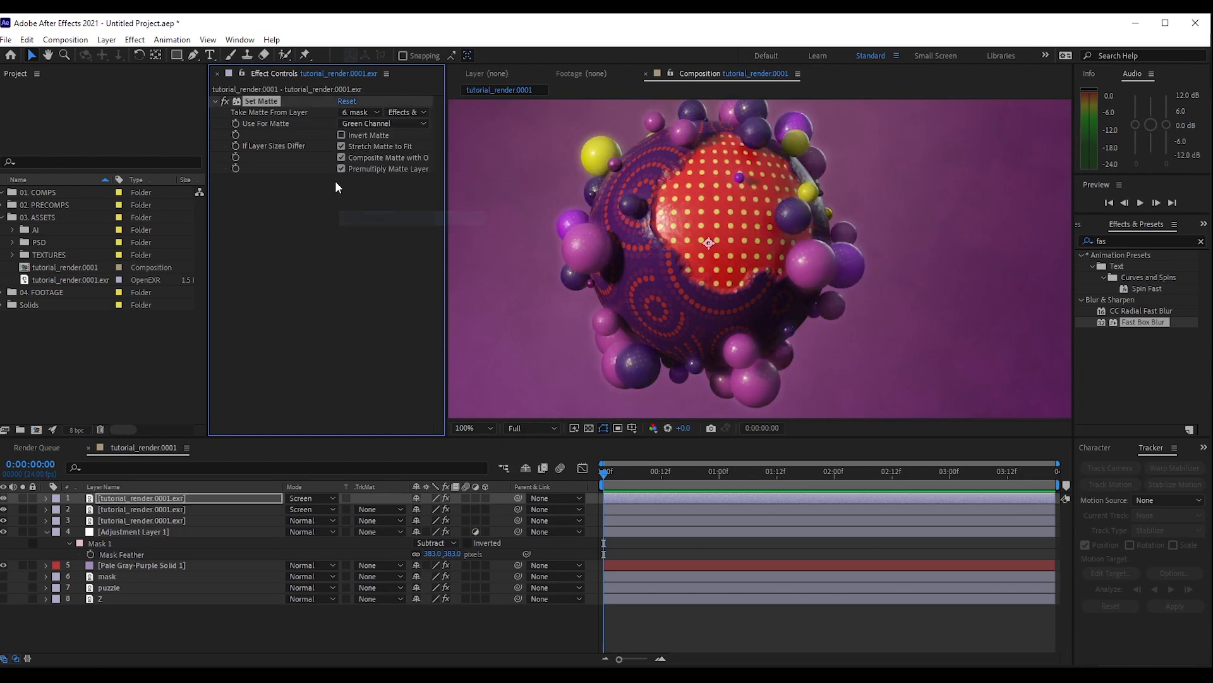
click(365, 122)
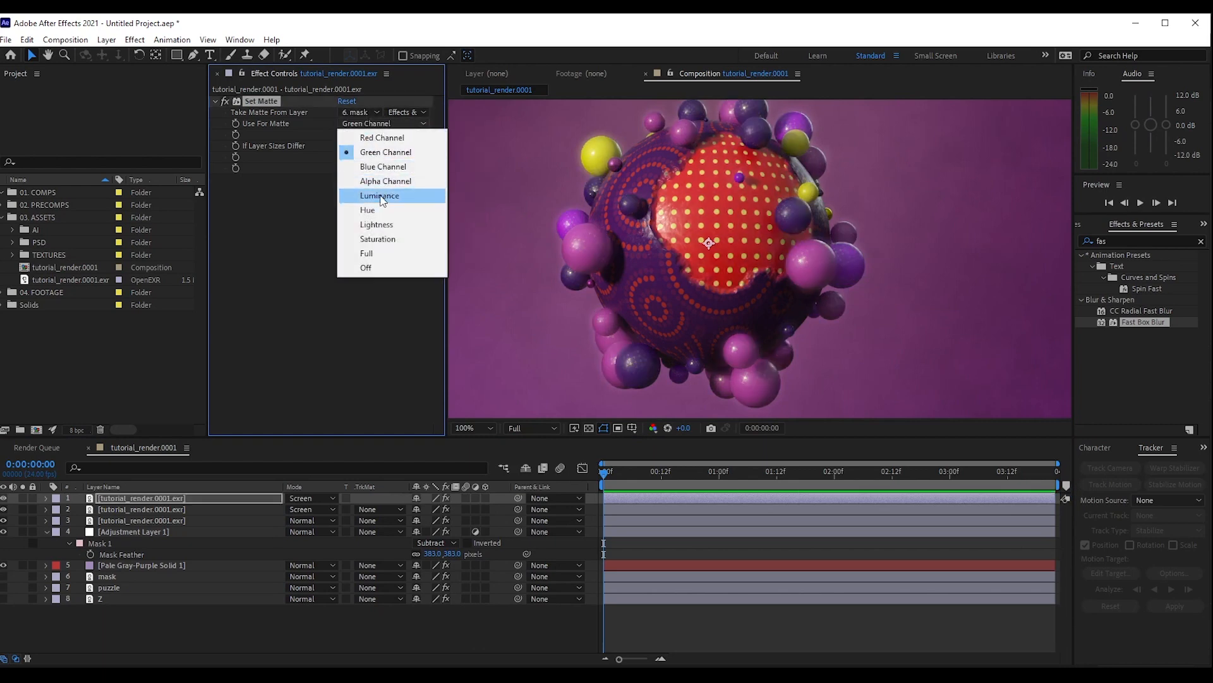
click(379, 193)
click(22, 499)
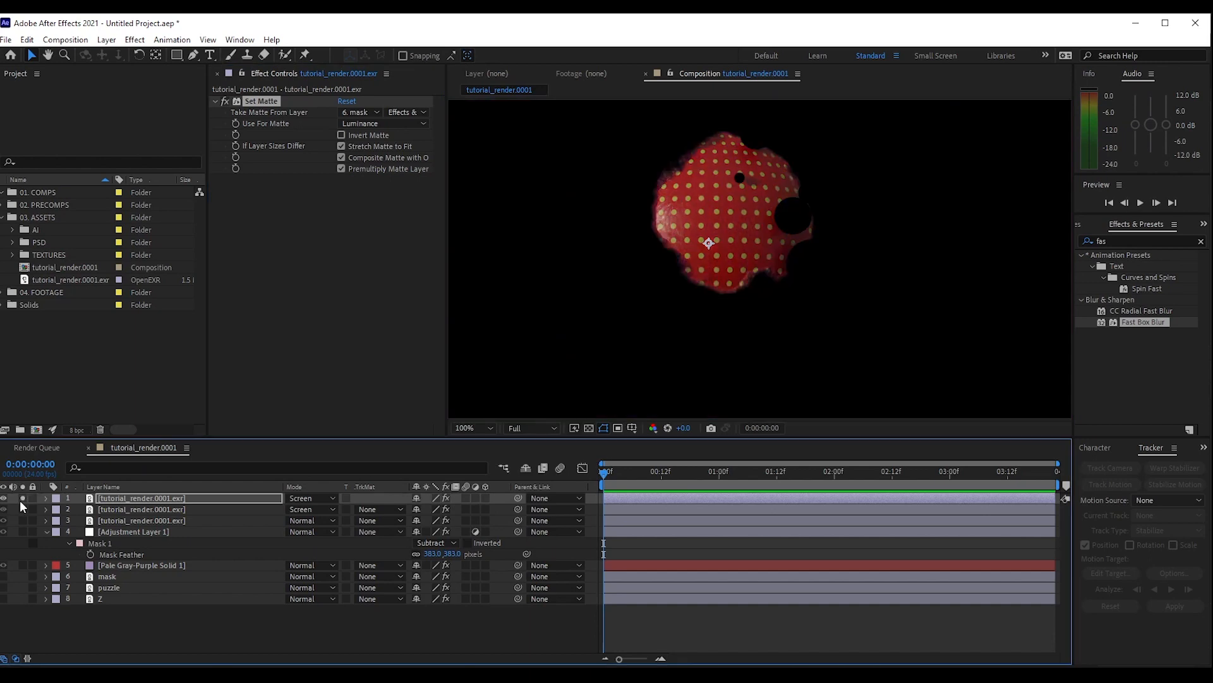
click(22, 499)
Lower the opacity of the blurred Screen-mode render layer to 65%.
click(123, 510)
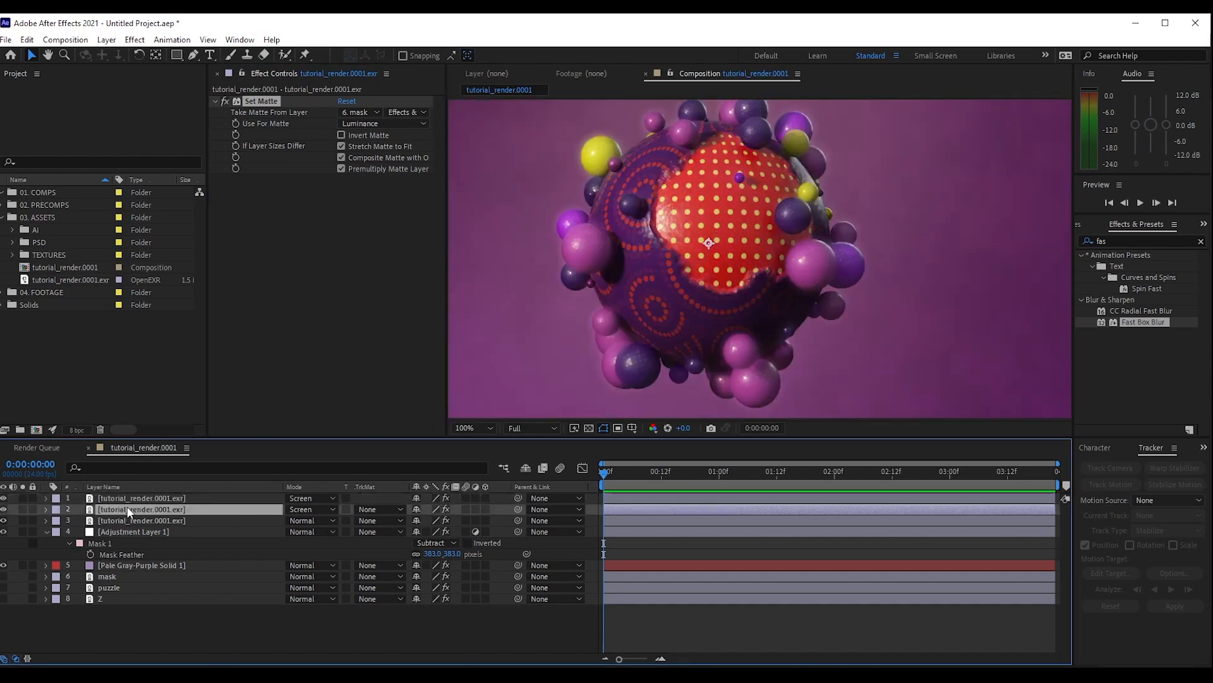
key(t)
drag(416, 521, 404, 524)
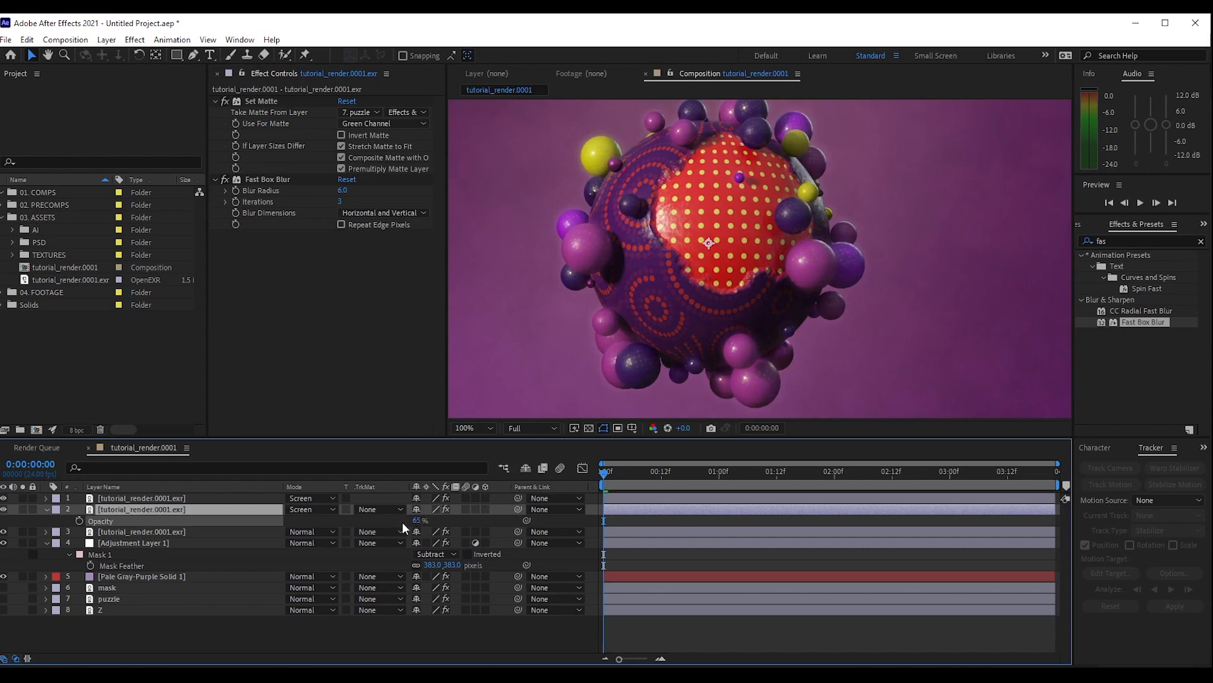
Apply CC Radial Fast Blur to the top render copy with amount 100 and its center moved to about 500, 448.
click(189, 498)
click(1132, 240)
text(r)
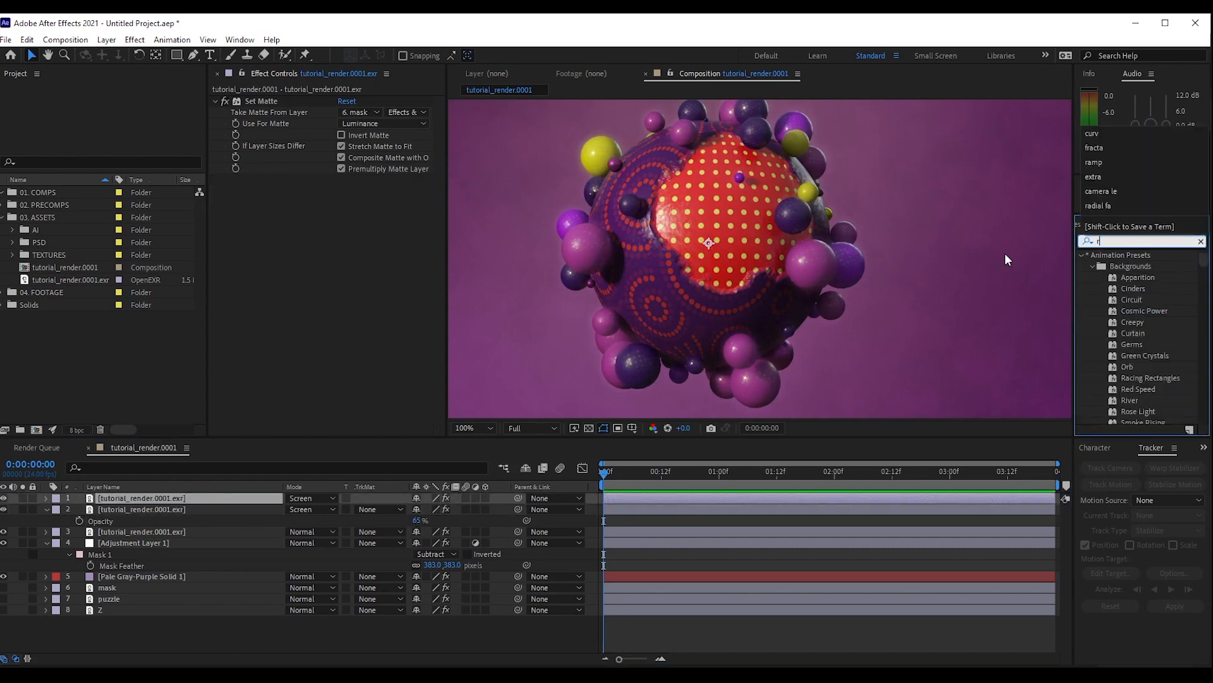
text(adia)
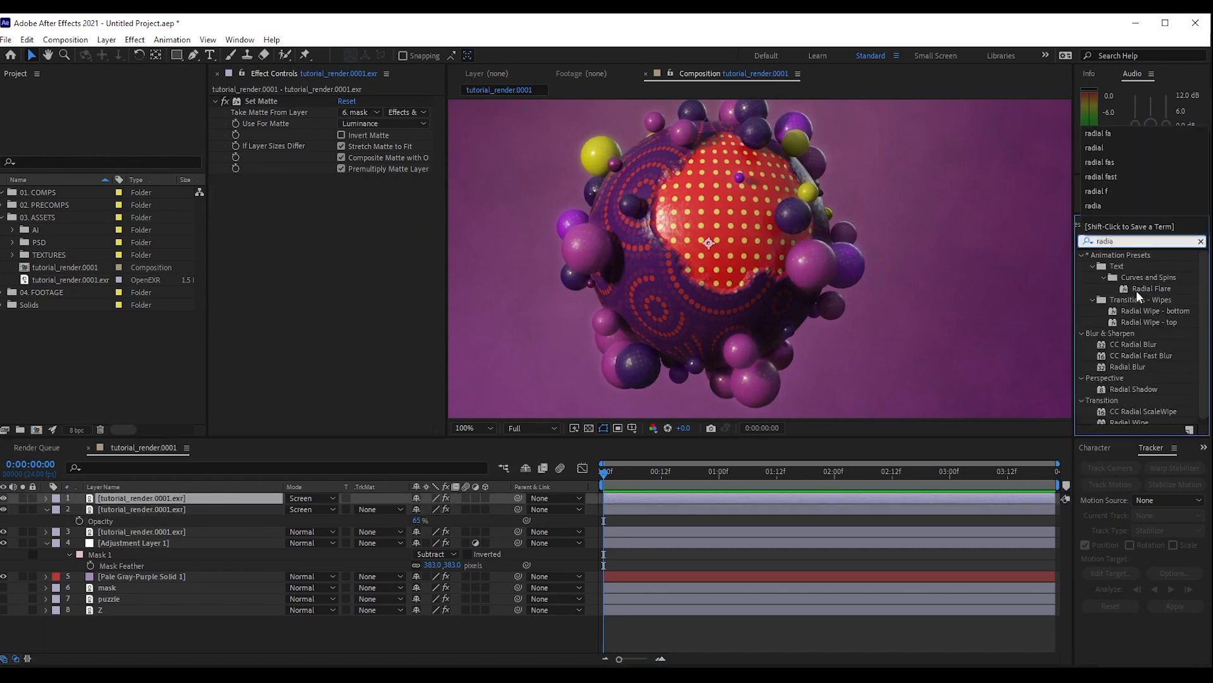
text(l f)
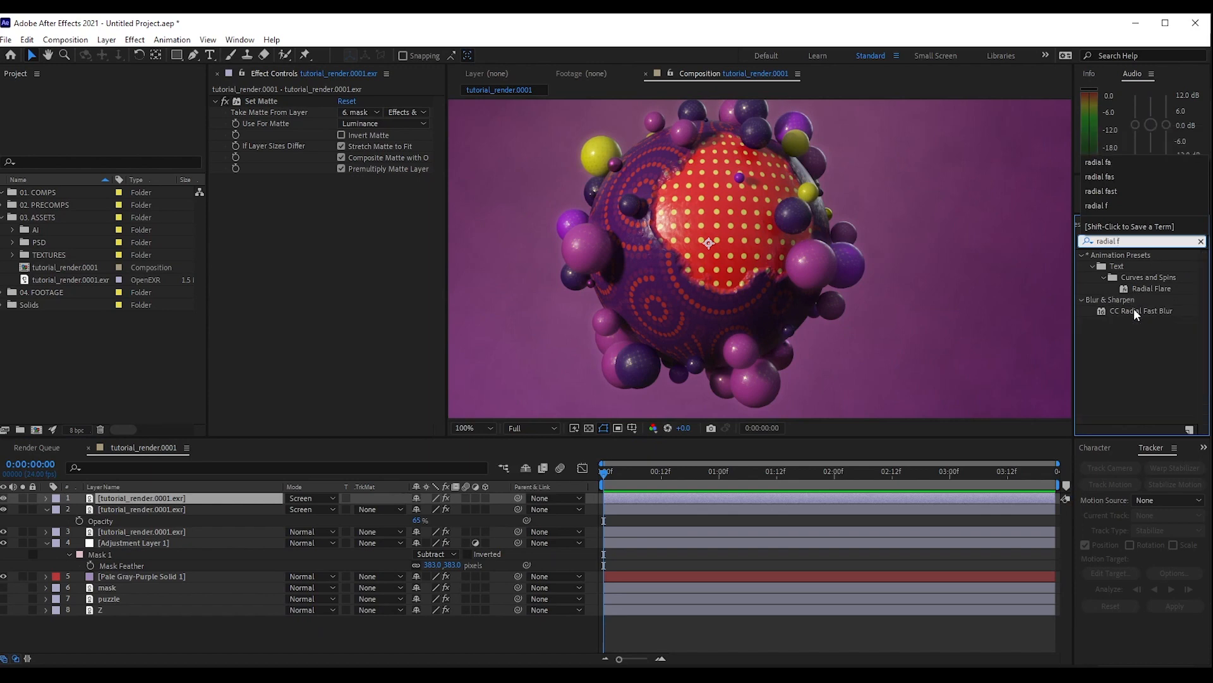
double_click(1135, 310)
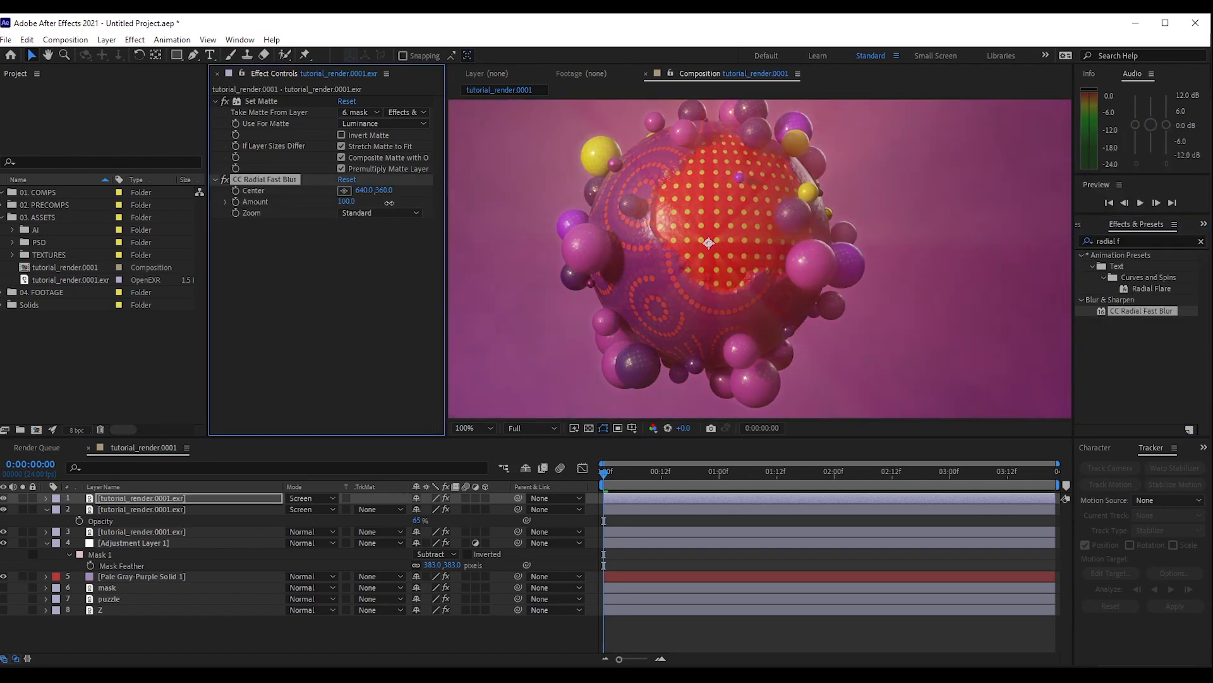
scroll(768, 262, down, 2)
drag(733, 252, 693, 271)
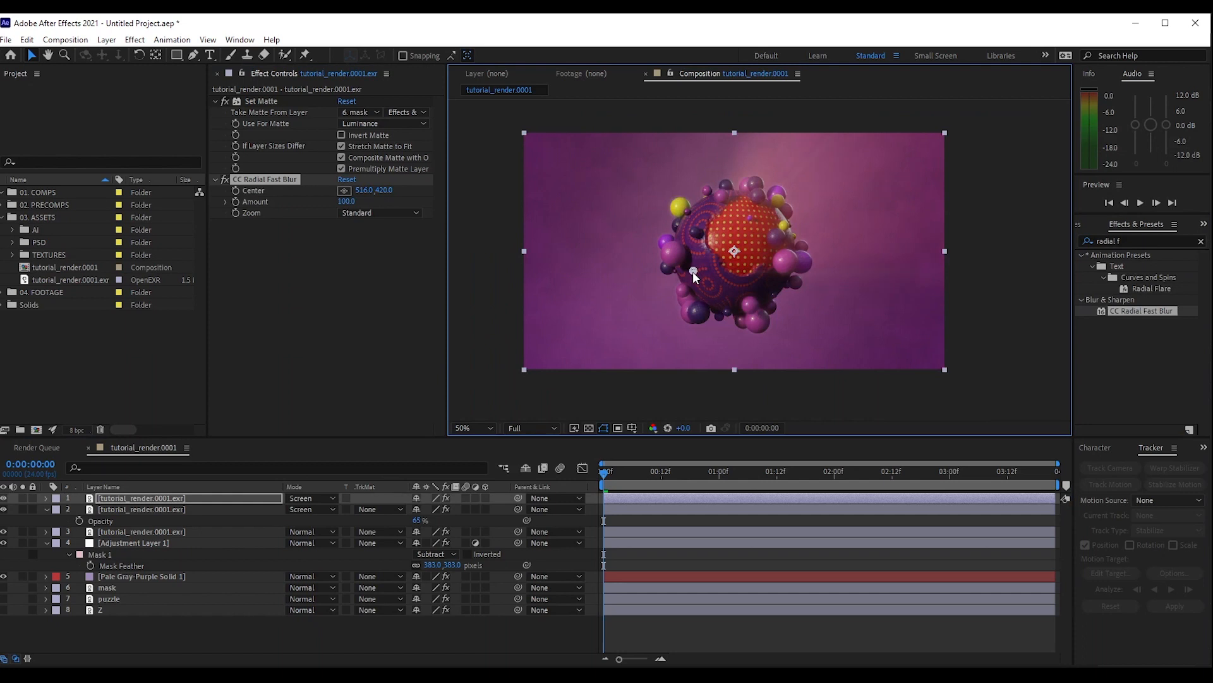
Apply Curves to the top render copy and raise the RGB midtones.
click(1116, 241)
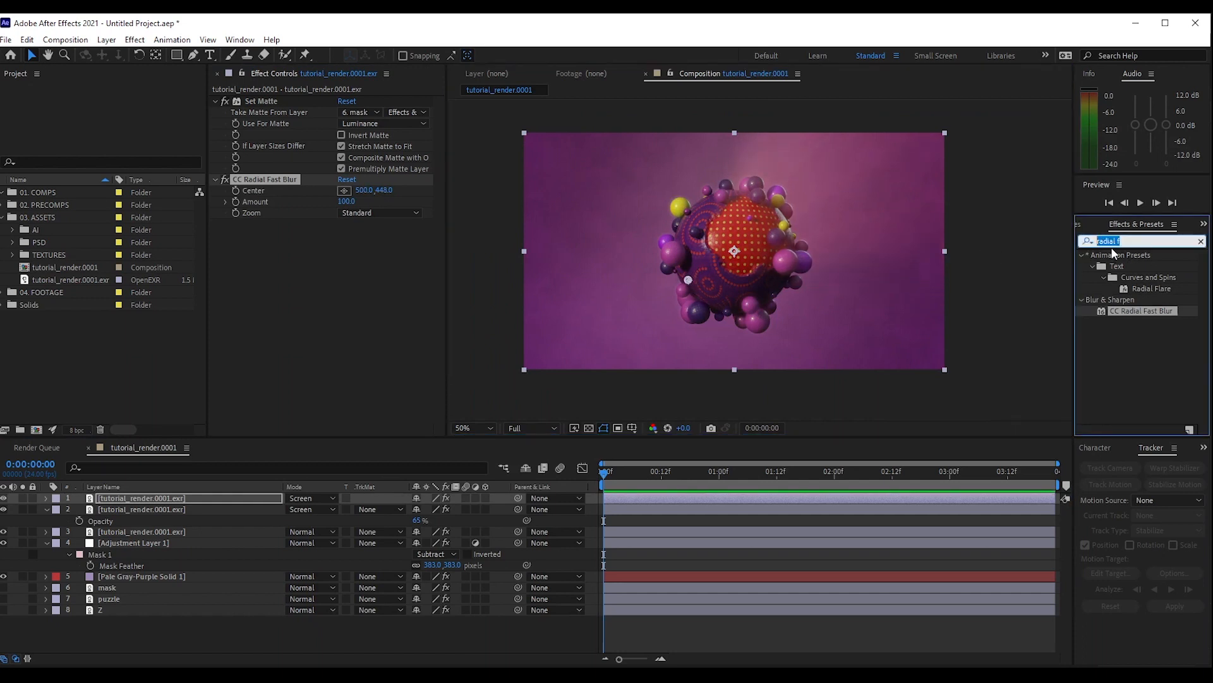
text(cy)
key(BackSpace)
text(u)
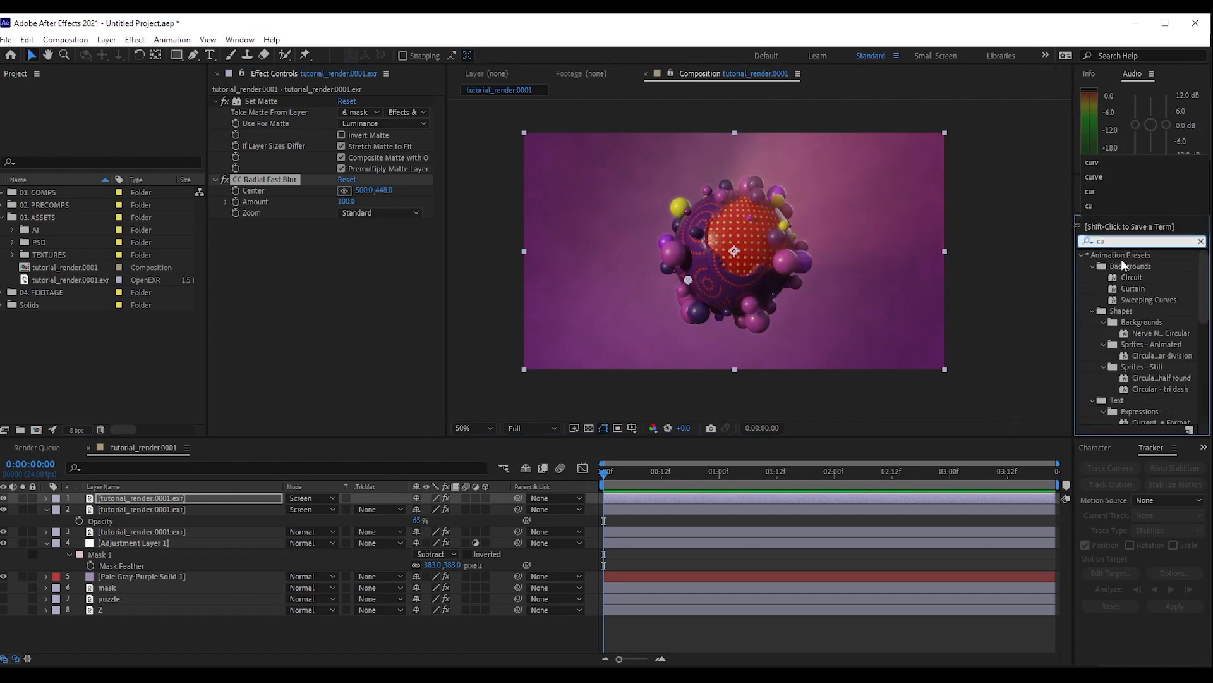
text(rv)
drag(1132, 299, 623, 272)
drag(335, 288, 323, 280)
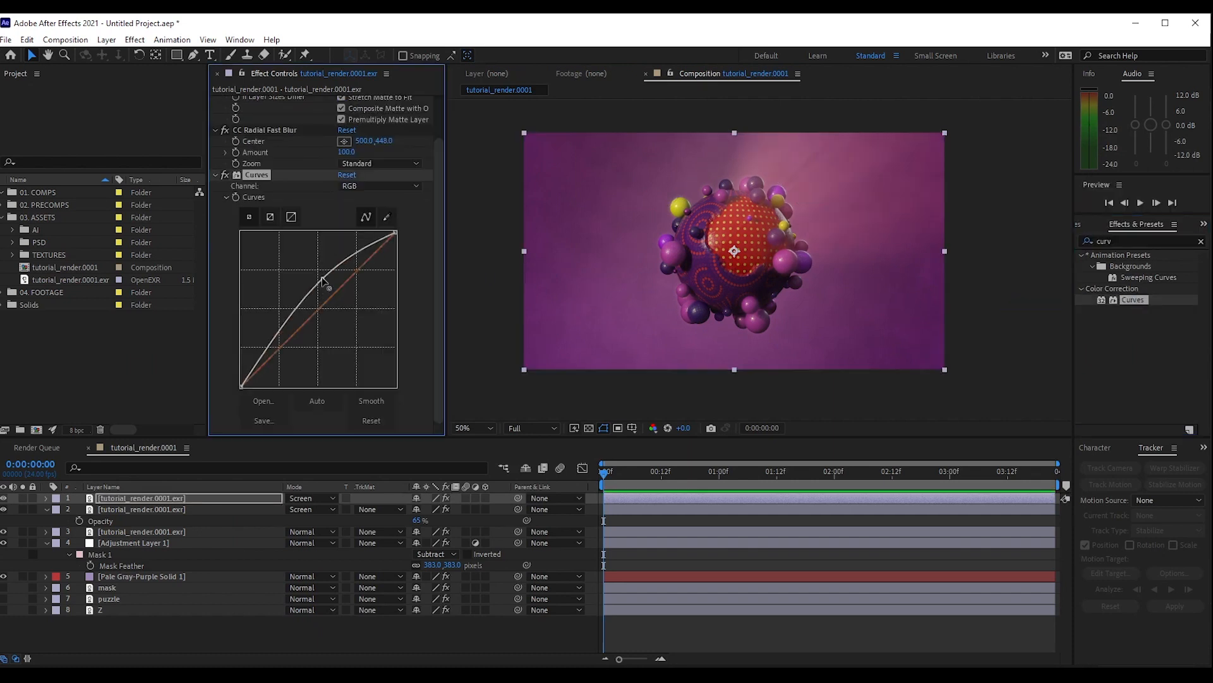
Add an adjustment layer above all layers and apply Camera Lens Blur to it with Repeat Edge Pixels enabled.
click(125, 500)
key(ctrl+alt+y)
drag(1141, 239, 1068, 240)
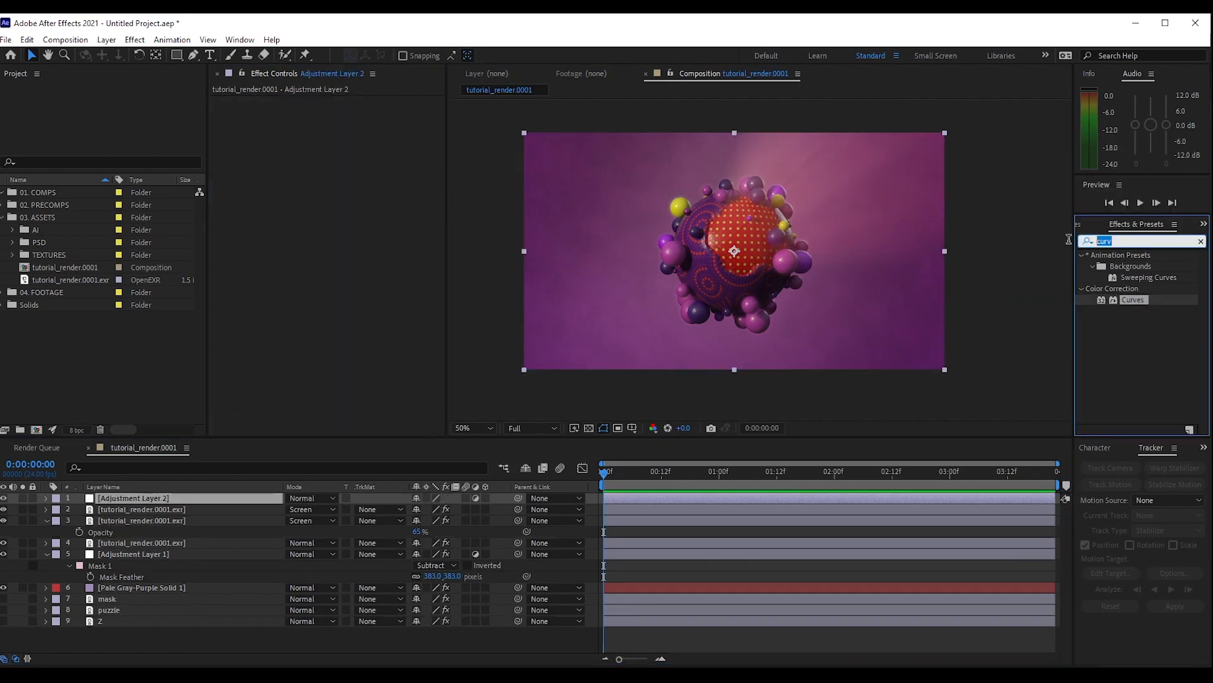
text(camera l)
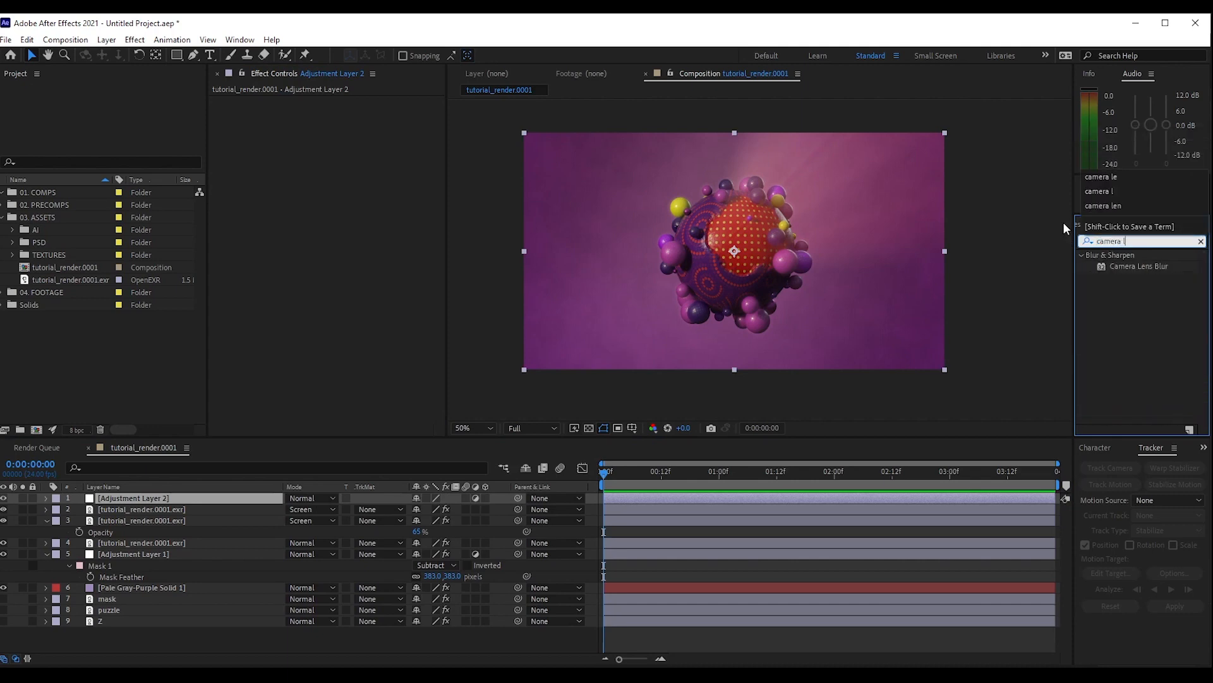
double_click(1124, 265)
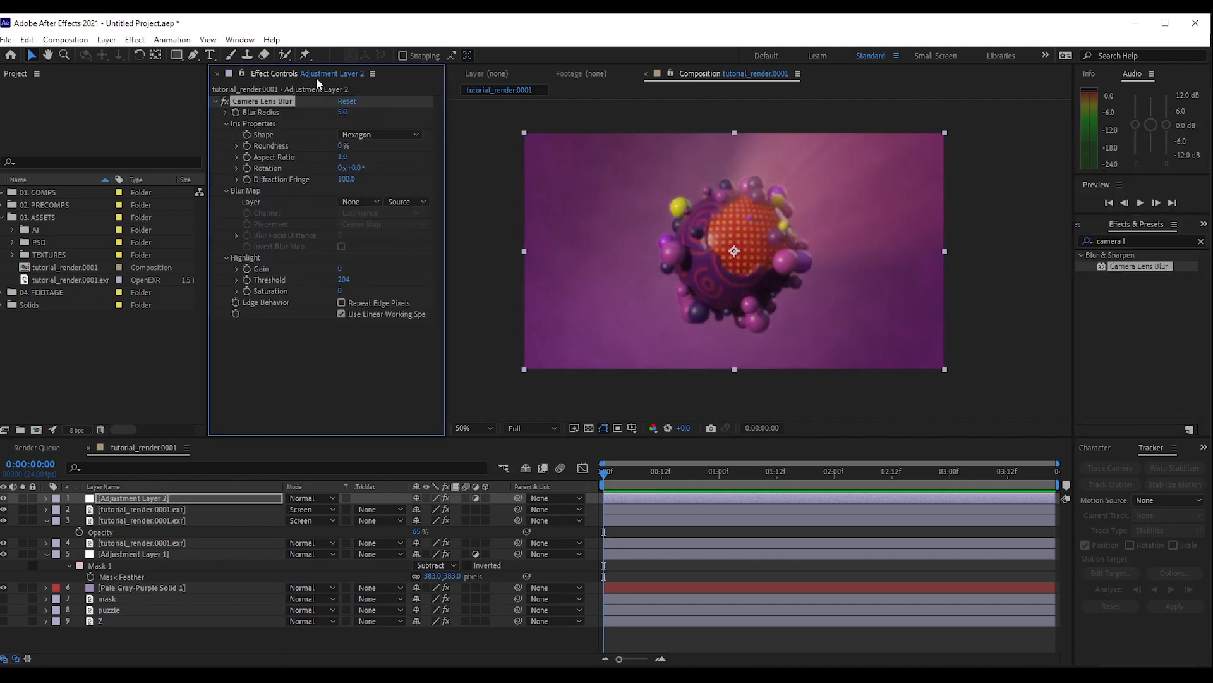
scroll(760, 258, up, 1)
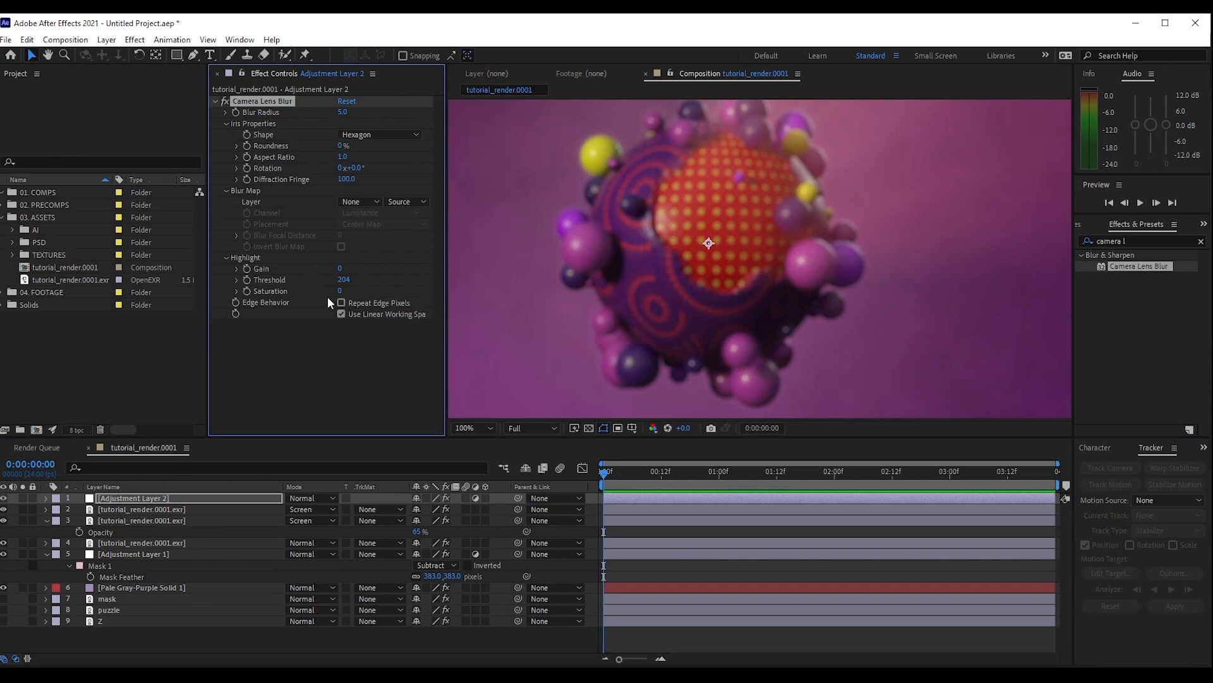
scroll(658, 283, down, 1)
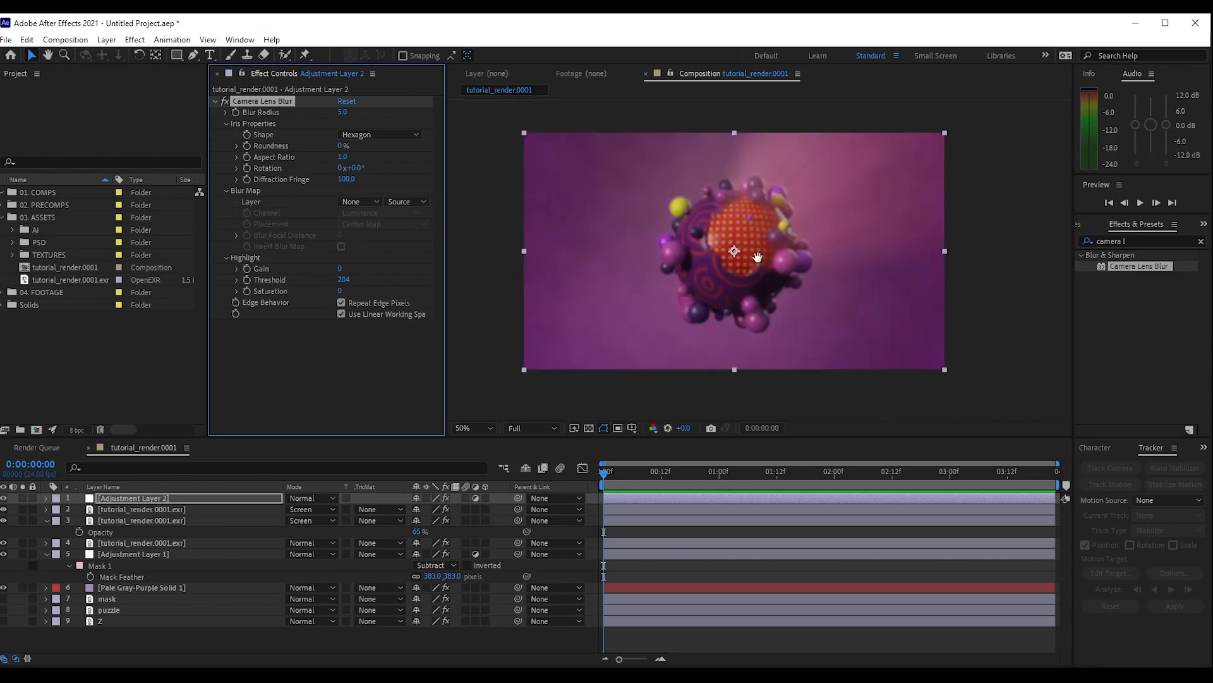
middle_drag(762, 254, 747, 263)
scroll(747, 263, up, 1)
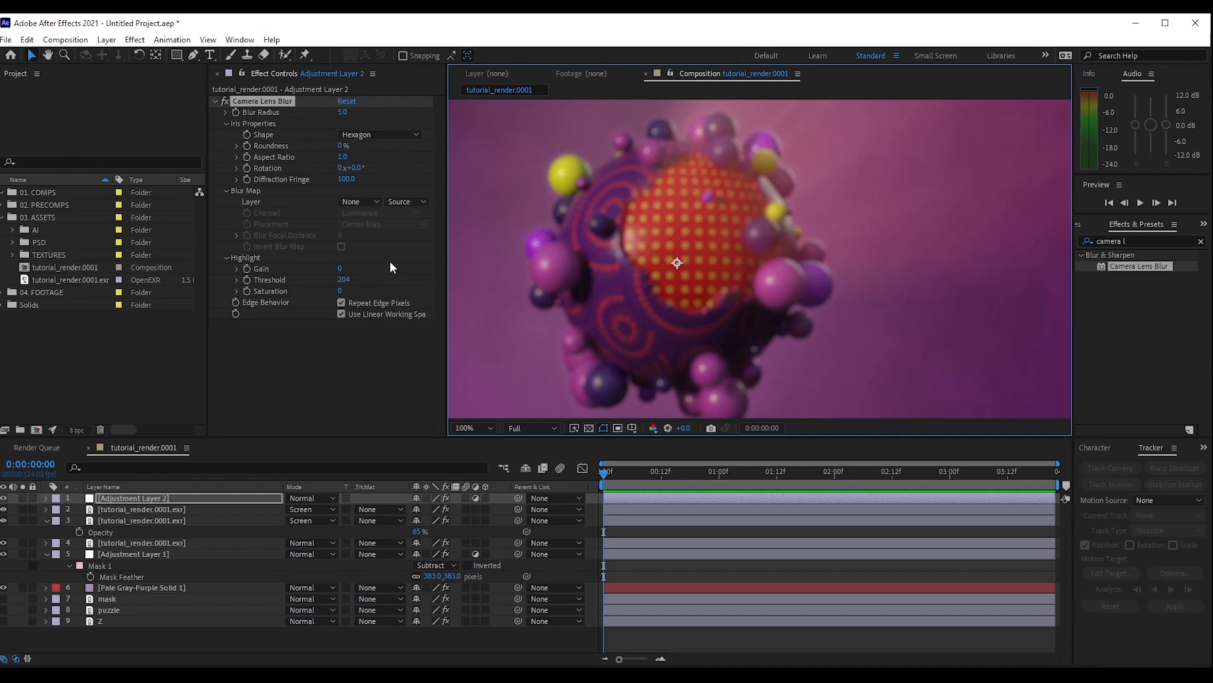
Set the Camera Lens Blur's blur map to the Z layer with Effects & Masks as its source.
click(369, 200)
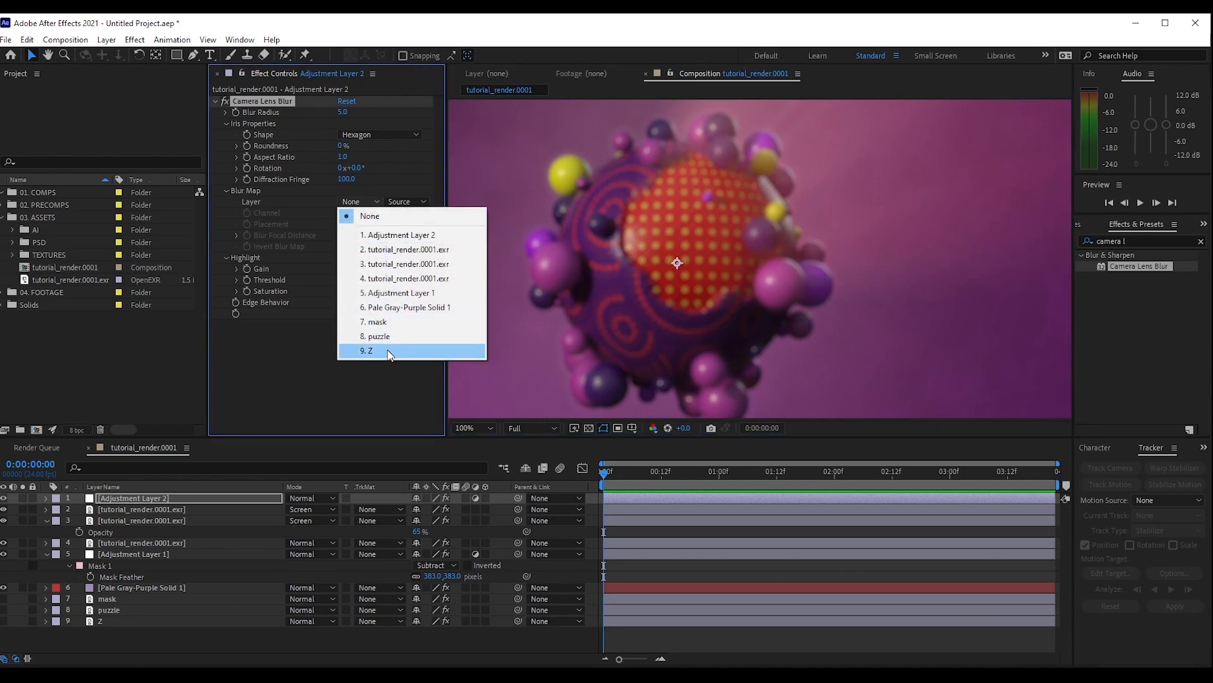
click(392, 351)
click(396, 202)
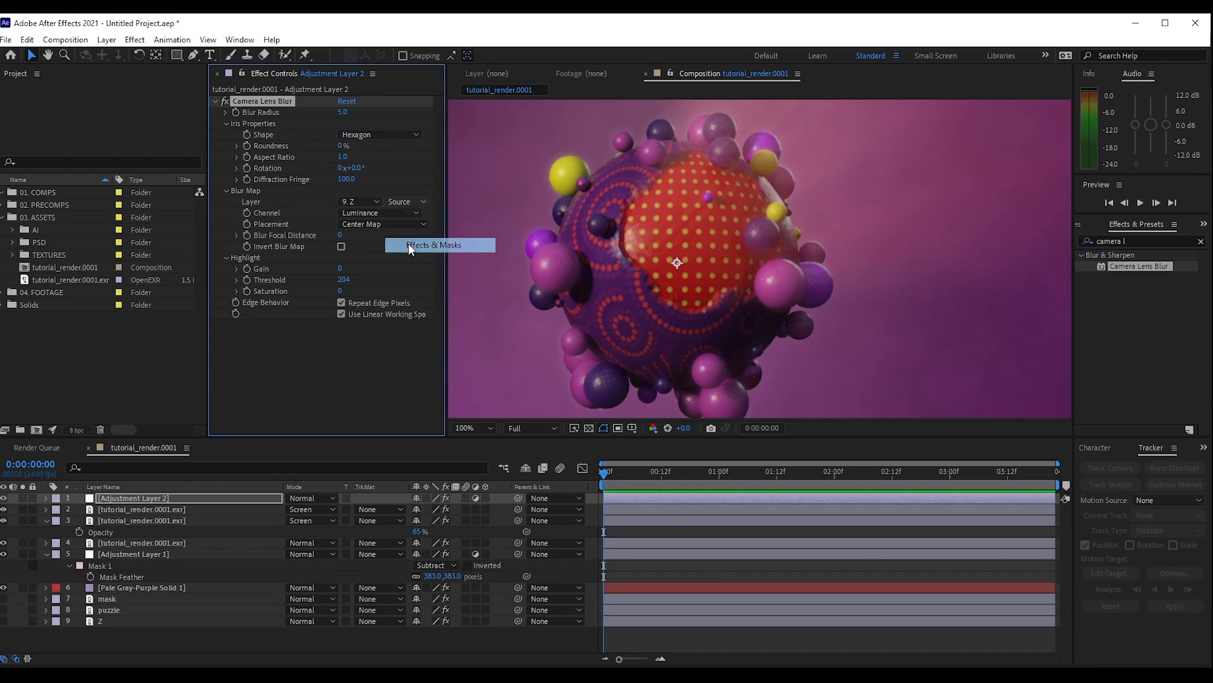
click(409, 244)
key(comma)
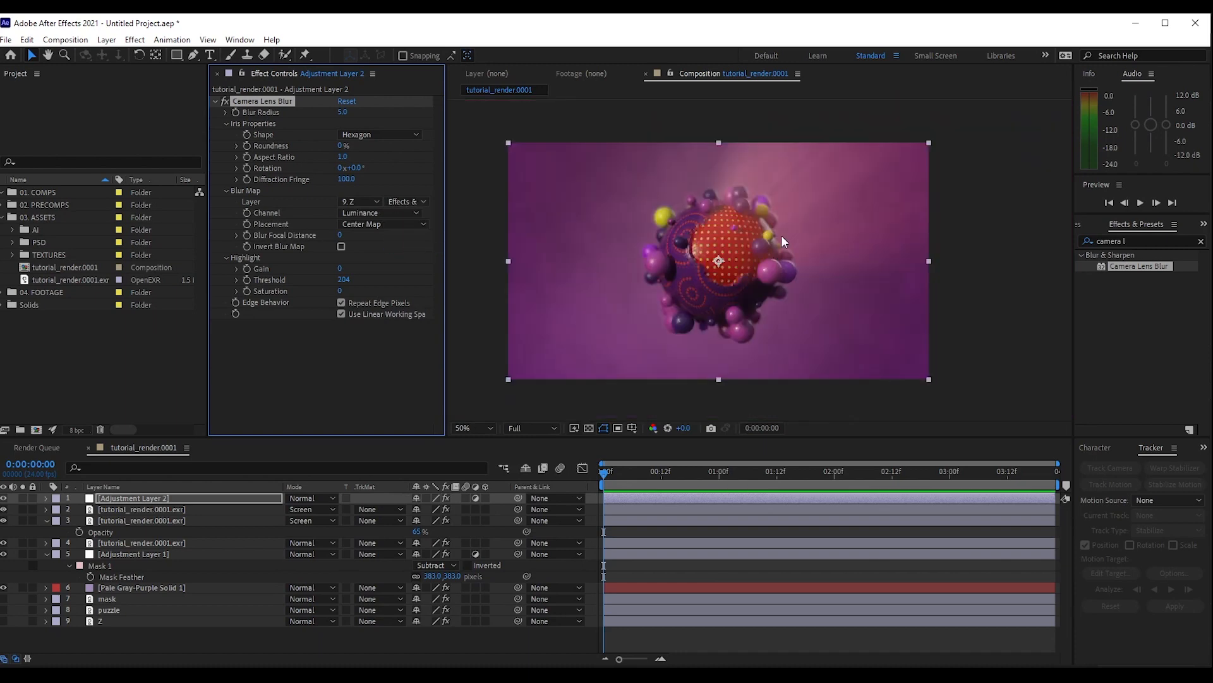
middle_drag(781, 235, 769, 241)
scroll(769, 241, down, 2)
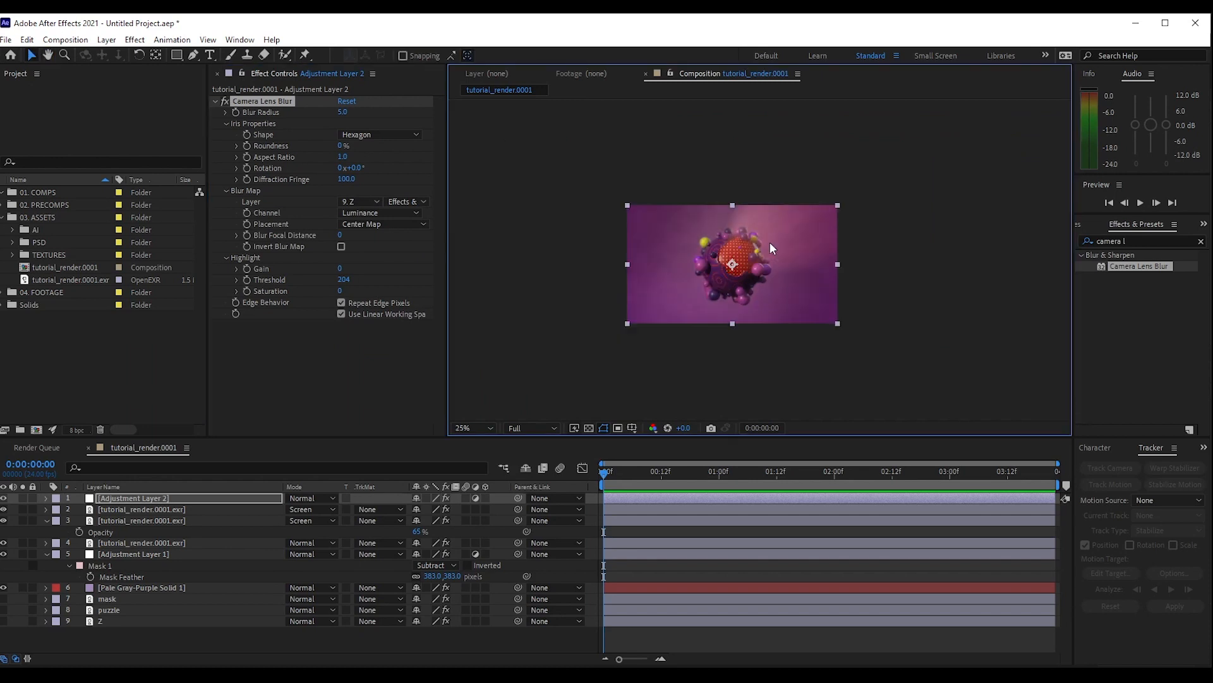
key(shift+slash)
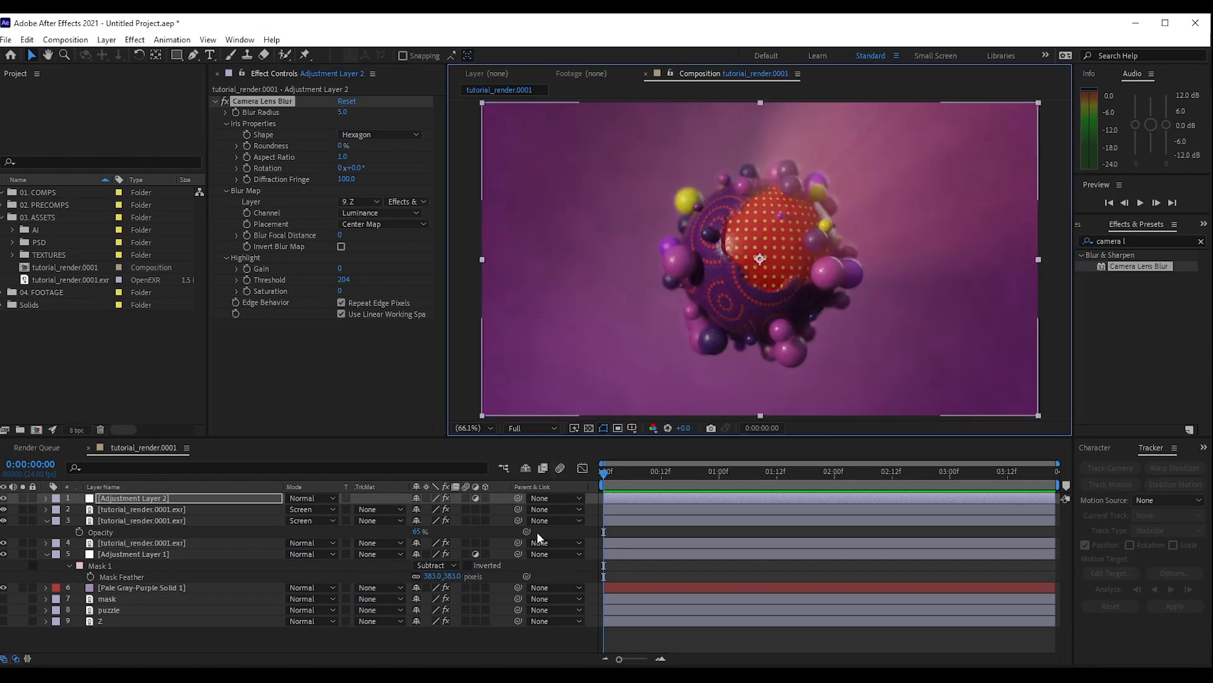
click(517, 636)
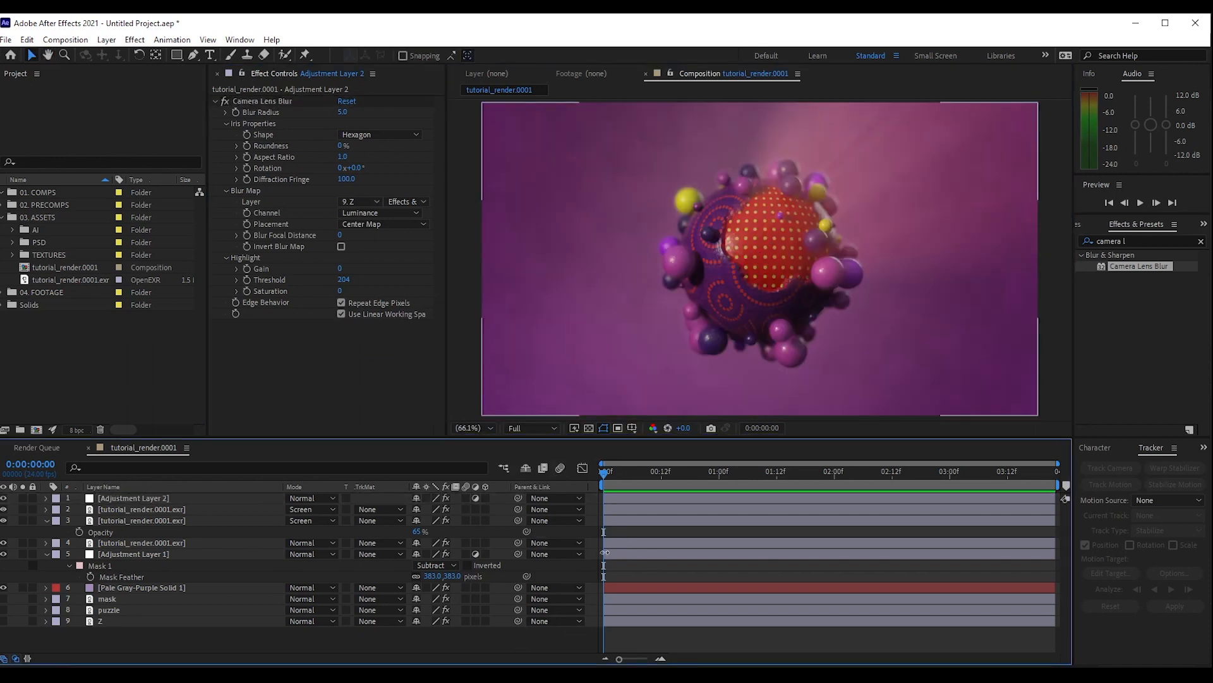
Add another adjustment layer at the top of the stack and set its blending mode to Screen.
click(112, 499)
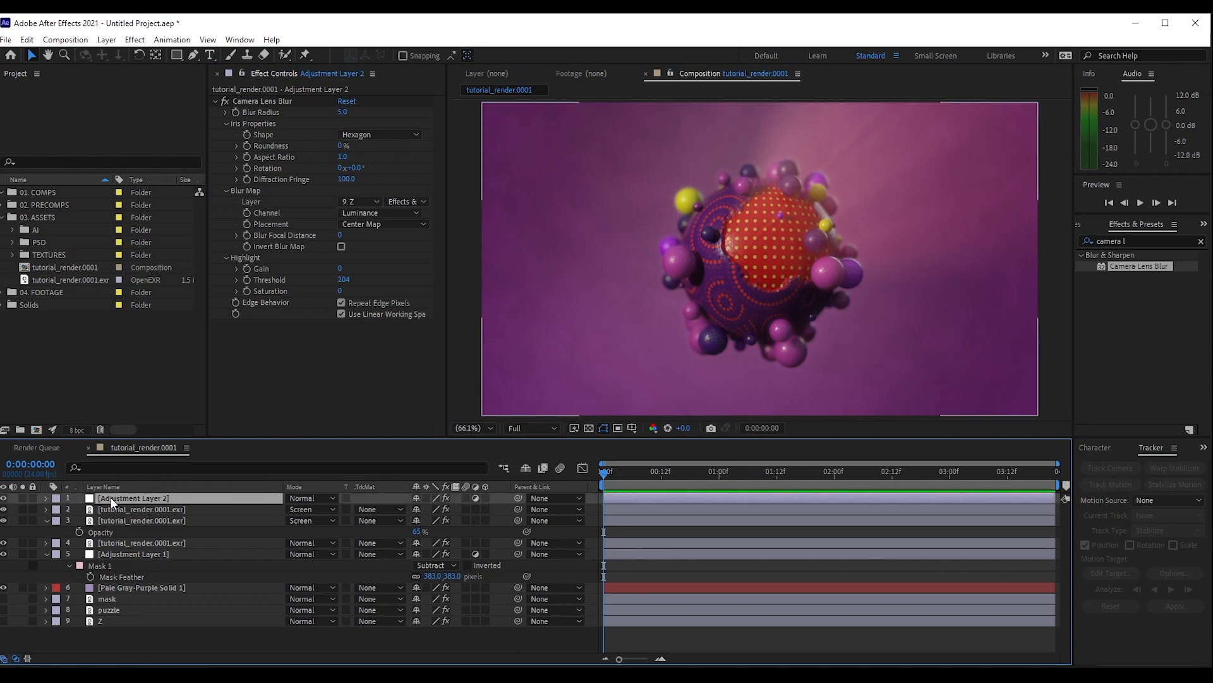
key(ctrl+alt+y)
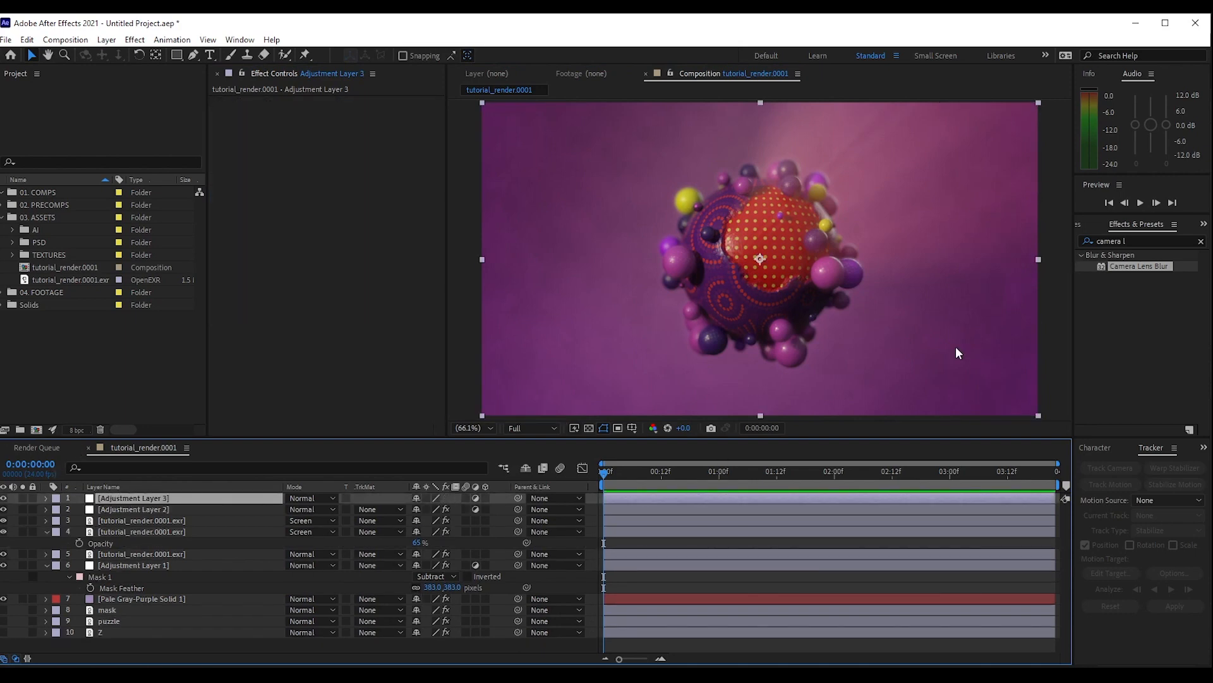
click(305, 499)
click(344, 285)
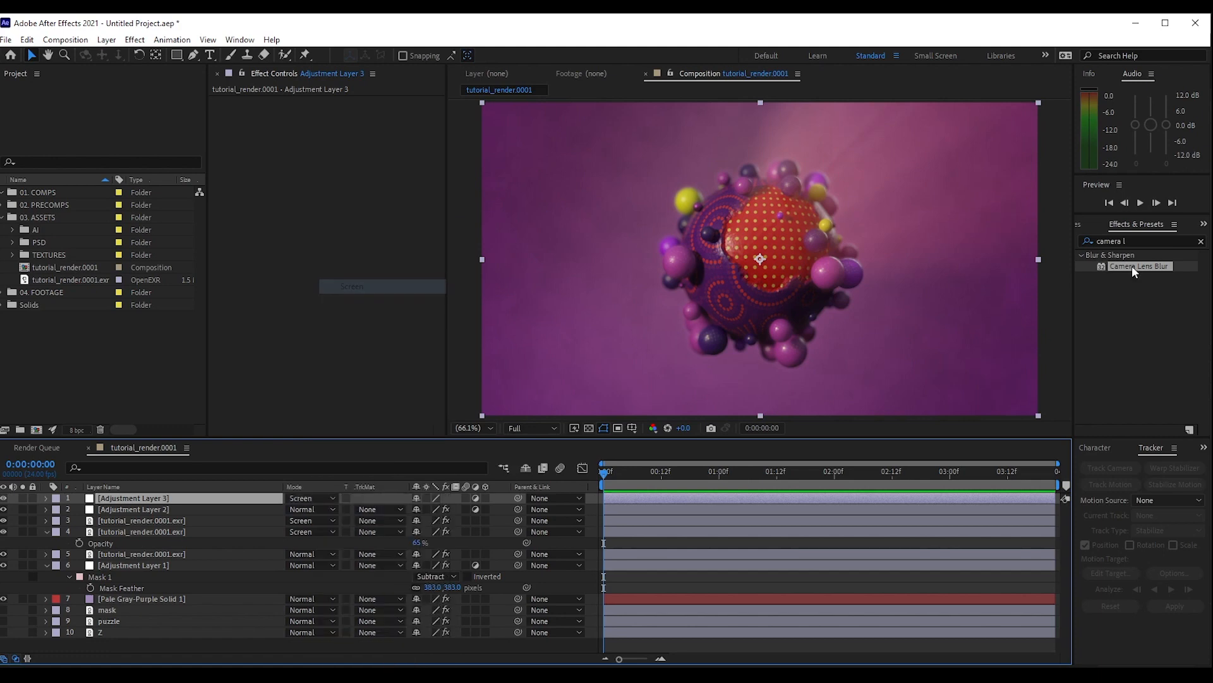
Apply Fast Box Blur to the new Screen adjustment layer with a Blur Radius of 68 and Repeat Edge Pixels enabled.
triple_click(1135, 241)
text(fast b)
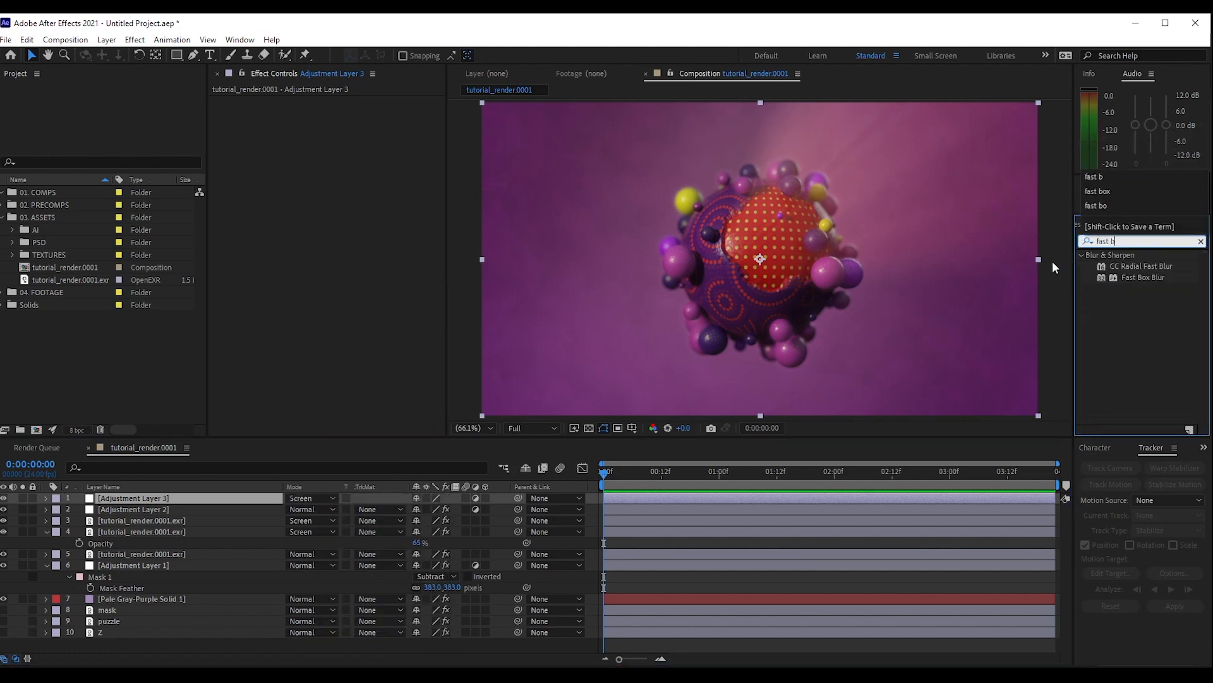
drag(1125, 280, 303, 211)
drag(345, 112, 385, 113)
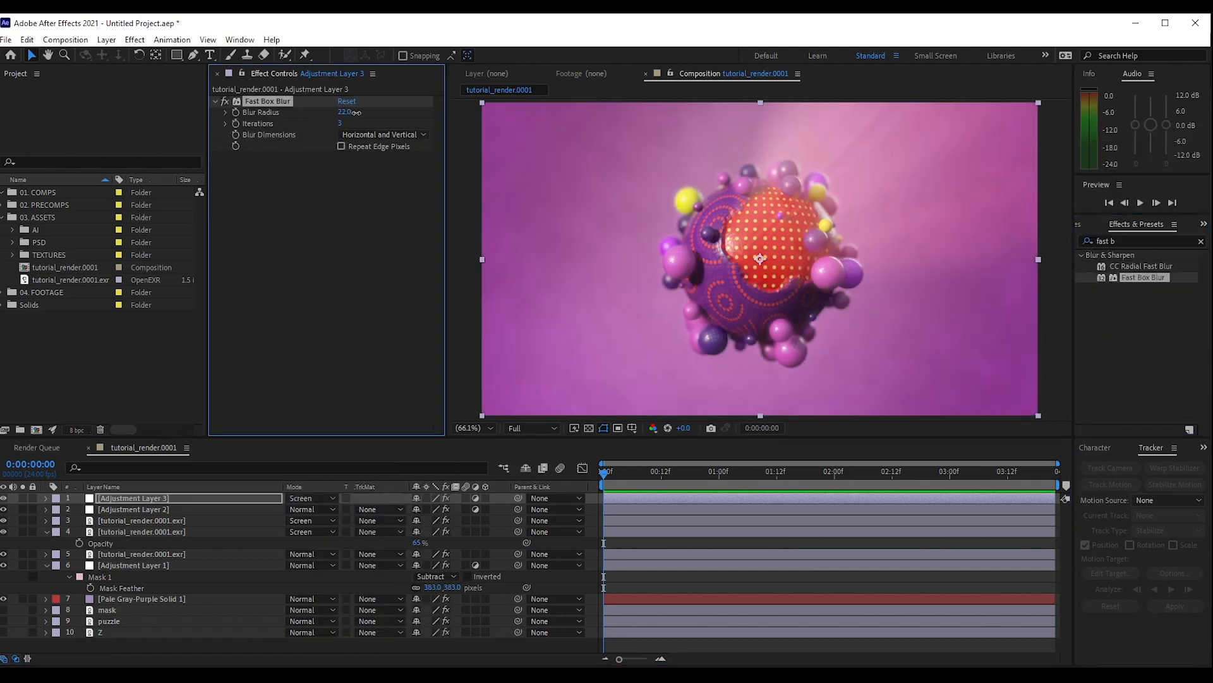
click(341, 146)
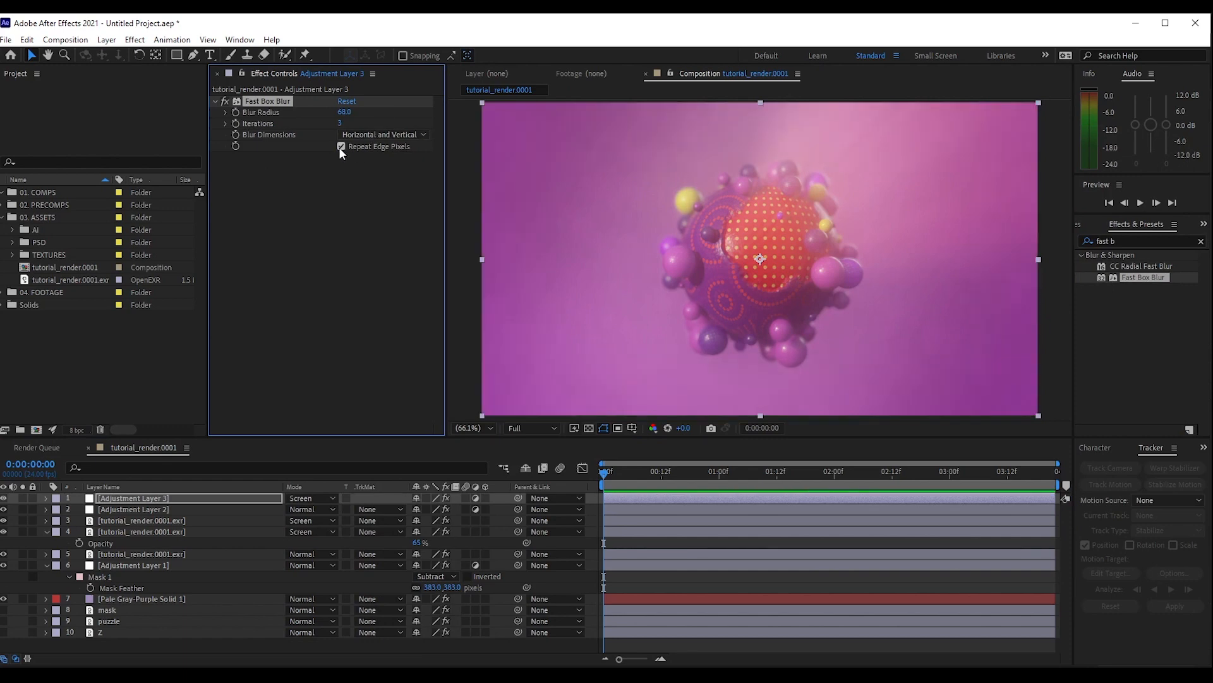
Set the blurred Screen adjustment layer's opacity to 15%, compare the image with the layer hidden and shown, and fine-tune the opacity to 16%.
key(t)
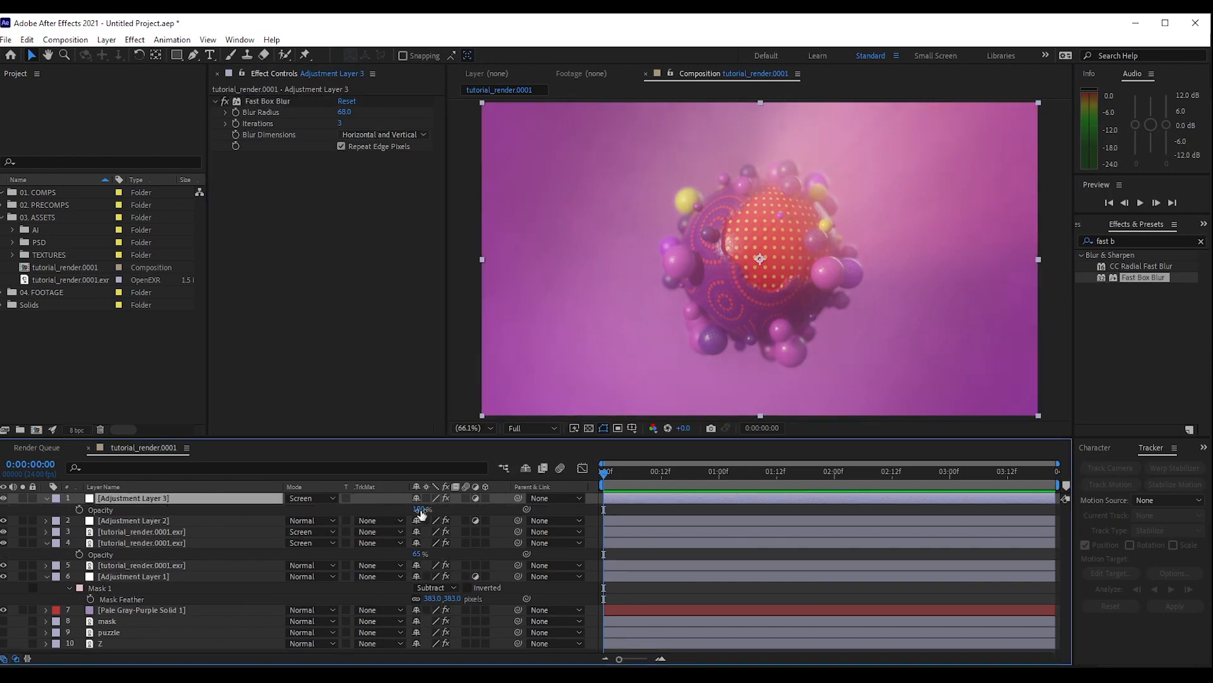
click(421, 509)
text(15)
key(Return)
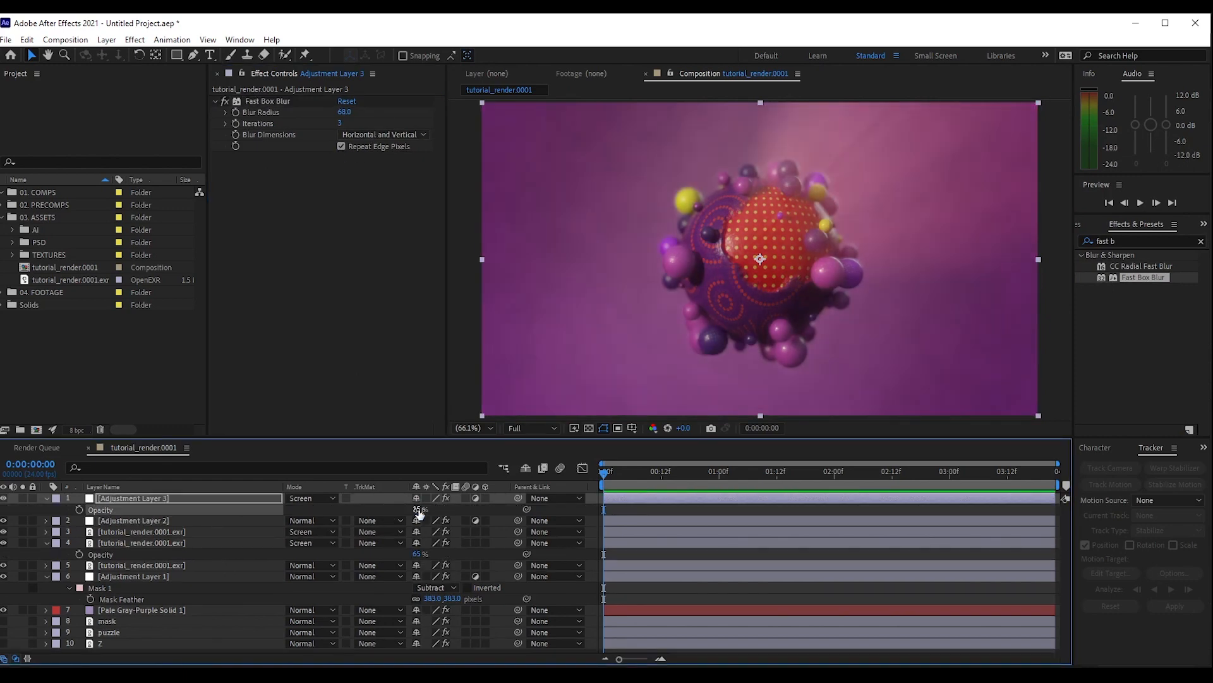
click(5, 499)
click(6, 500)
click(6, 500)
click(6, 500)
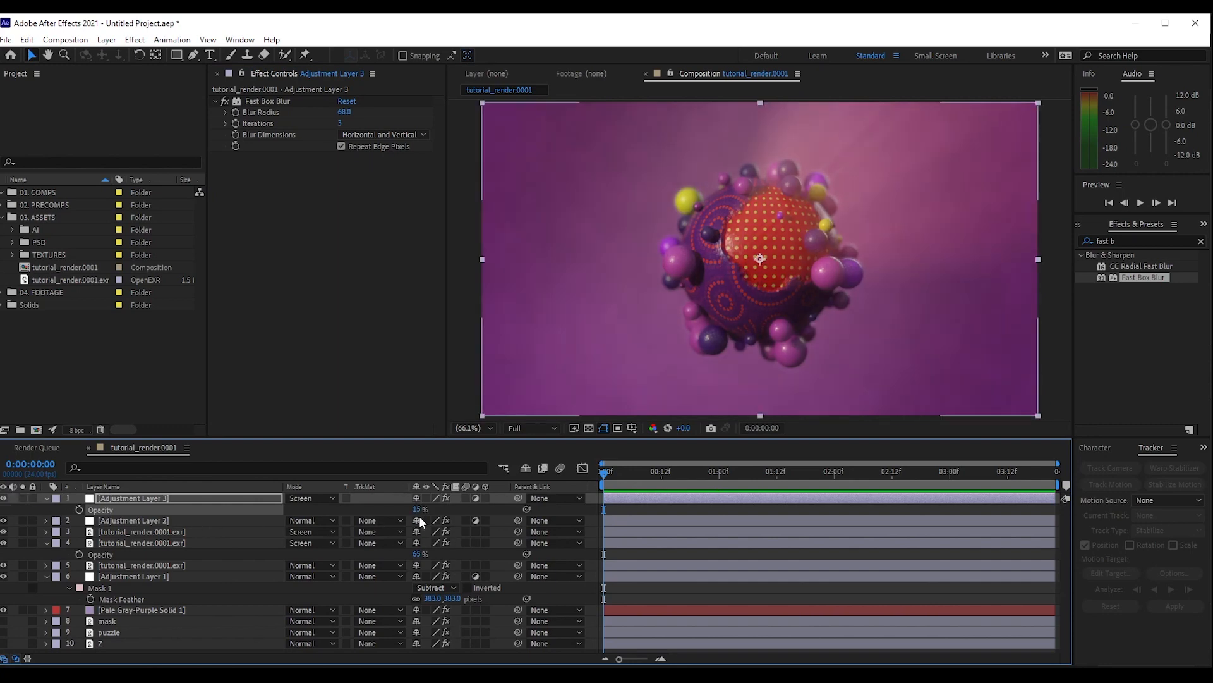
drag(419, 510, 421, 513)
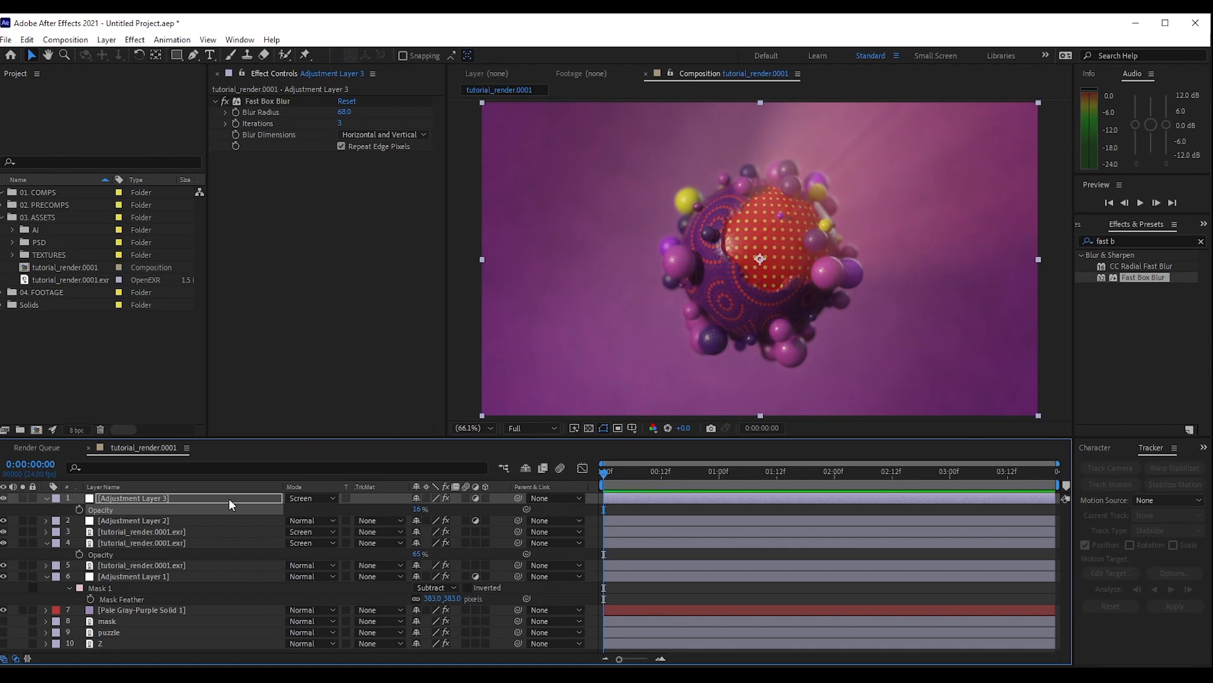
Add another adjustment layer at the top with Curves, shaping a gentle RGB S-curve with lowered shadows and raised midtones.
key(ctrl+alt+y)
click(1116, 241)
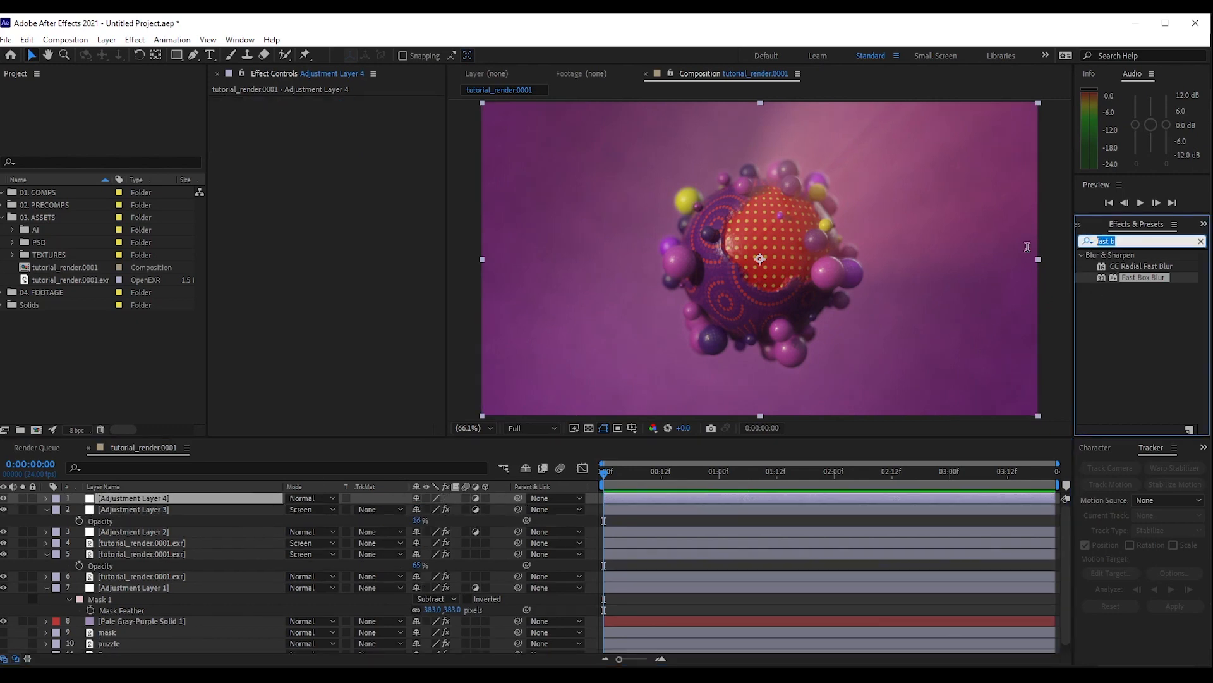
text(curv)
double_click(1133, 300)
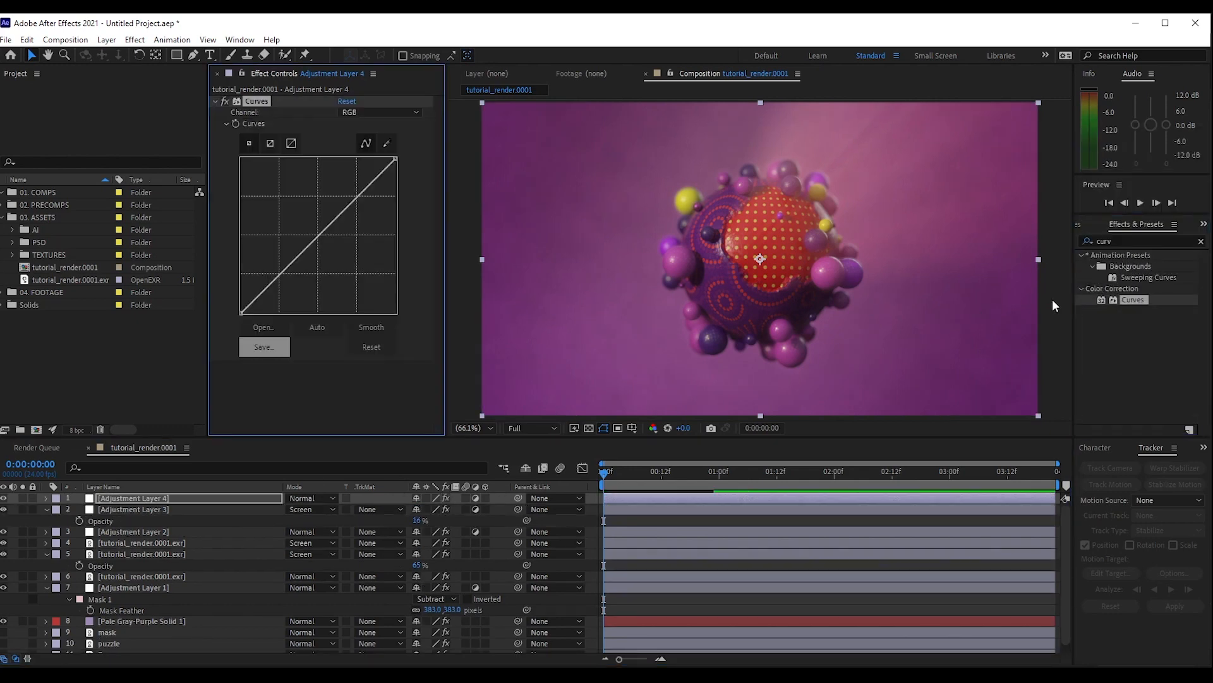
click(274, 281)
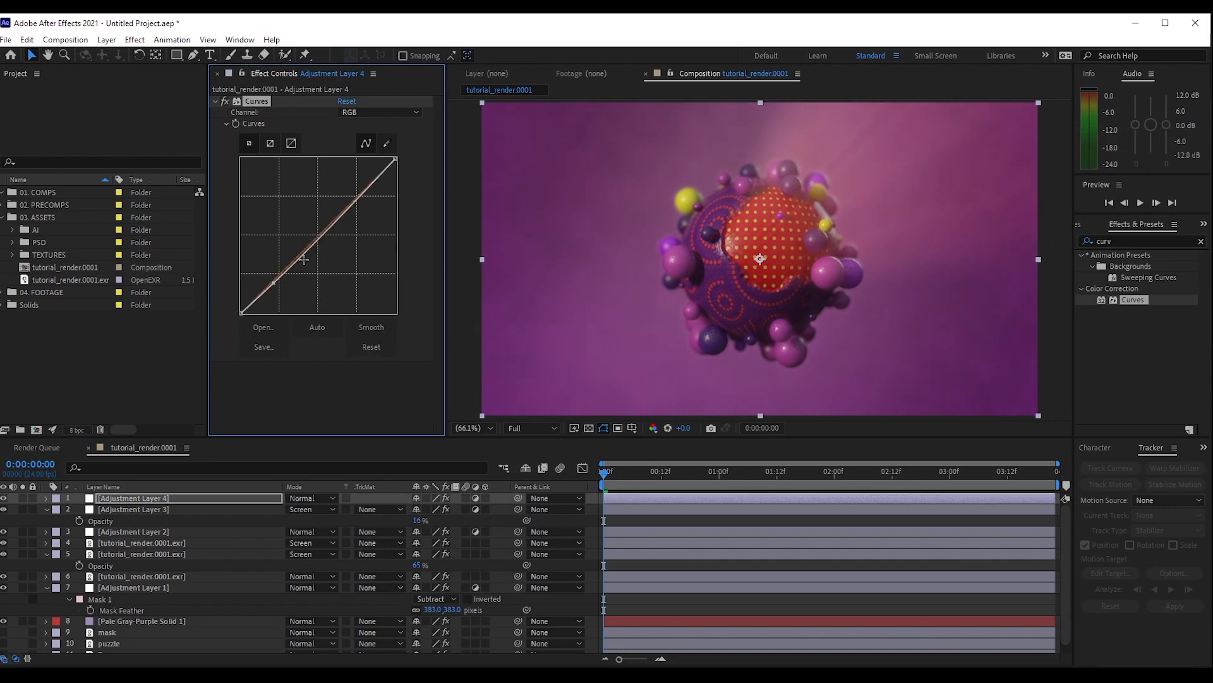
drag(306, 252, 307, 241)
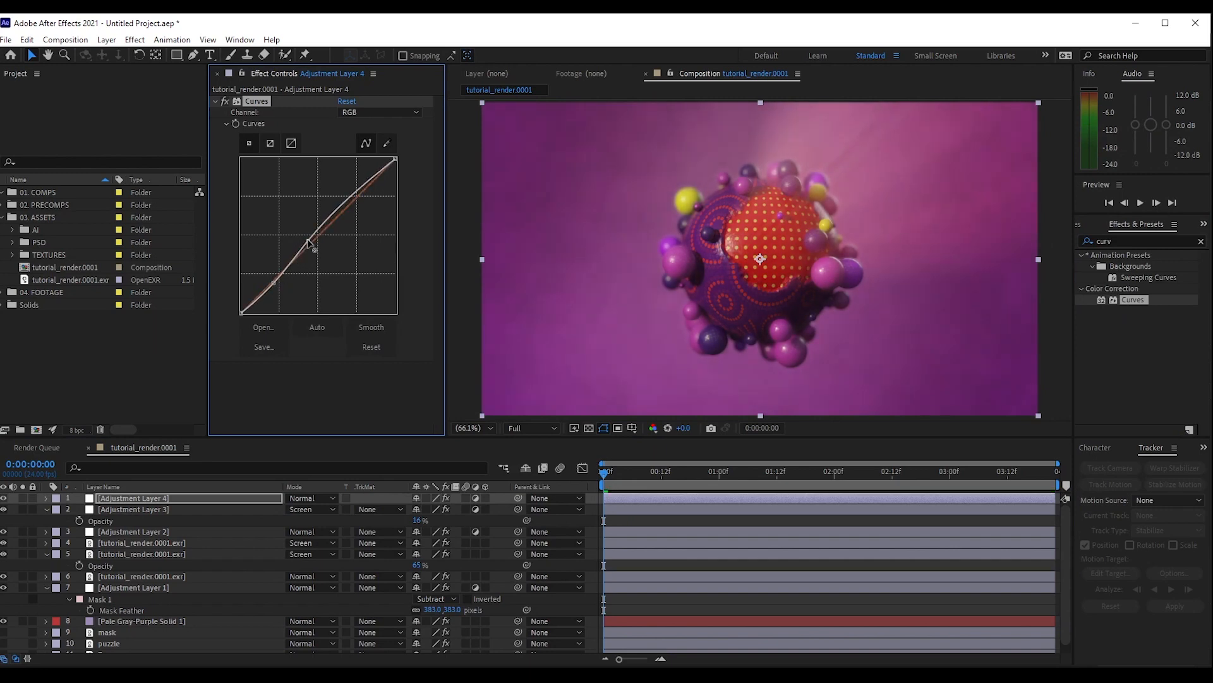
drag(274, 281, 273, 287)
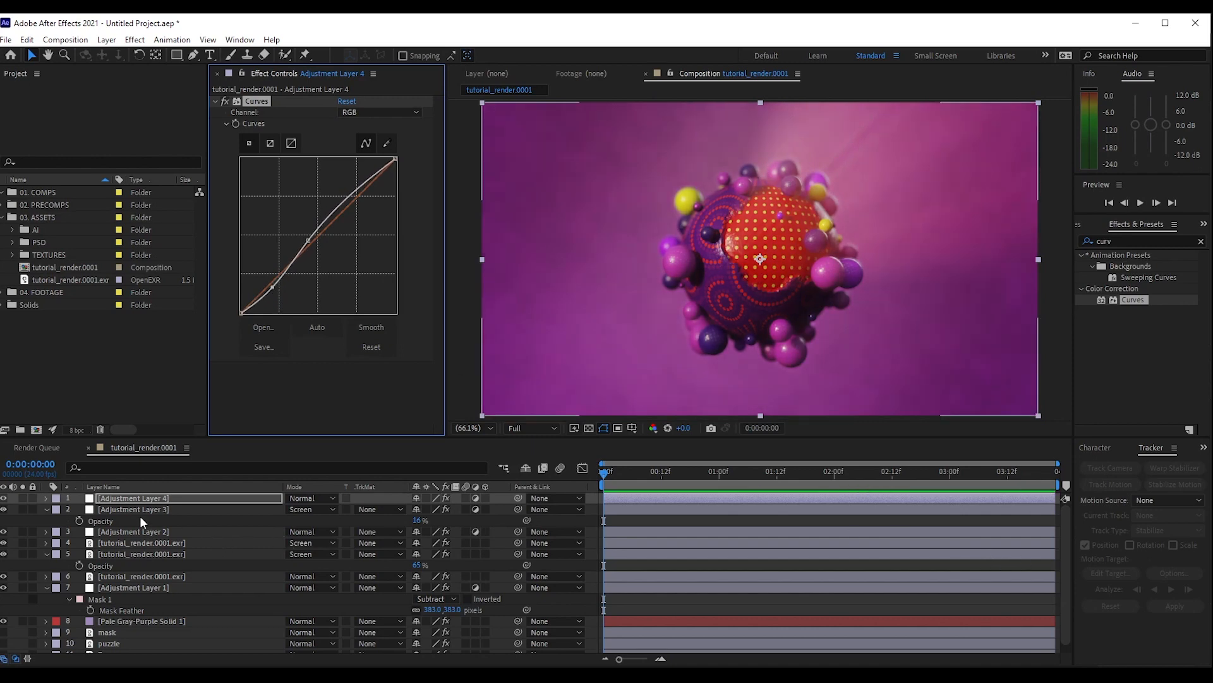
Apply Channel Blur to the Curves adjustment layer with Blue Blurriness at 12 and Repeat Edge Pixels enabled.
click(1159, 241)
text(cha)
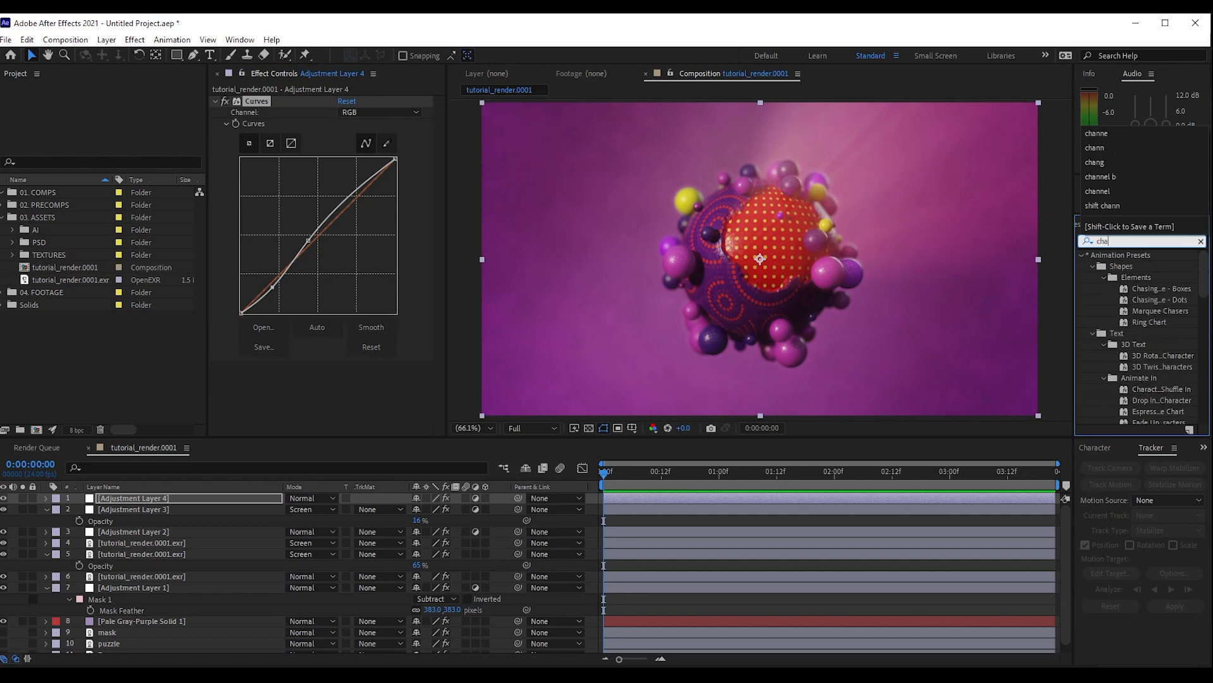
text(nn)
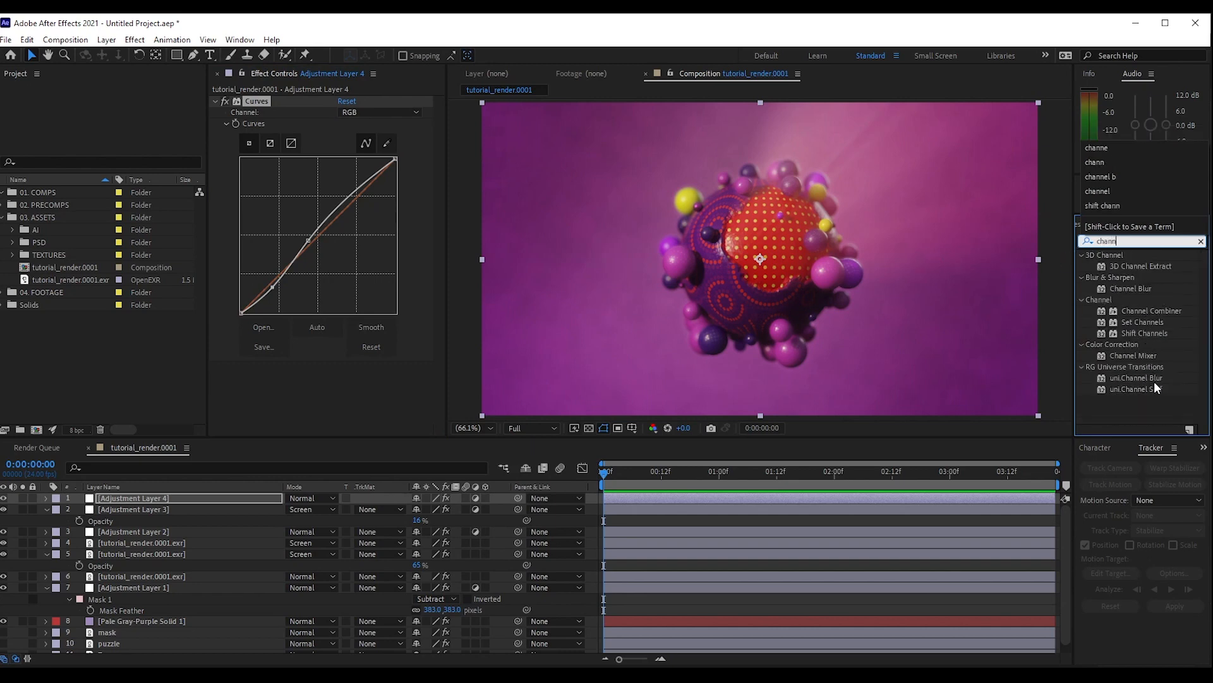
double_click(1131, 289)
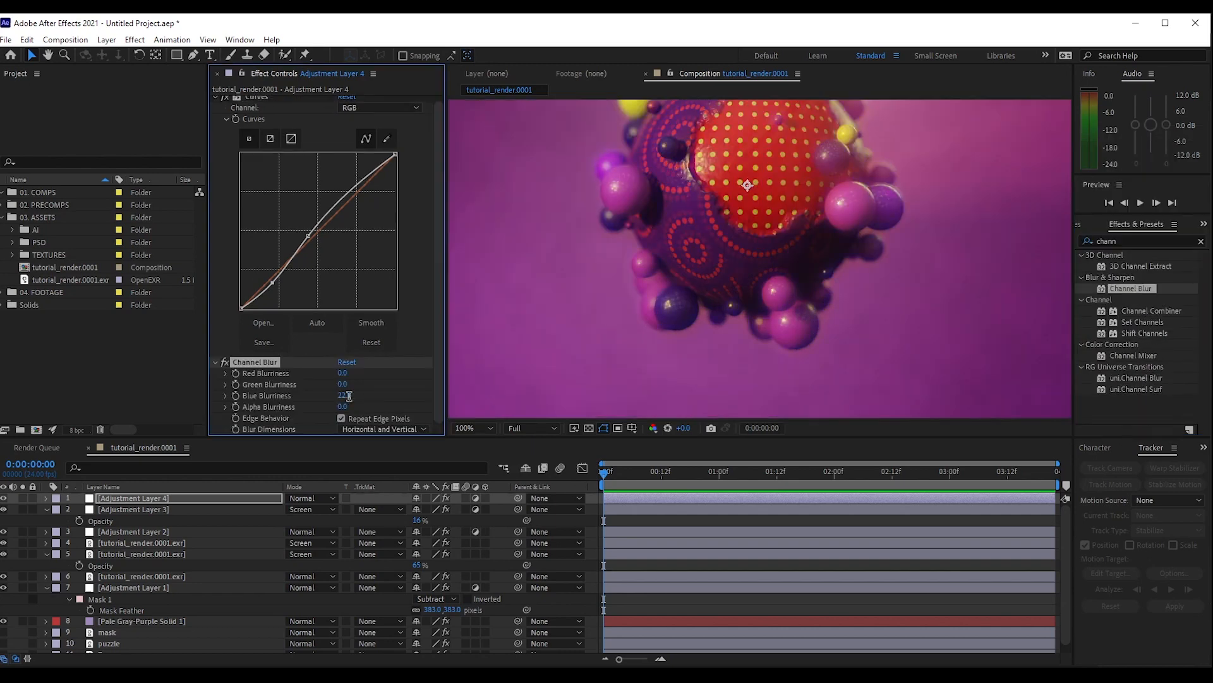
click(345, 395)
text(12)
key(Return)
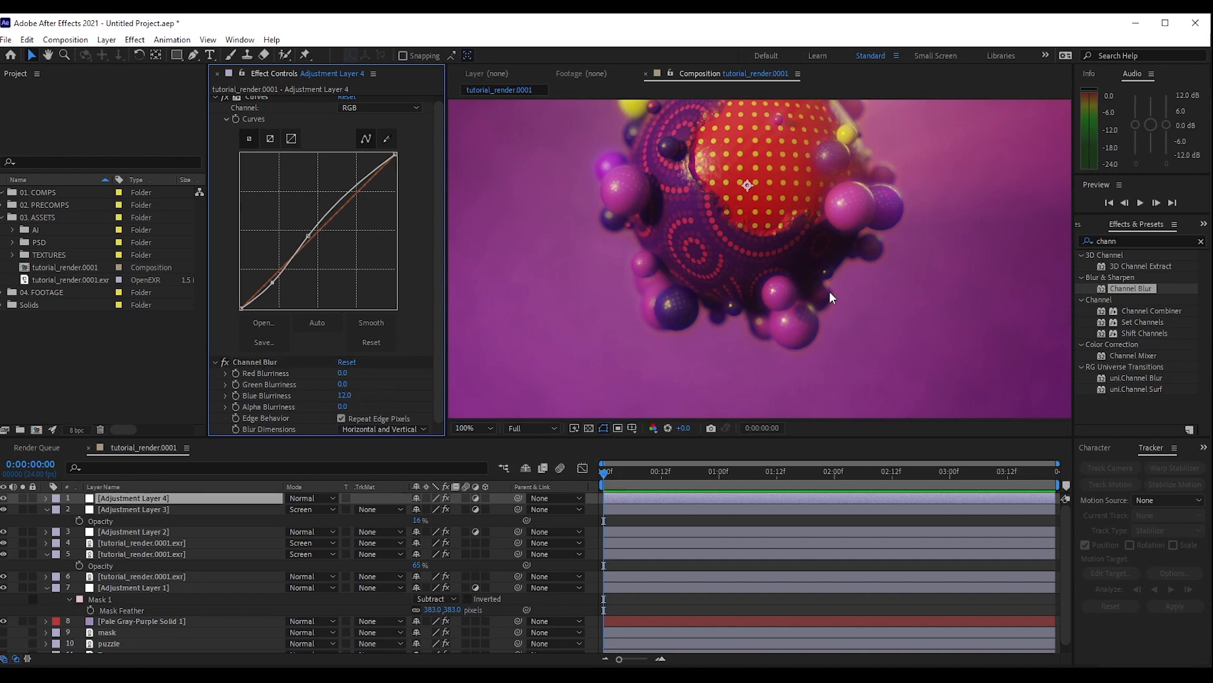
scroll(829, 291, down, 2)
key(shift+slash)
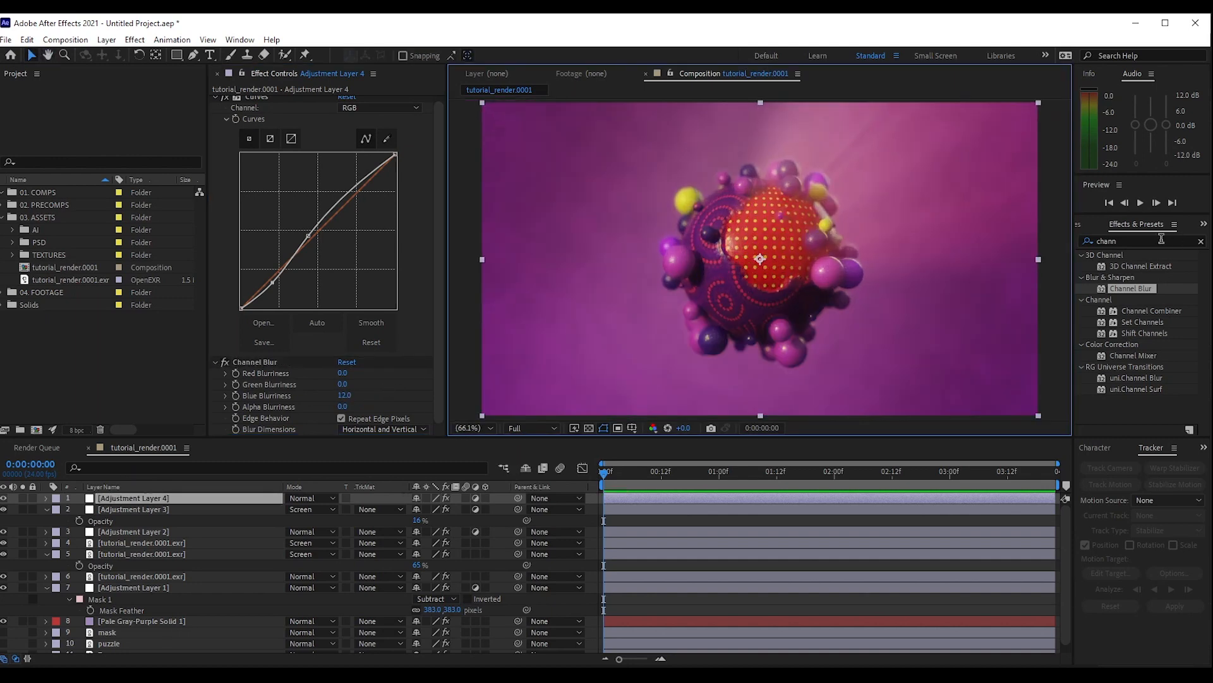
Apply the Noise effect to the top adjustment layer and set its Amount of Noise to 3%.
click(1161, 240)
text(noise)
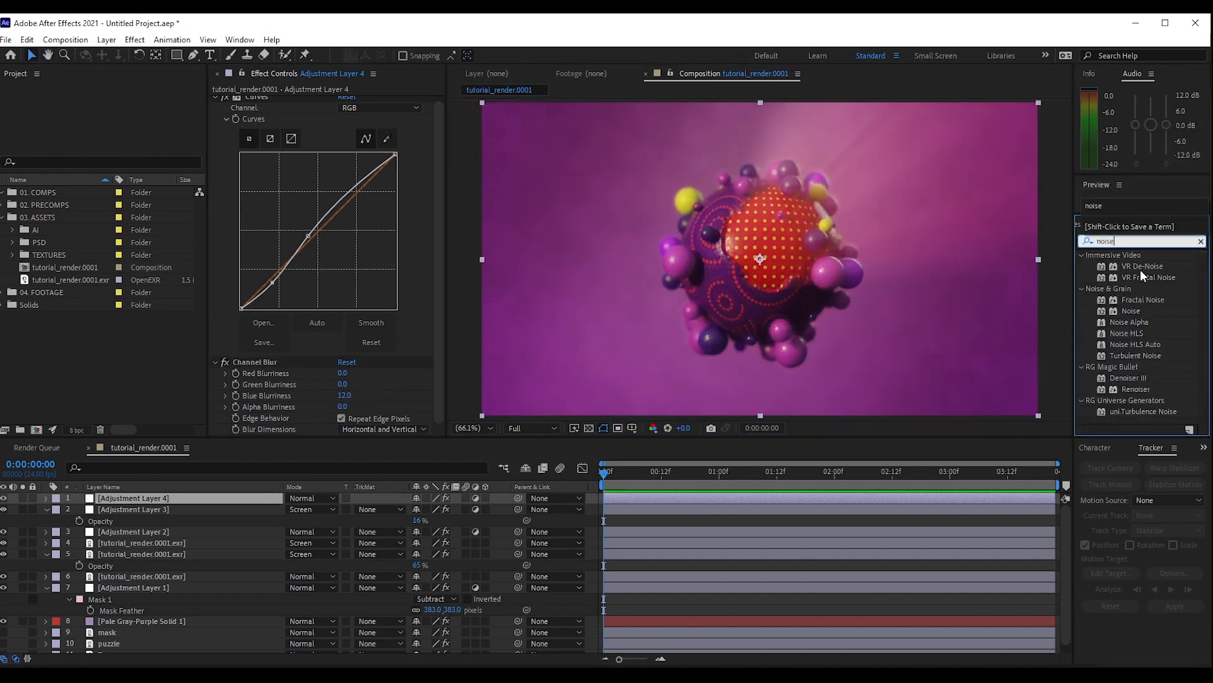
double_click(1138, 311)
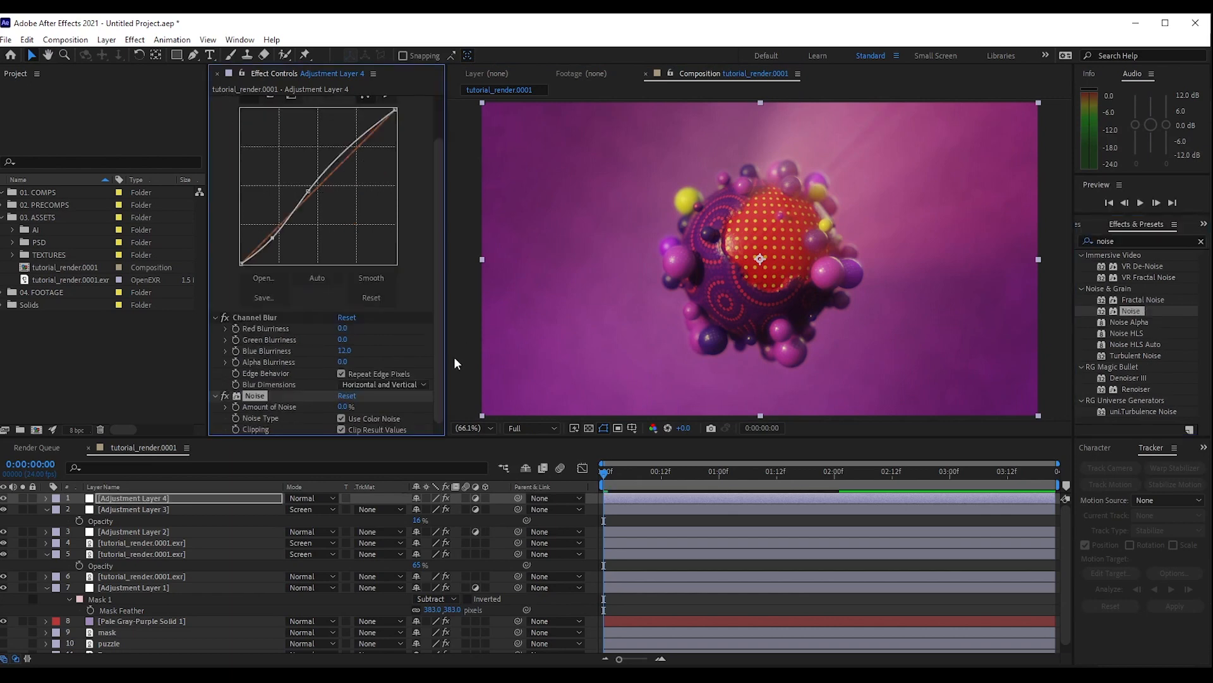
click(343, 406)
text(3)
key(Return)
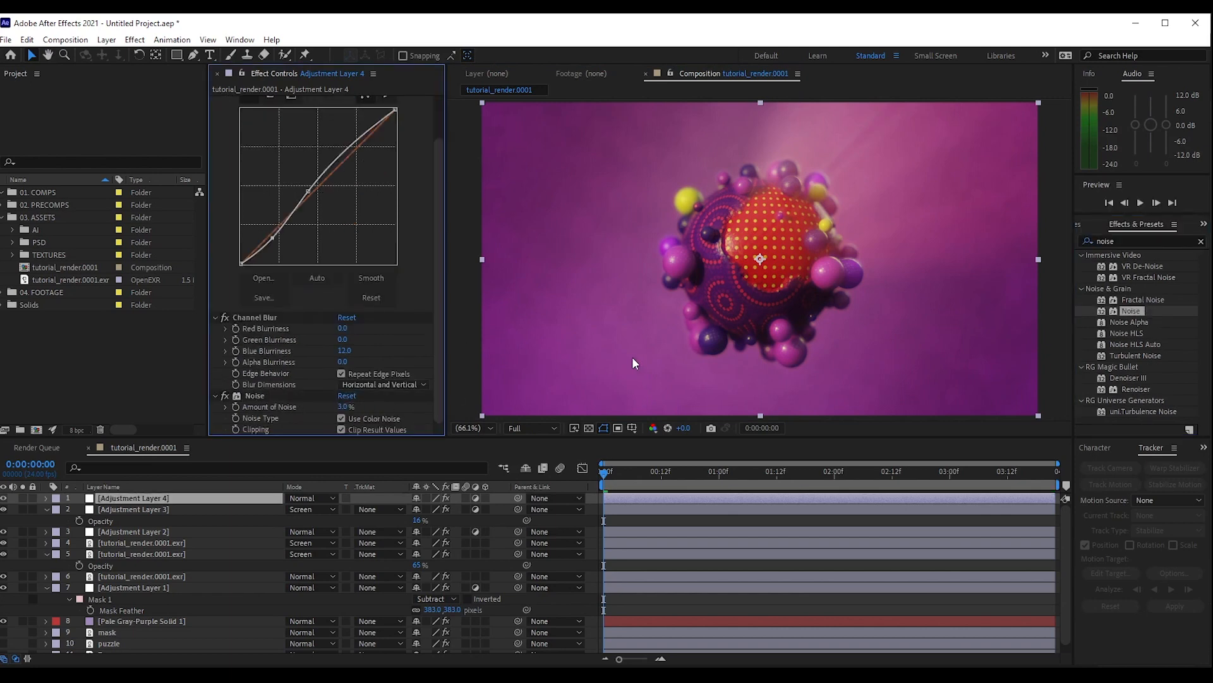
Examine the spheres up close with the Noise effect switched off and on to judge the grain.
key(period)
key(period)
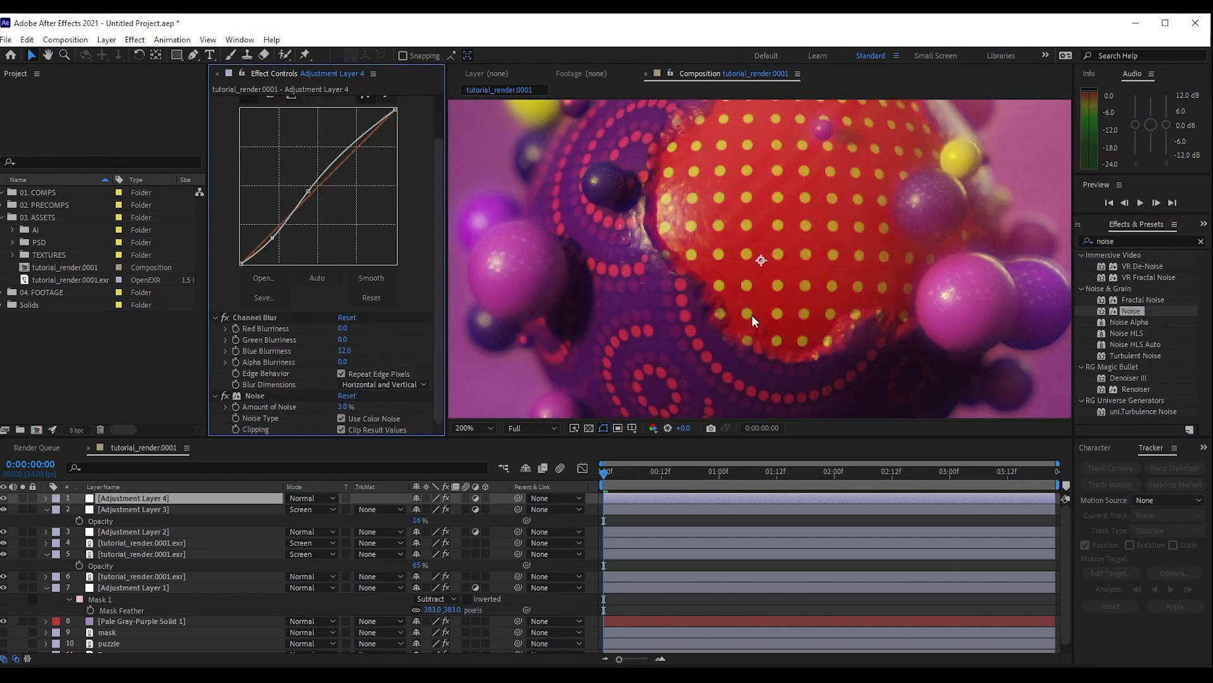
click(224, 394)
click(225, 393)
middle_drag(555, 303, 643, 285)
click(225, 393)
click(226, 395)
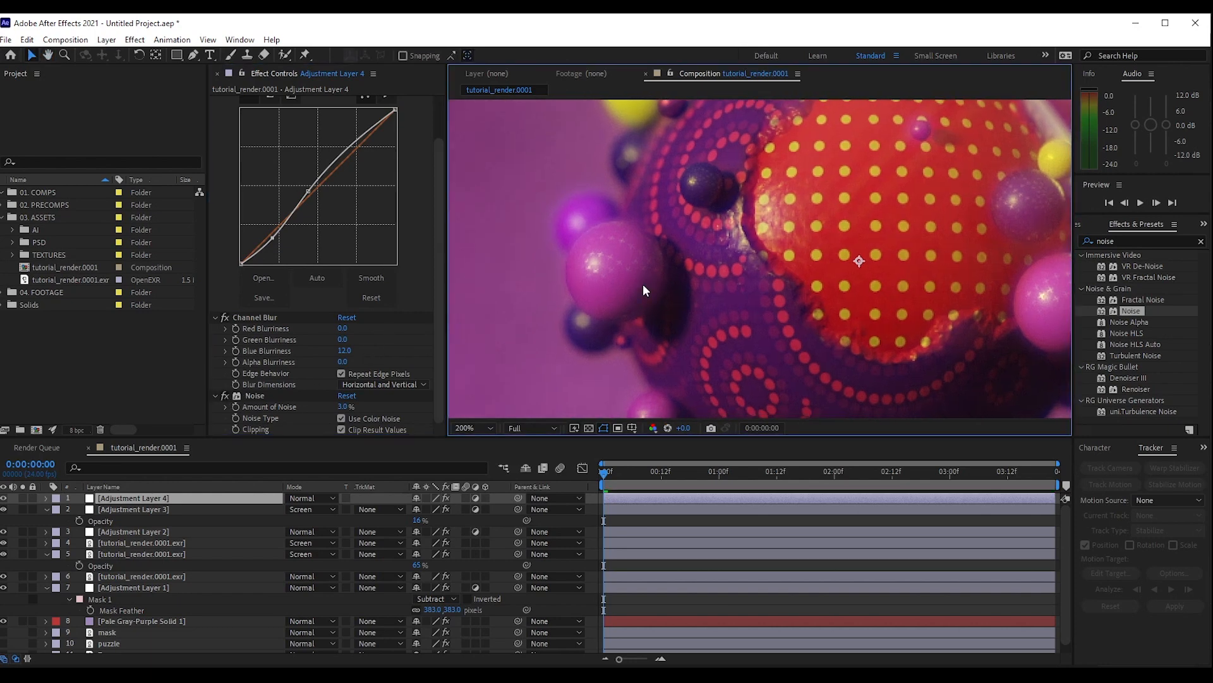
key(shift+slash)
click(859, 519)
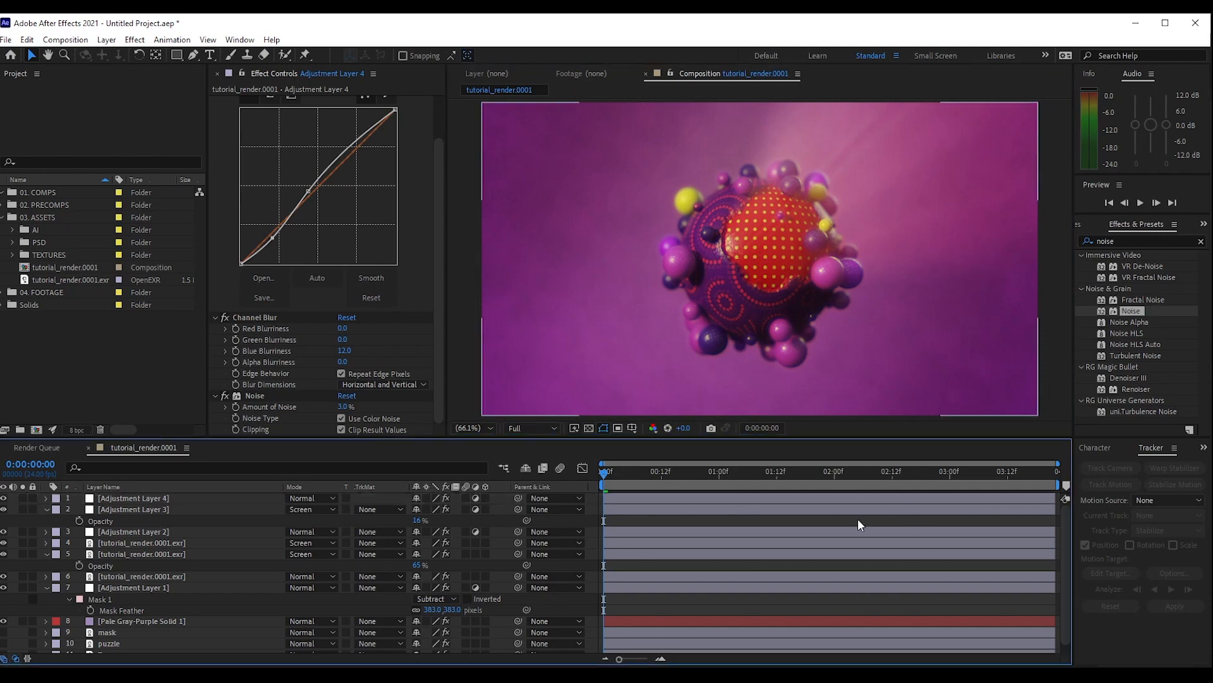